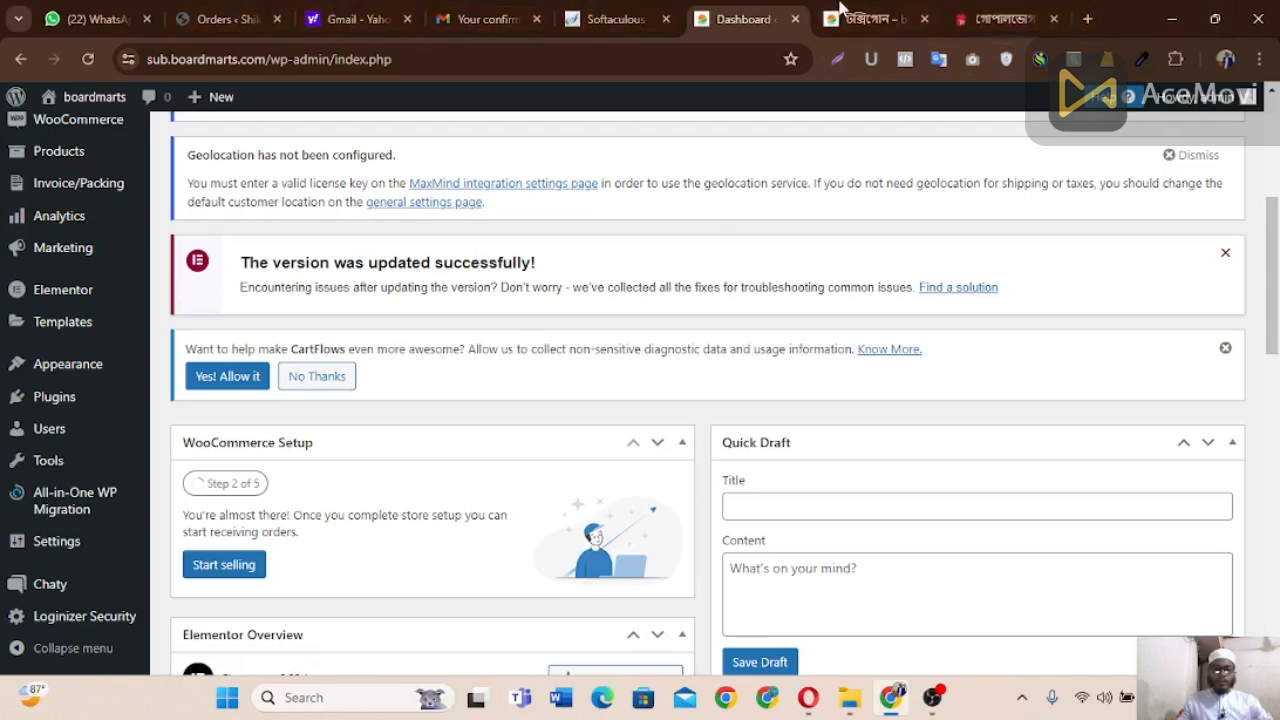
Step: Close the Orders tab and open course.shikhoapp.com in a new tab
{"action": "left_click", "coordinate": [277, 20]}
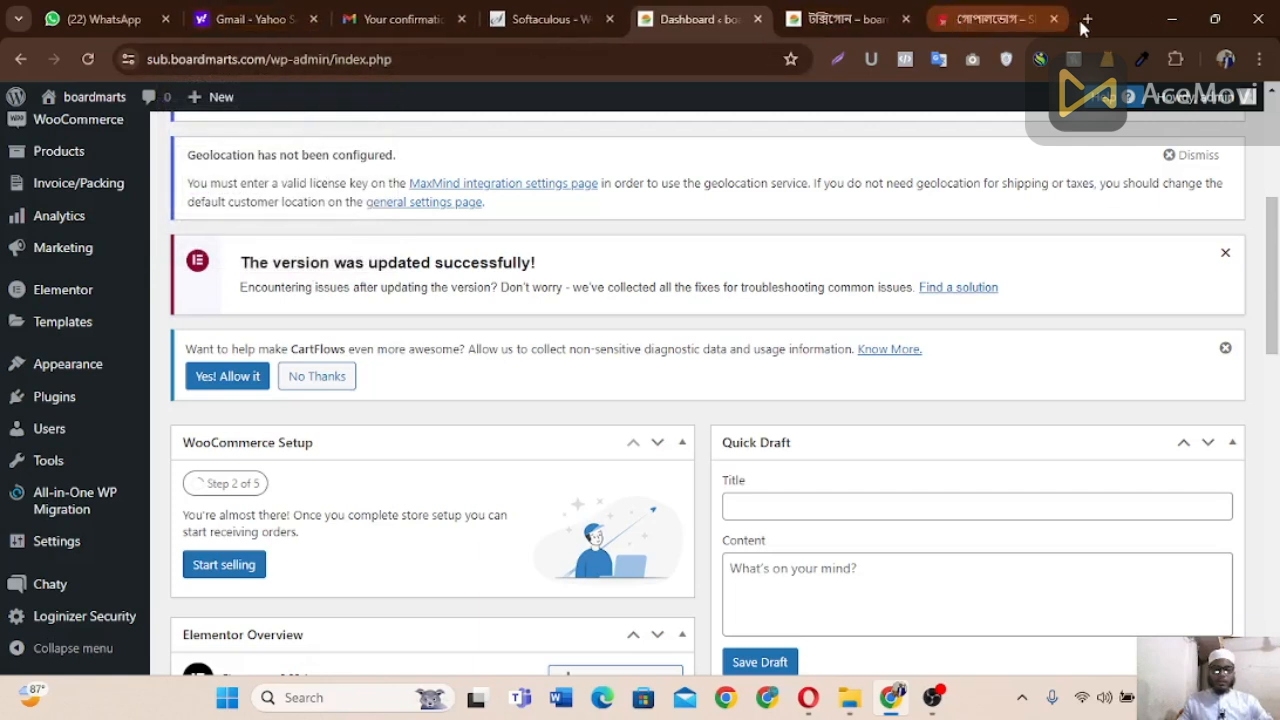
{"action": "left_click", "coordinate": [1088, 20]}
{"action": "type", "text": "CO"}
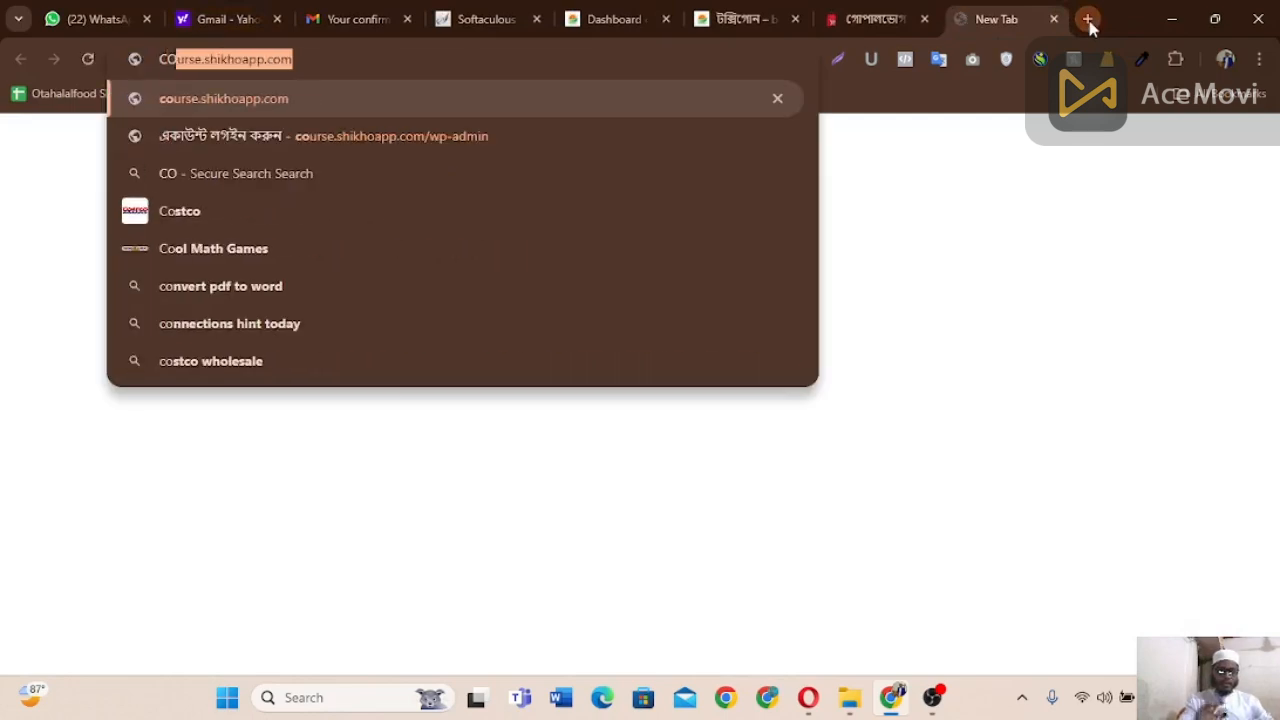
{"action": "key", "text": "Return"}
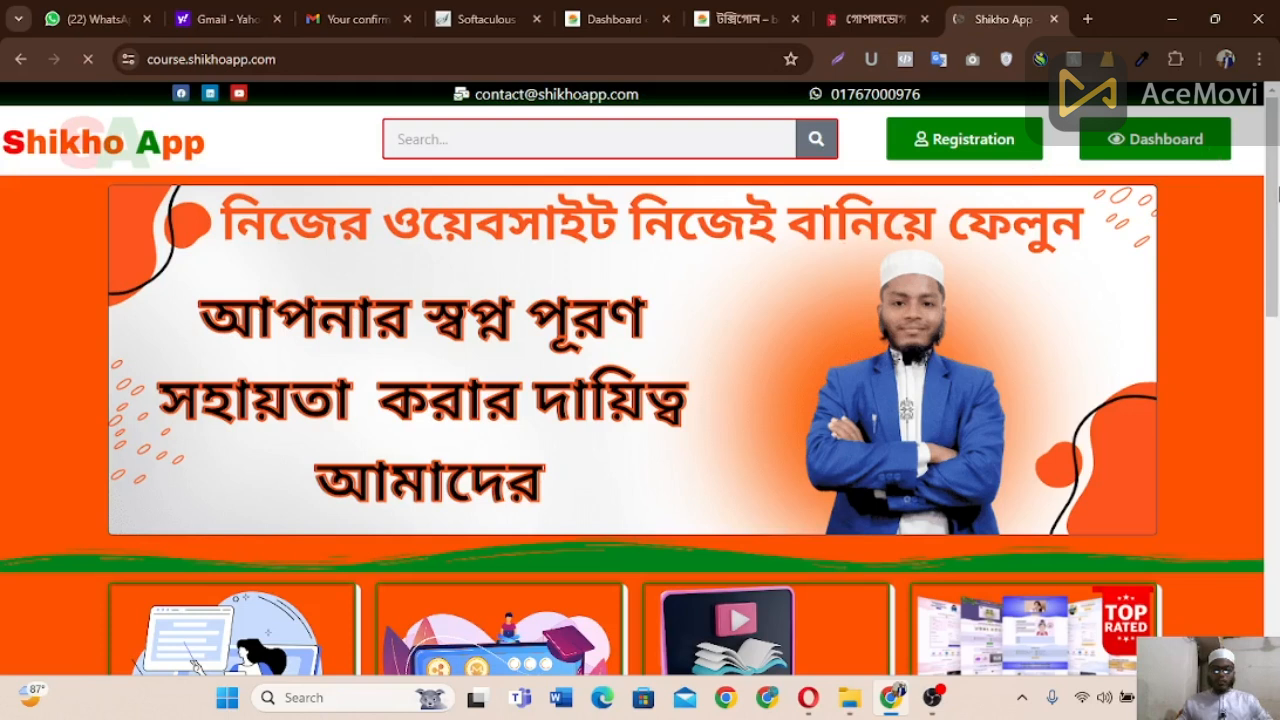
Step: Open the landing page and Facebook marketing course and look through its course content sections
{"action": "scroll", "coordinate": [1277, 193], "scroll_direction": "down", "scroll_amount": 4}
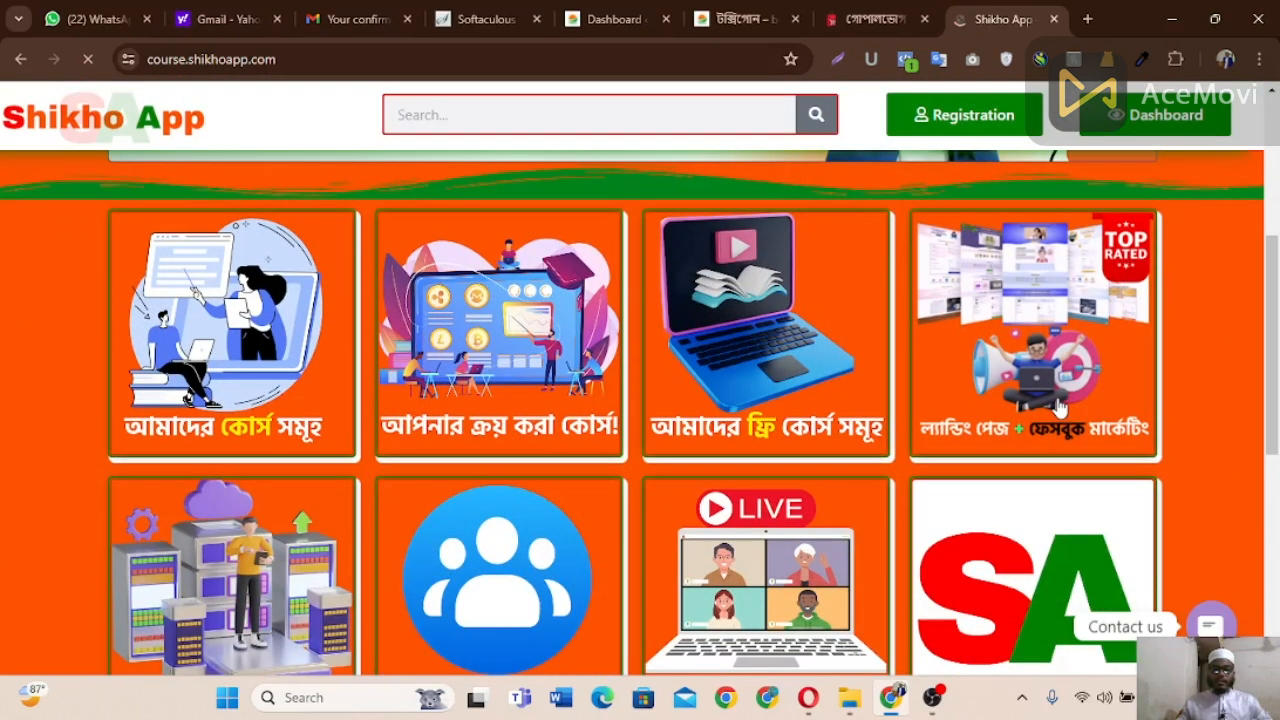
{"action": "left_click", "coordinate": [1058, 405]}
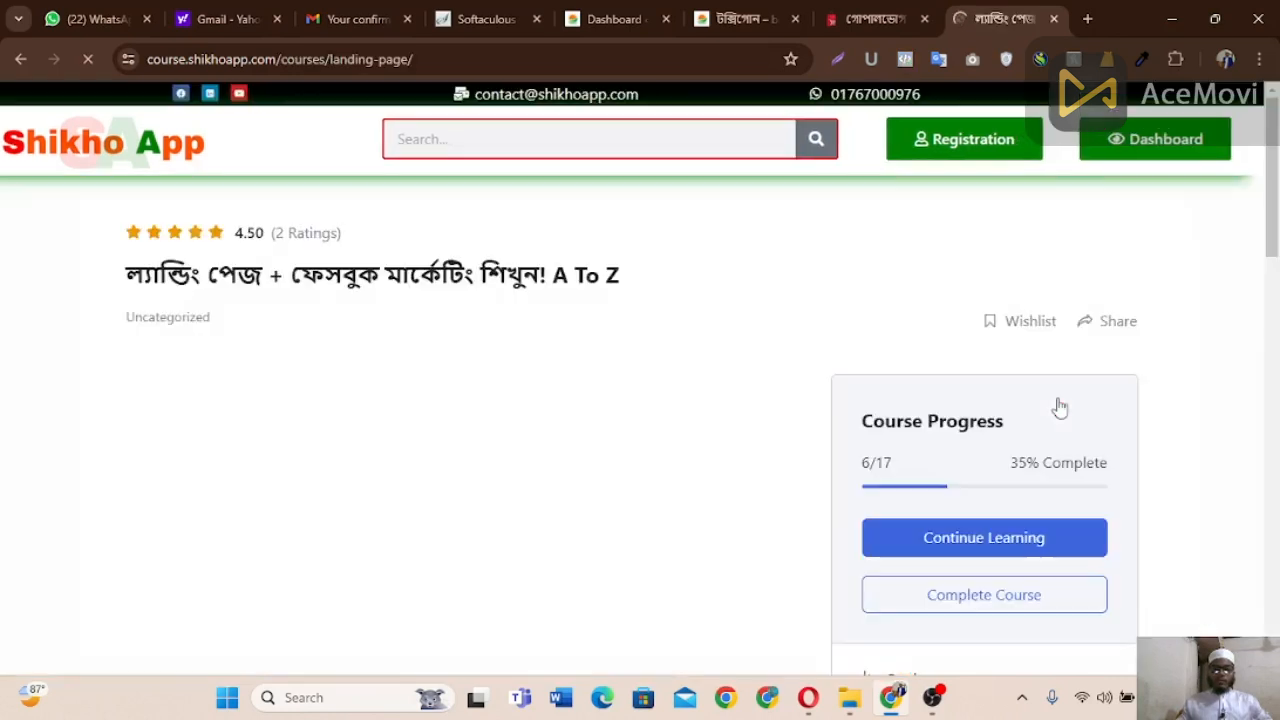
{"action": "scroll", "coordinate": [1258, 400], "scroll_direction": "down", "scroll_amount": 8}
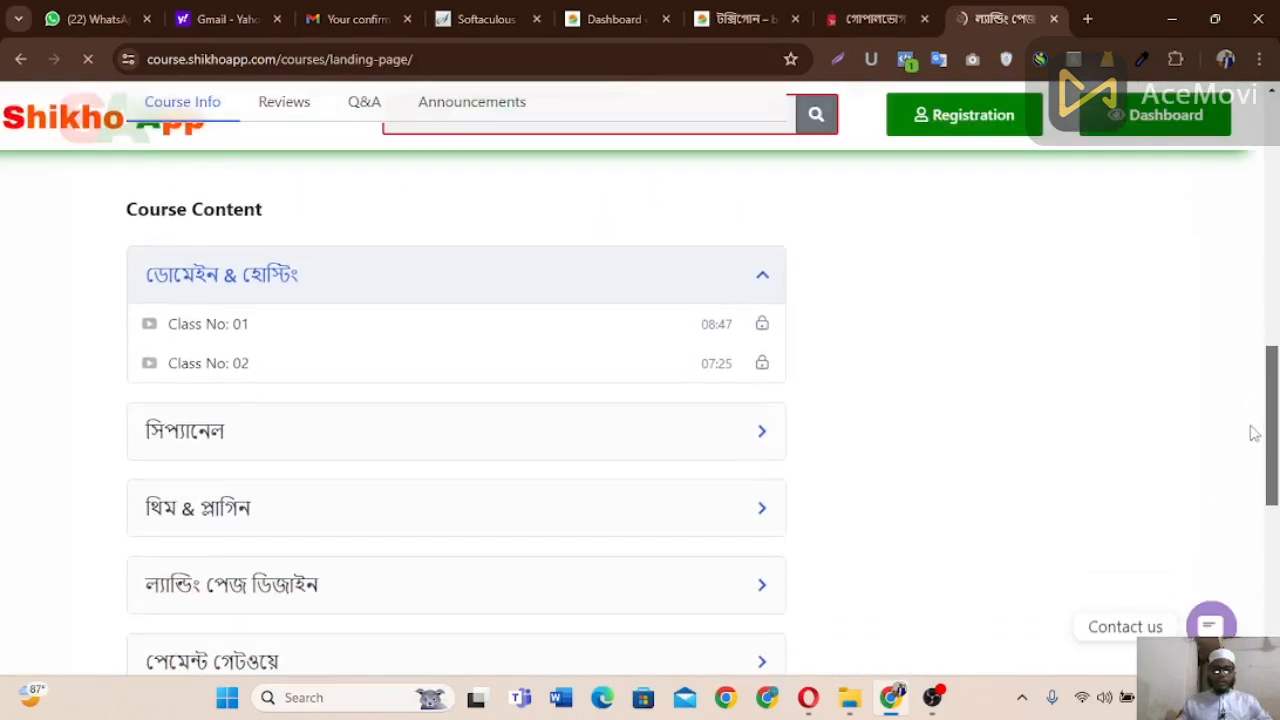
{"action": "scroll", "coordinate": [1254, 433], "scroll_direction": "down", "scroll_amount": 2}
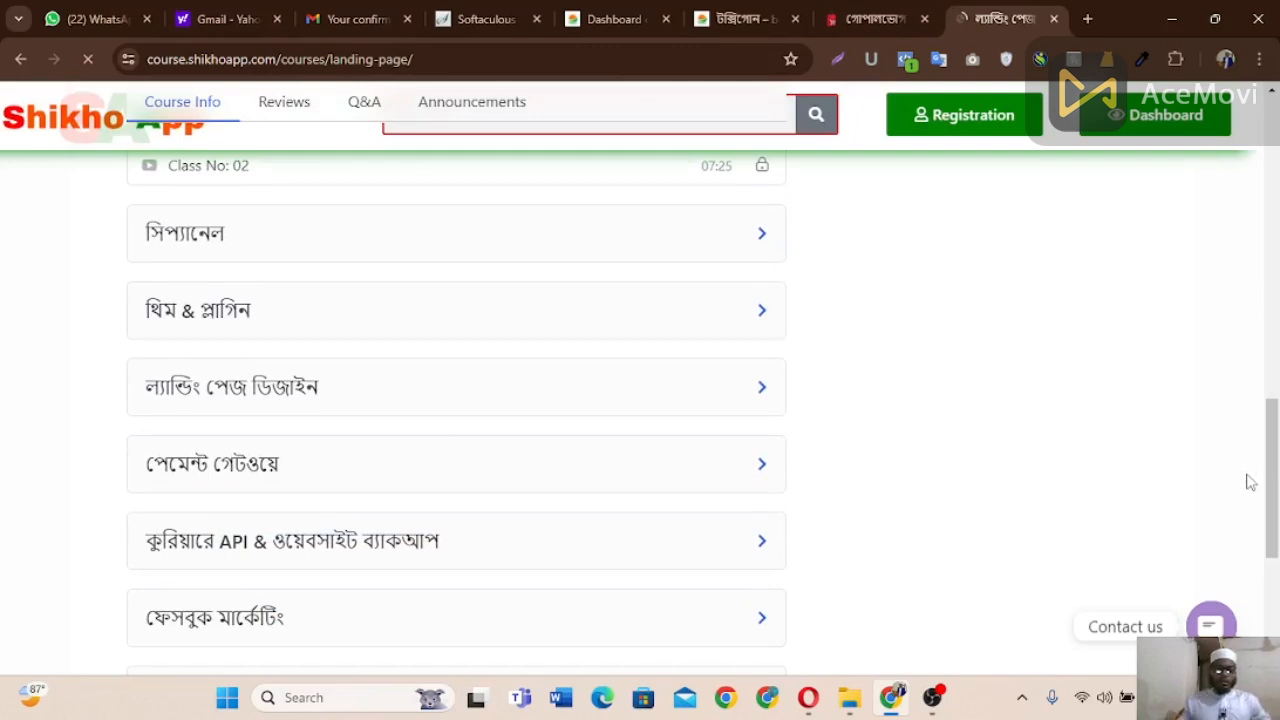
{"action": "left_click_drag", "start_coordinate": [1272, 477], "coordinate": [1274, 505]}
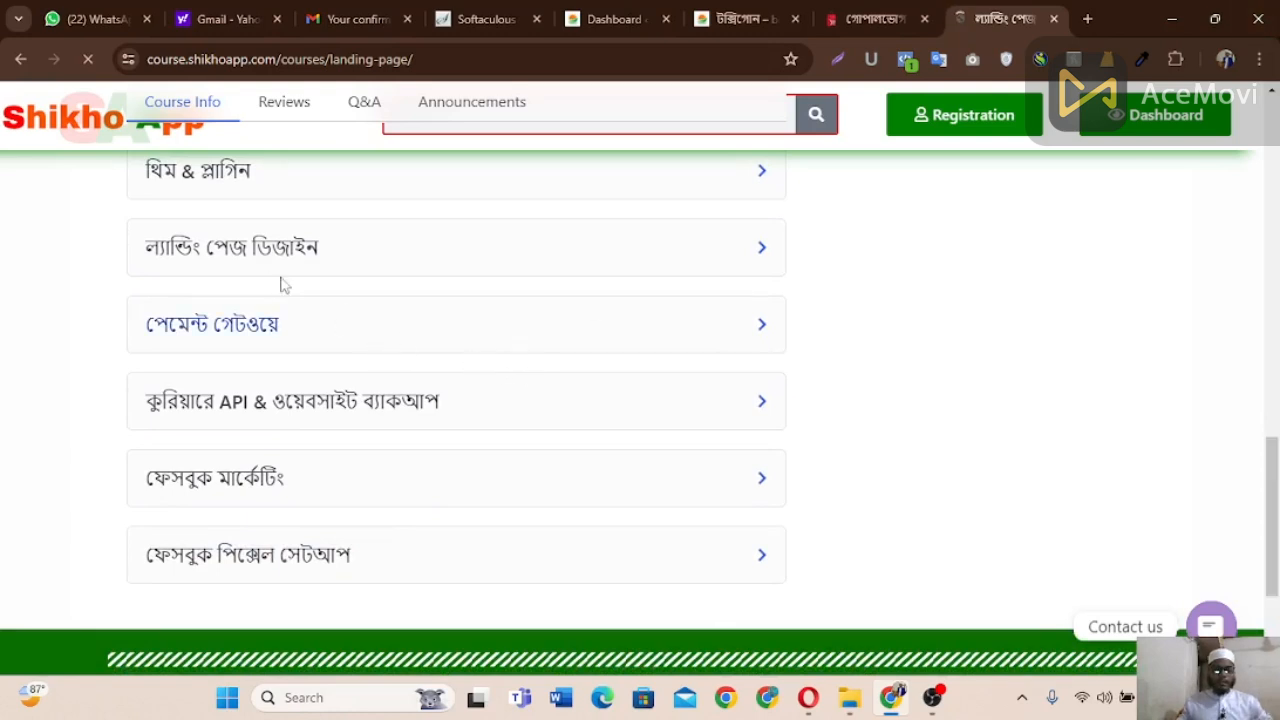
Step: Expand the landing page design section to review its classes, and expand the payment gateway section
{"action": "left_click", "coordinate": [778, 252]}
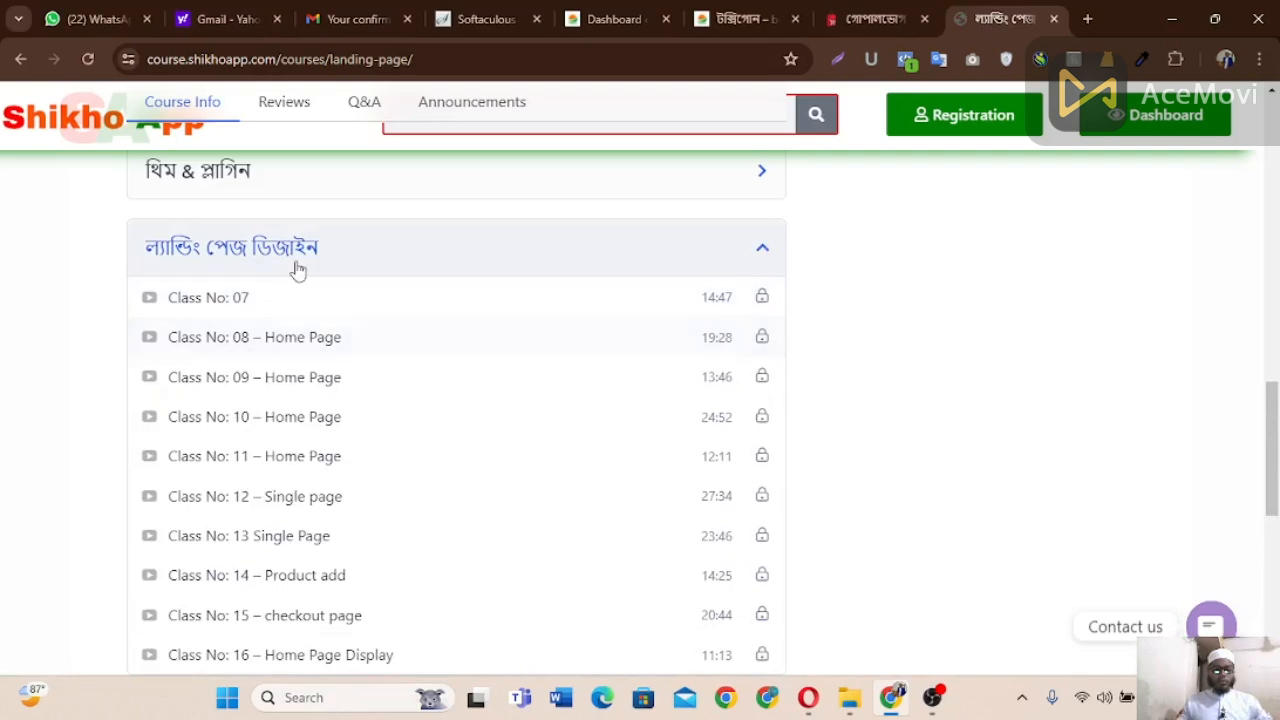
{"action": "scroll", "coordinate": [380, 395], "scroll_direction": "down", "scroll_amount": 1}
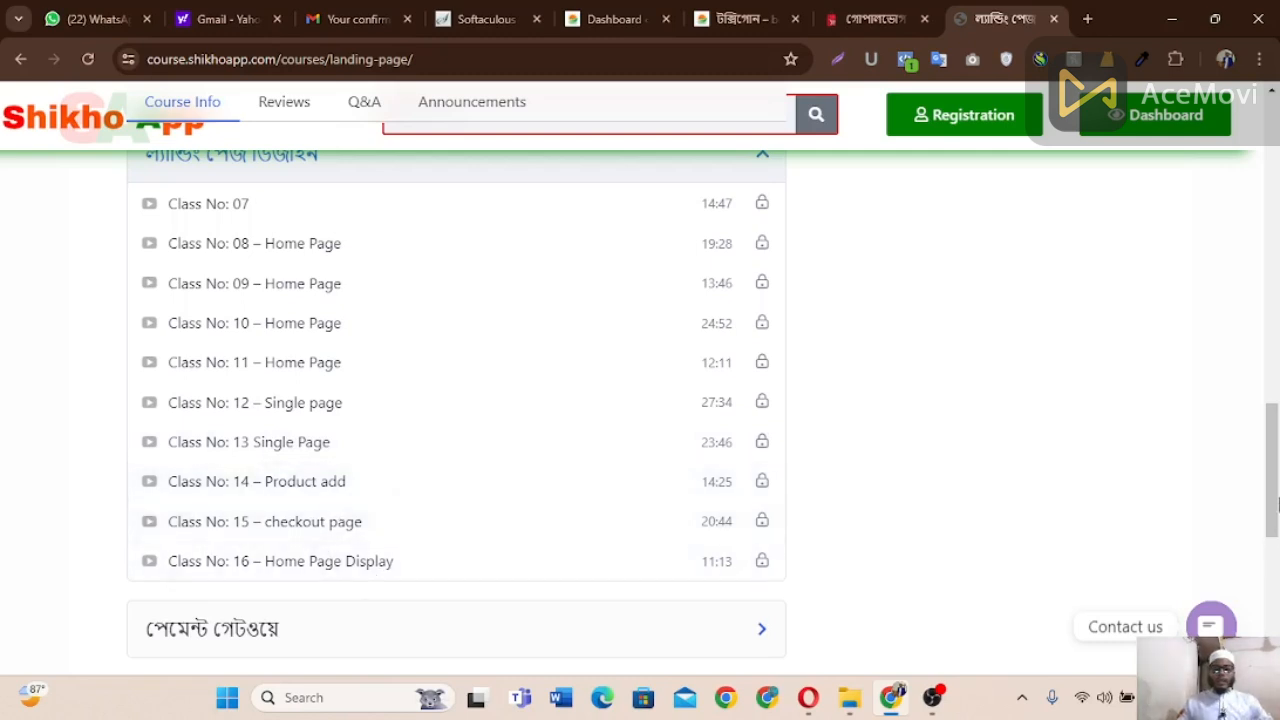
{"action": "scroll", "coordinate": [1277, 503], "scroll_direction": "down", "scroll_amount": 2}
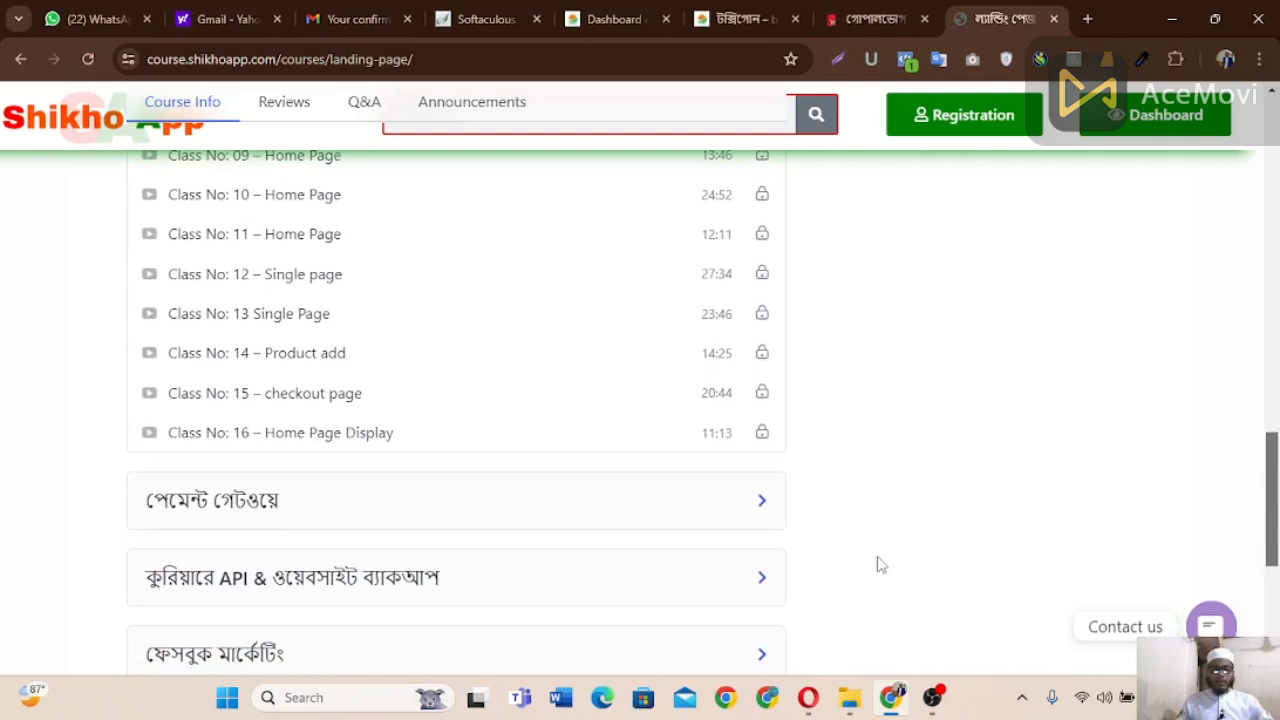
{"action": "left_click", "coordinate": [763, 503]}
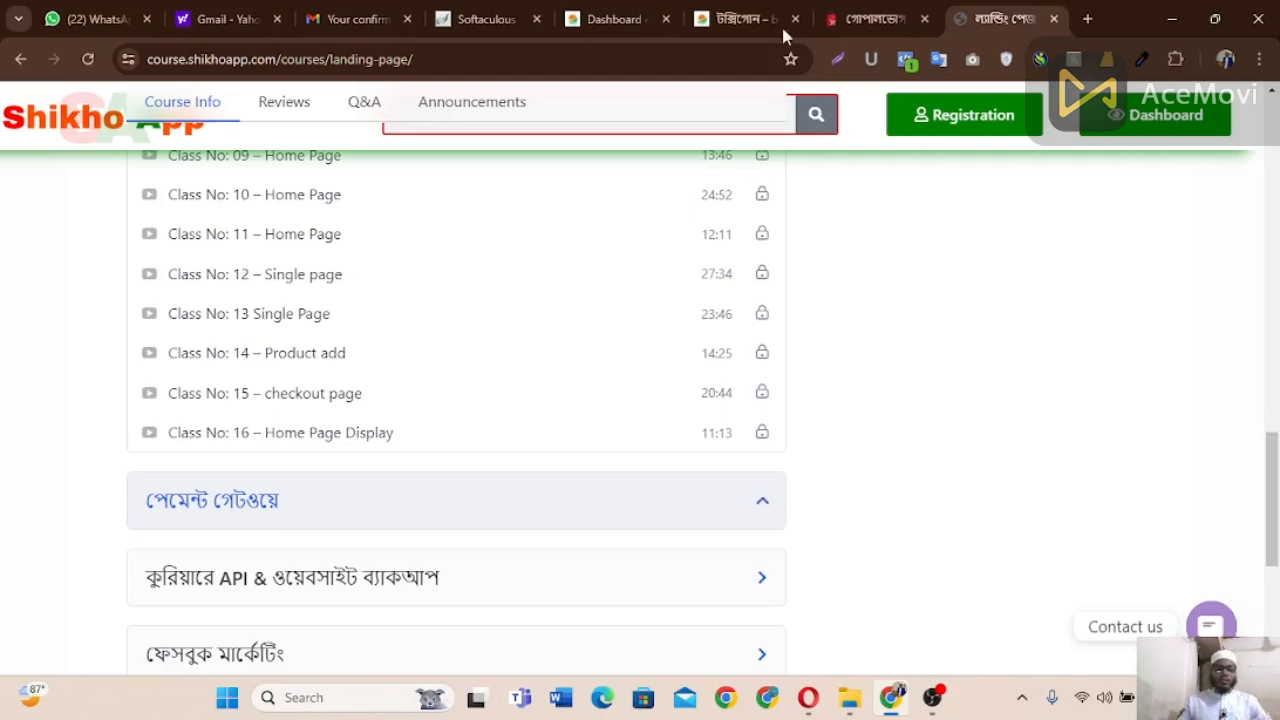
Step: Return to the boardmarts WordPress dashboard and open the payment methods list in the WooCommerce settings
{"action": "left_click", "coordinate": [605, 12]}
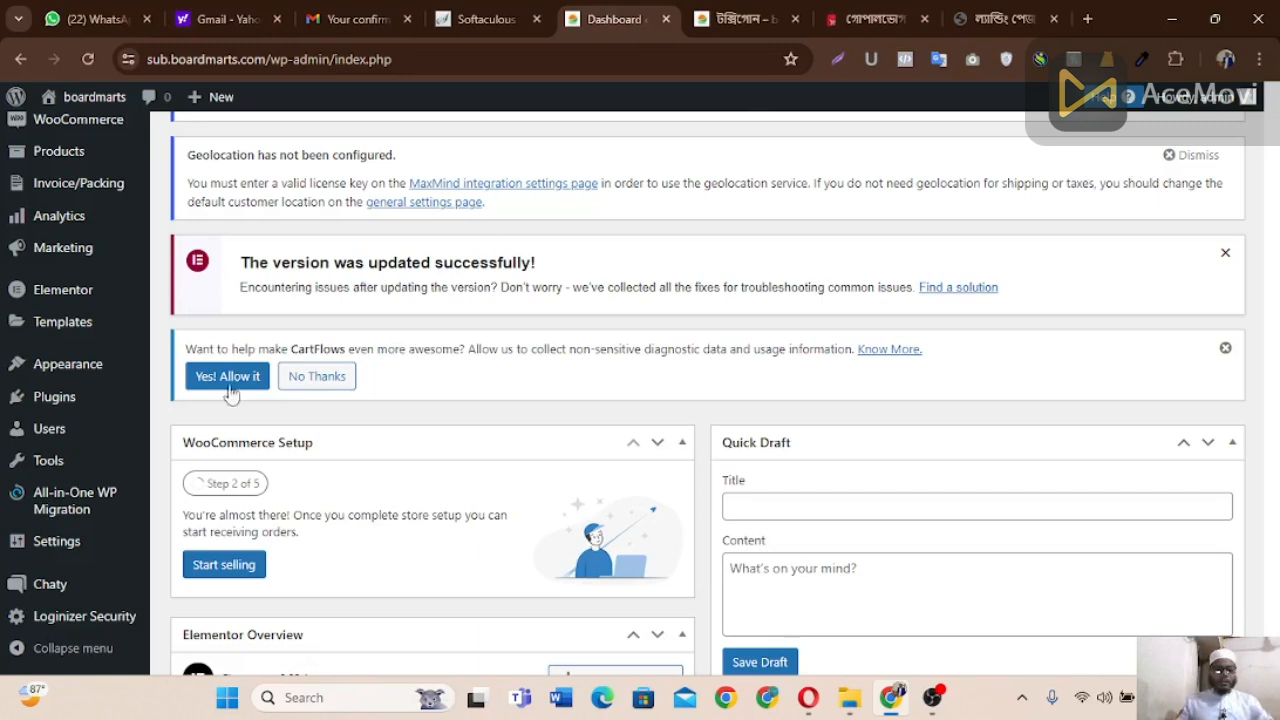
{"action": "mouse_move", "coordinate": [60, 428]}
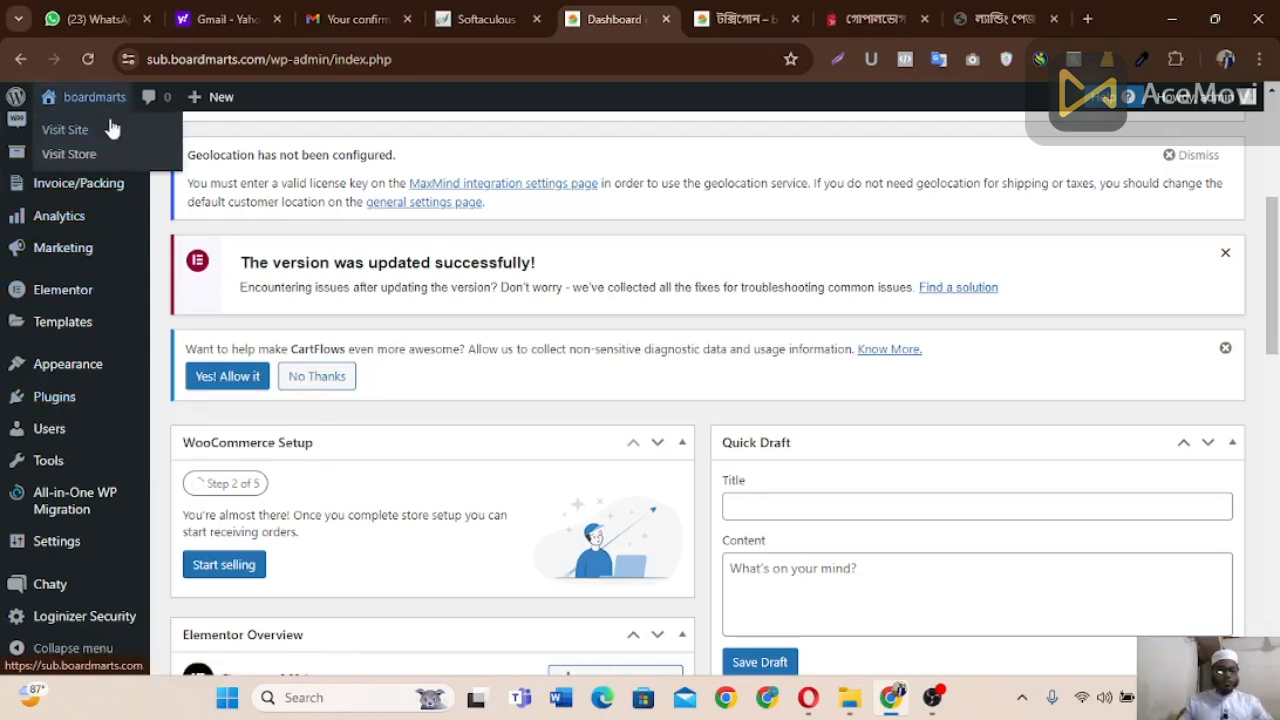
{"action": "scroll", "coordinate": [108, 160], "scroll_direction": "down", "scroll_amount": 2}
{"action": "scroll", "coordinate": [110, 232], "scroll_direction": "up", "scroll_amount": 2}
{"action": "mouse_move", "coordinate": [108, 228]}
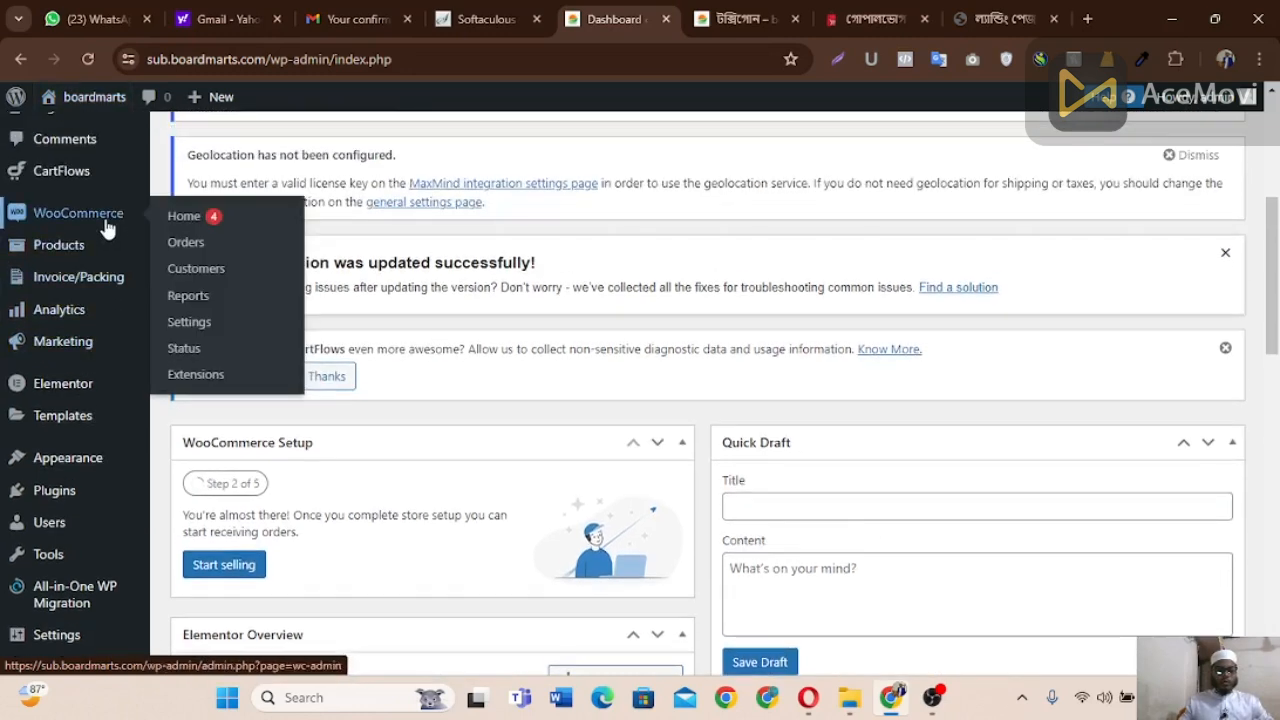
{"action": "left_click", "coordinate": [187, 322]}
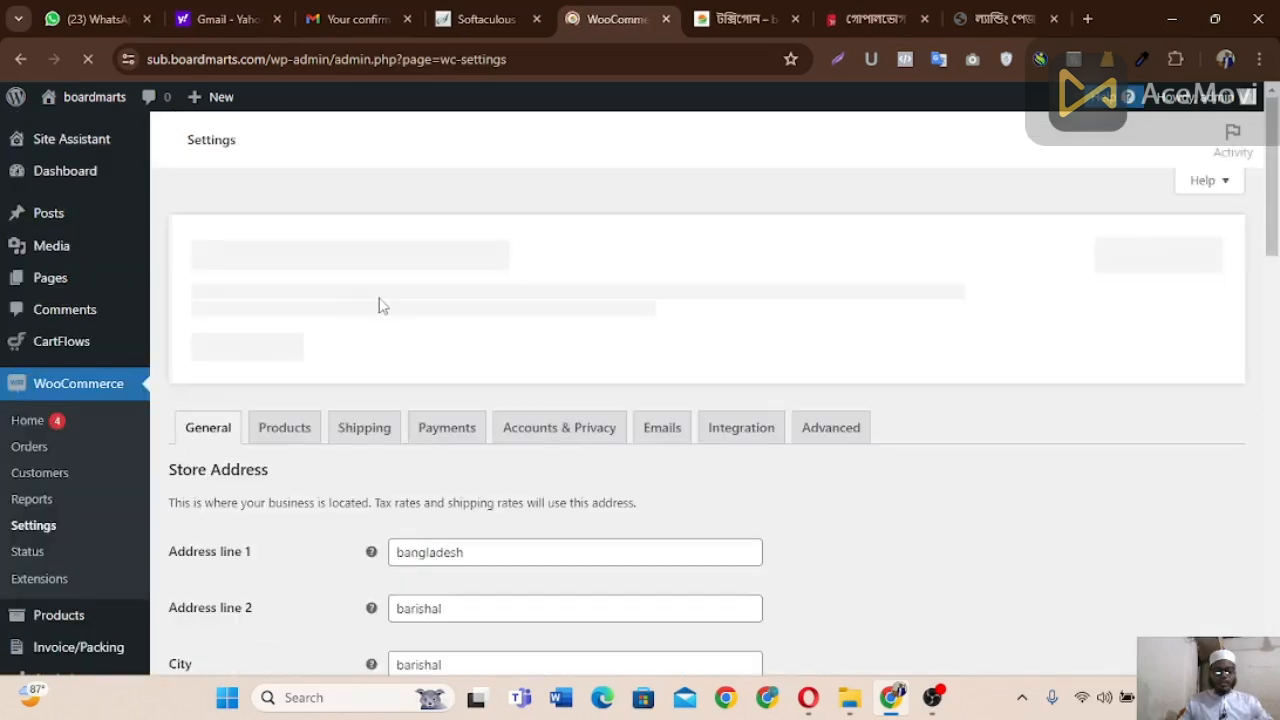
{"action": "scroll", "coordinate": [460, 302], "scroll_direction": "down", "scroll_amount": 2}
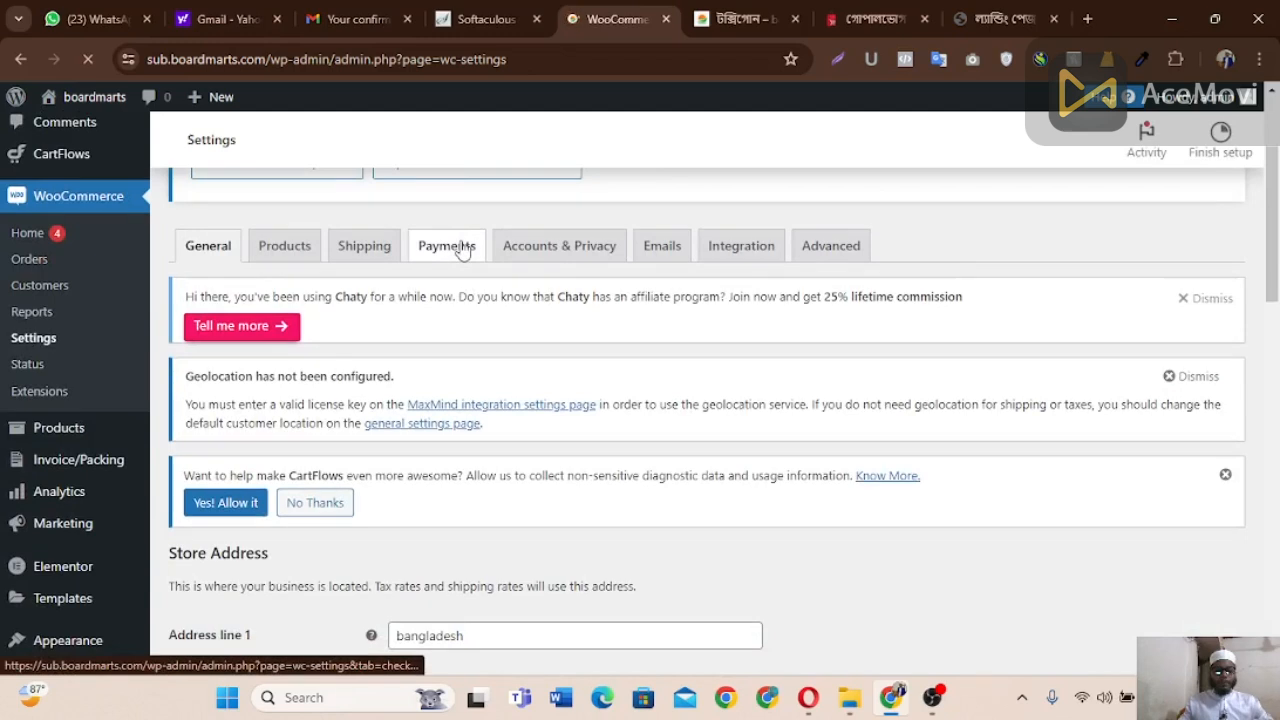
{"action": "left_click", "coordinate": [462, 249]}
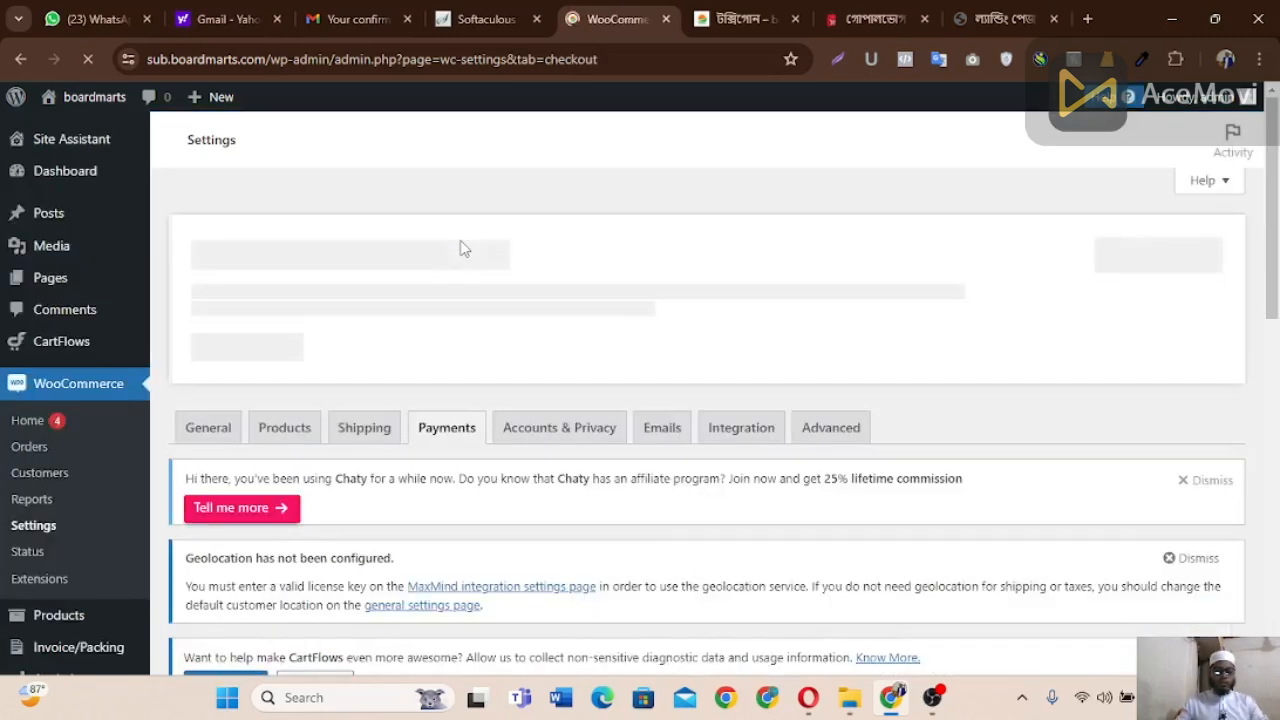
{"action": "left_click_drag", "start_coordinate": [1275, 183], "coordinate": [1278, 313]}
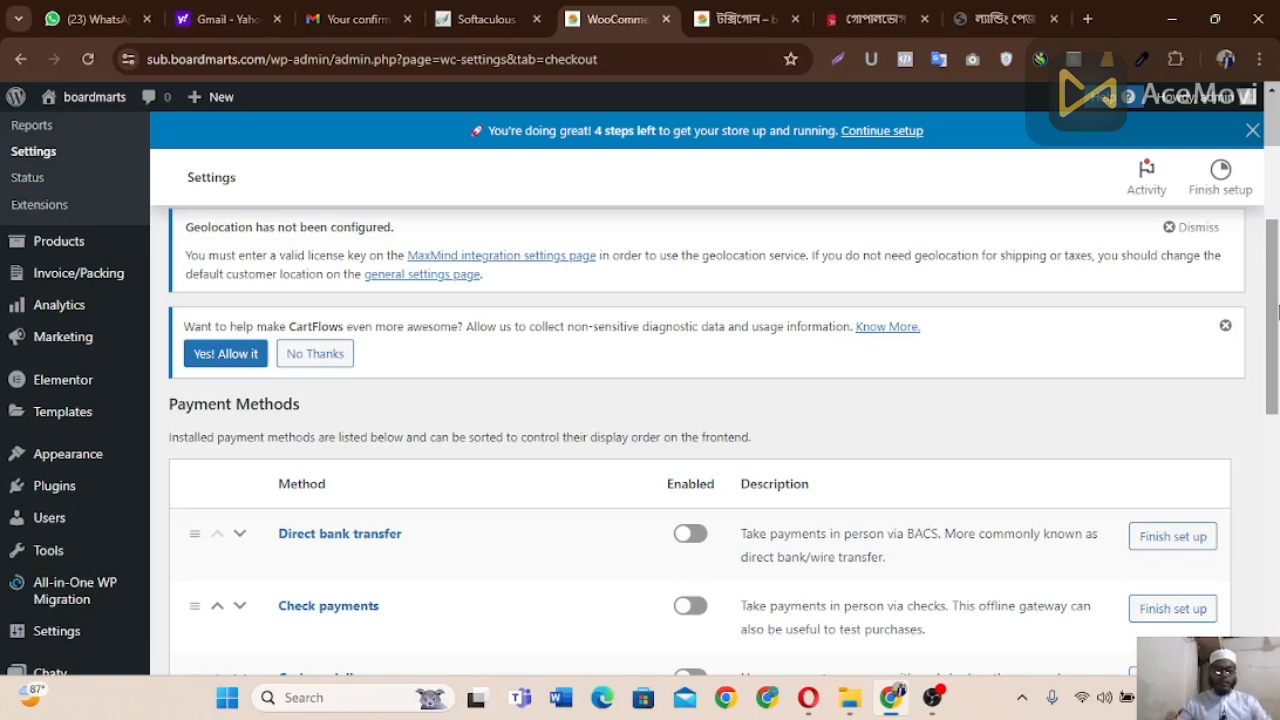
{"action": "scroll", "coordinate": [1277, 207], "scroll_direction": "down", "scroll_amount": 3}
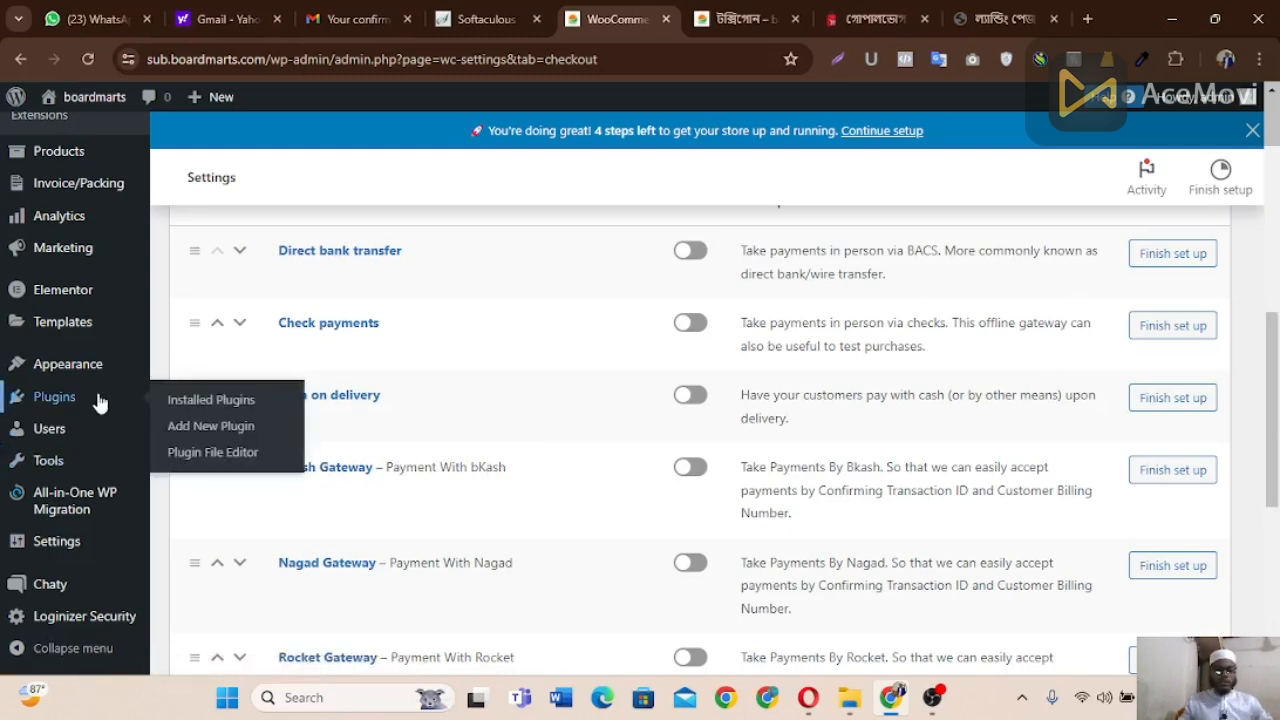
Step: Open the installed plugins list in a separate tab and find the CodeCareBD bKash, Nagad, Rocket, Payoneer Gateway plugin
{"action": "middle_click", "coordinate": [177, 400]}
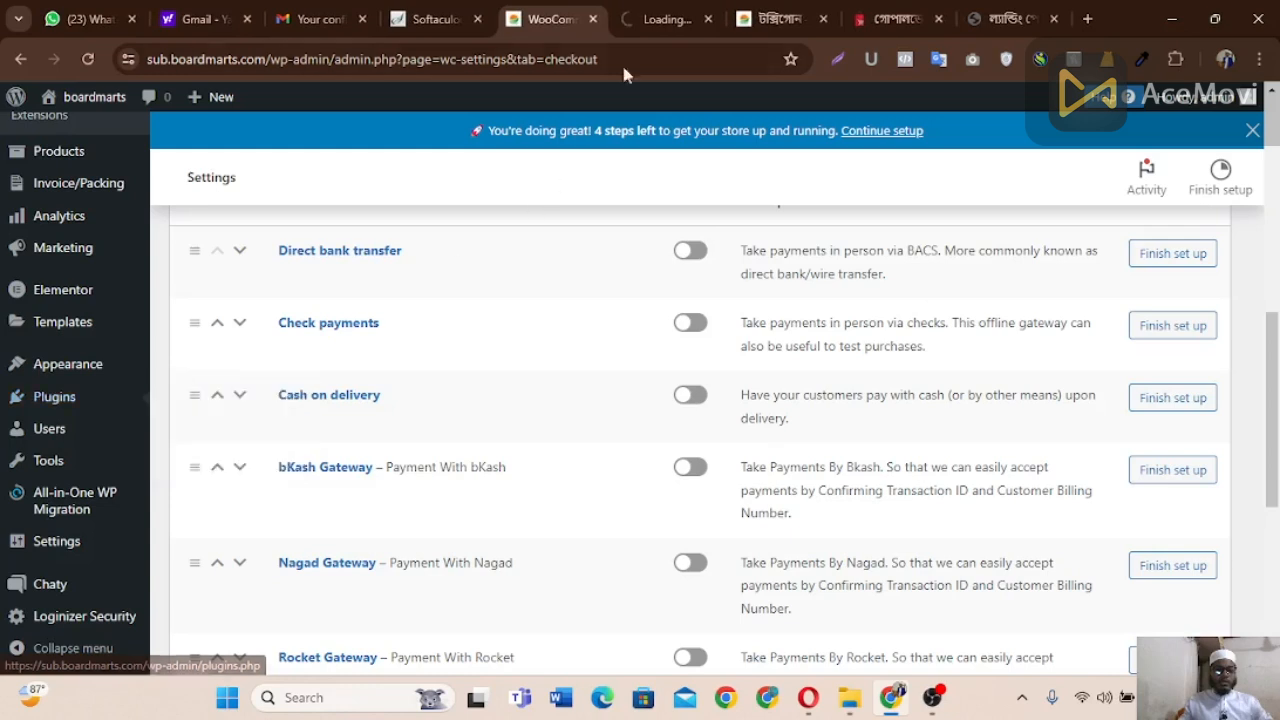
{"action": "left_click", "coordinate": [676, 18]}
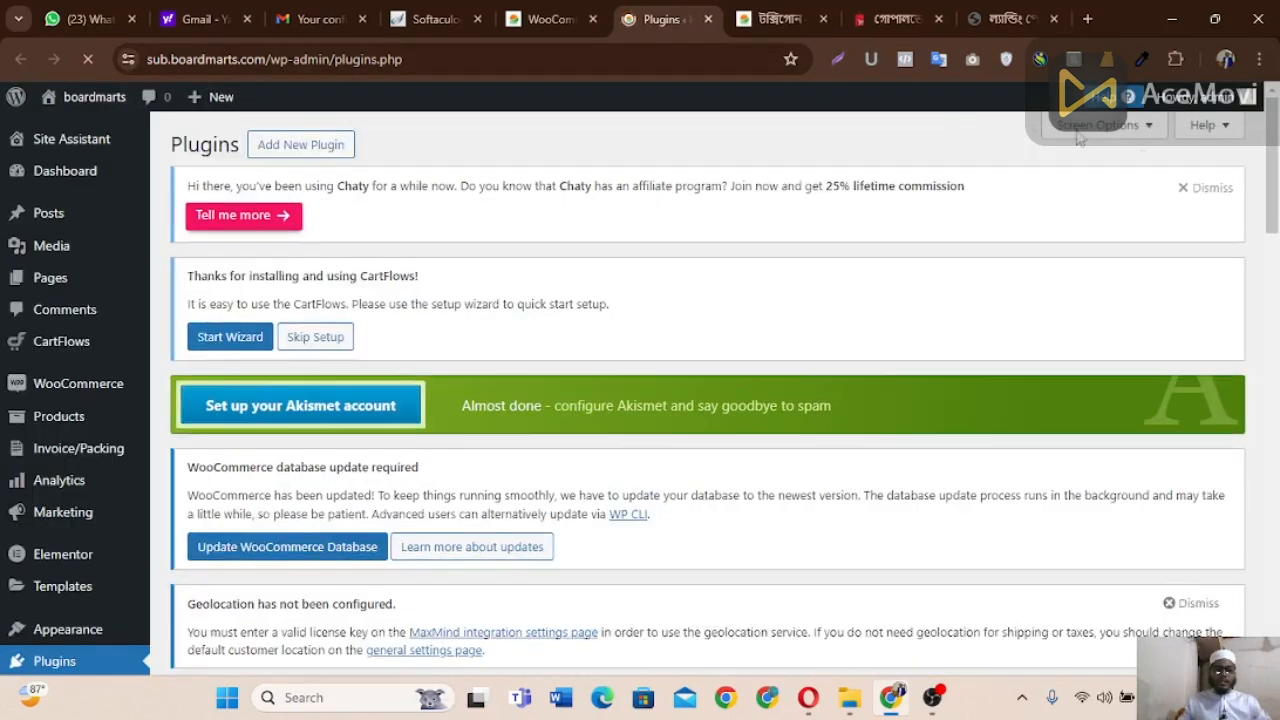
{"action": "mouse_move", "coordinate": [1275, 148]}
{"action": "left_mouse_down"}
{"action": "mouse_move", "coordinate": [1277, 178]}
{"action": "mouse_move", "coordinate": [1275, 138]}
{"action": "left_mouse_up"}
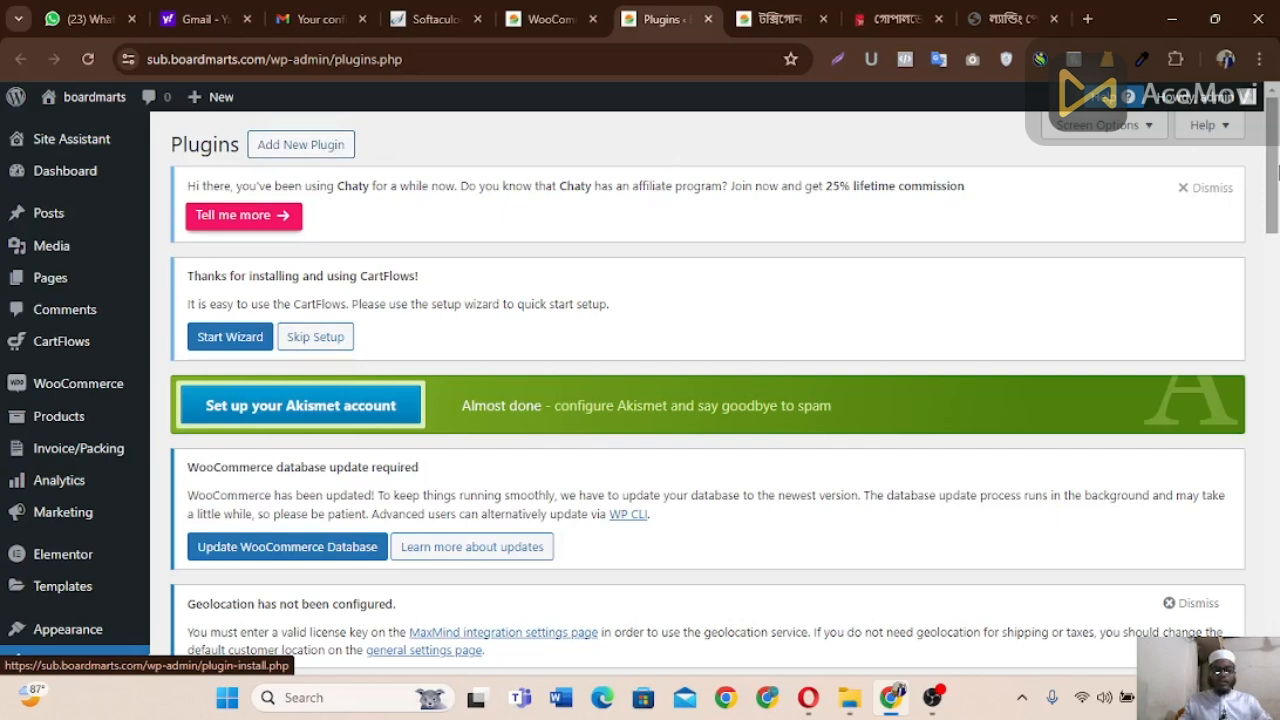
{"action": "left_click_drag", "start_coordinate": [1277, 170], "coordinate": [1277, 333]}
{"action": "scroll", "coordinate": [1142, 440], "scroll_direction": "down", "scroll_amount": 3}
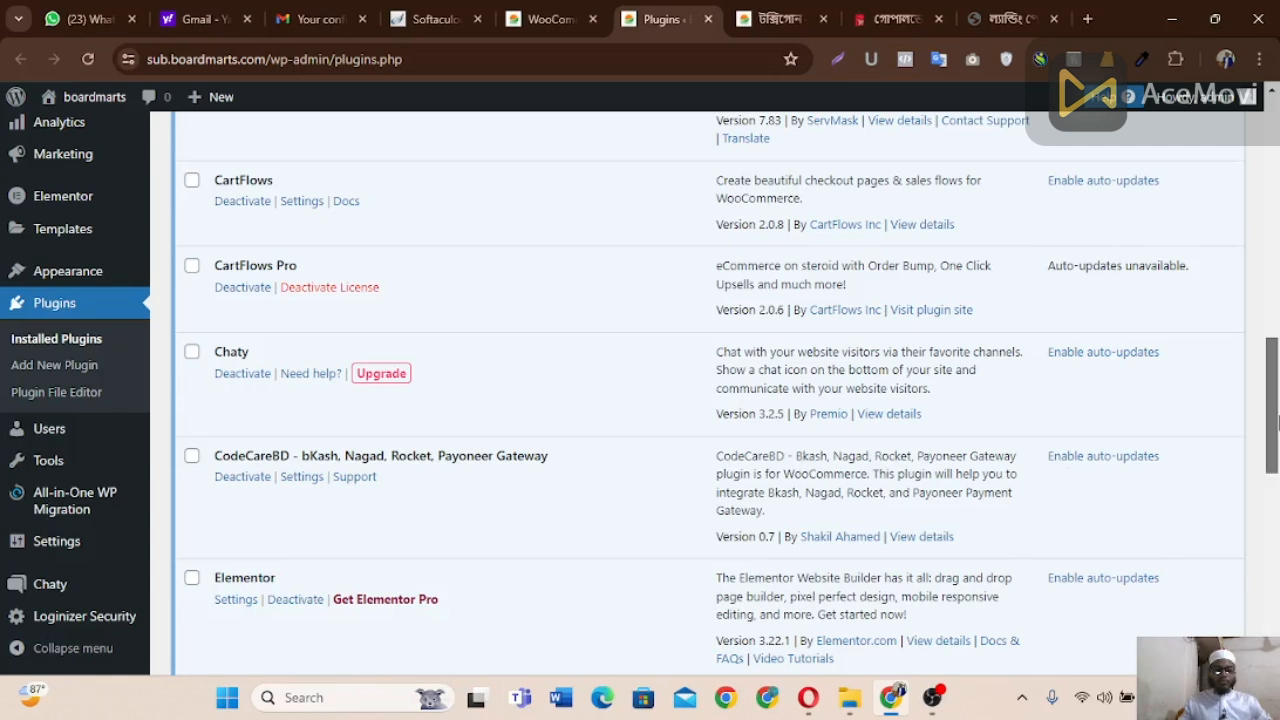
{"action": "scroll", "coordinate": [1266, 428], "scroll_direction": "down", "scroll_amount": 1}
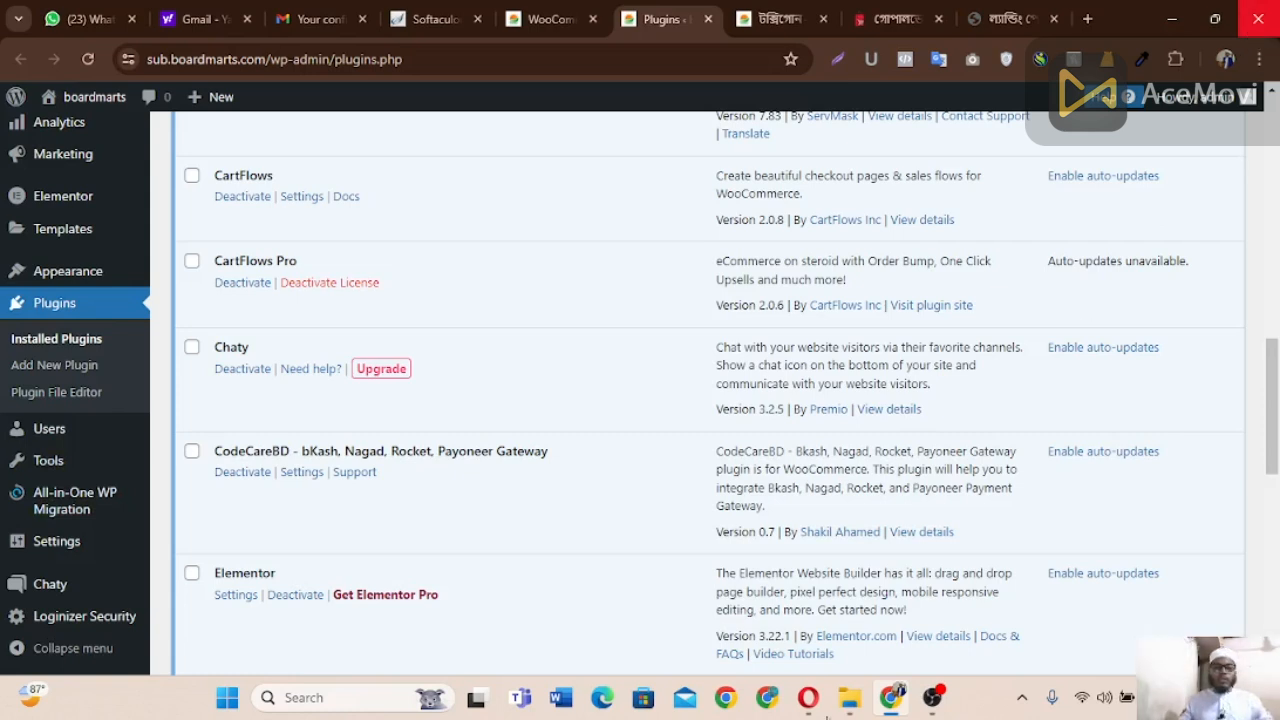
Step: Back in the WooCommerce payment methods, enable Cash on delivery, bKash Gateway, Nagad Gateway and Rocket Gateway
{"action": "left_click", "coordinate": [552, 22]}
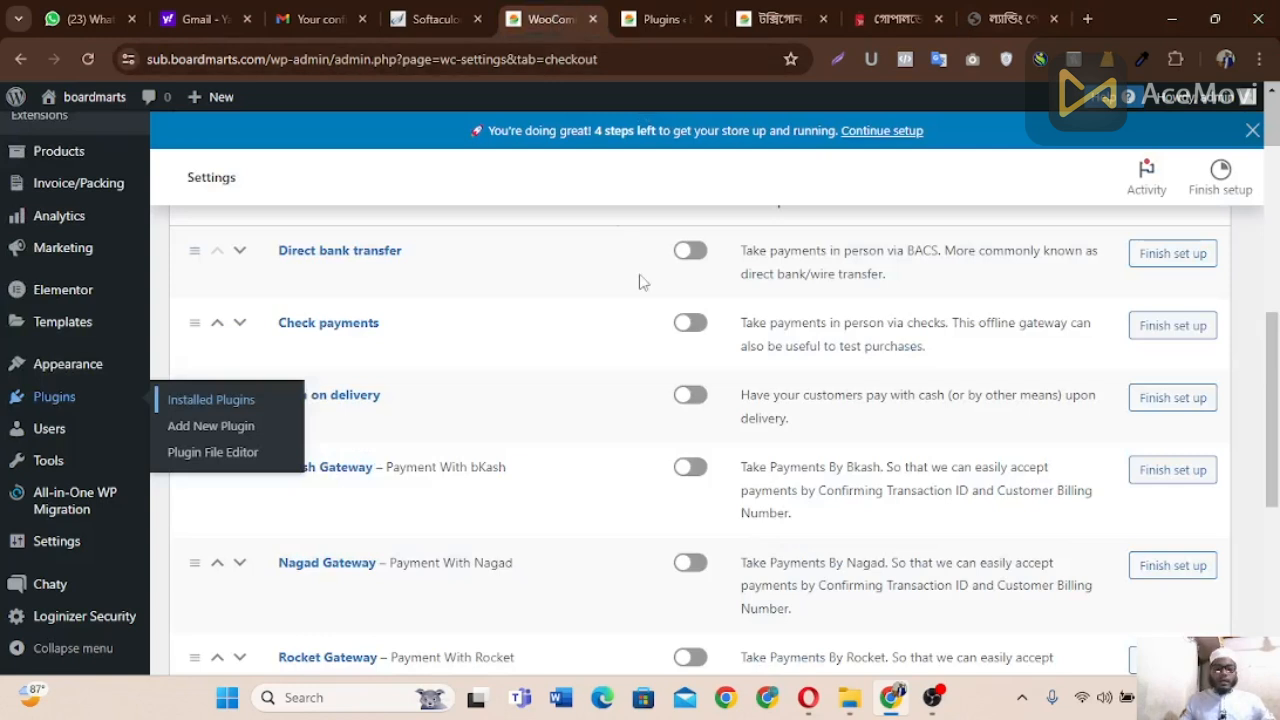
{"action": "scroll", "coordinate": [958, 254], "scroll_direction": "up", "scroll_amount": 1}
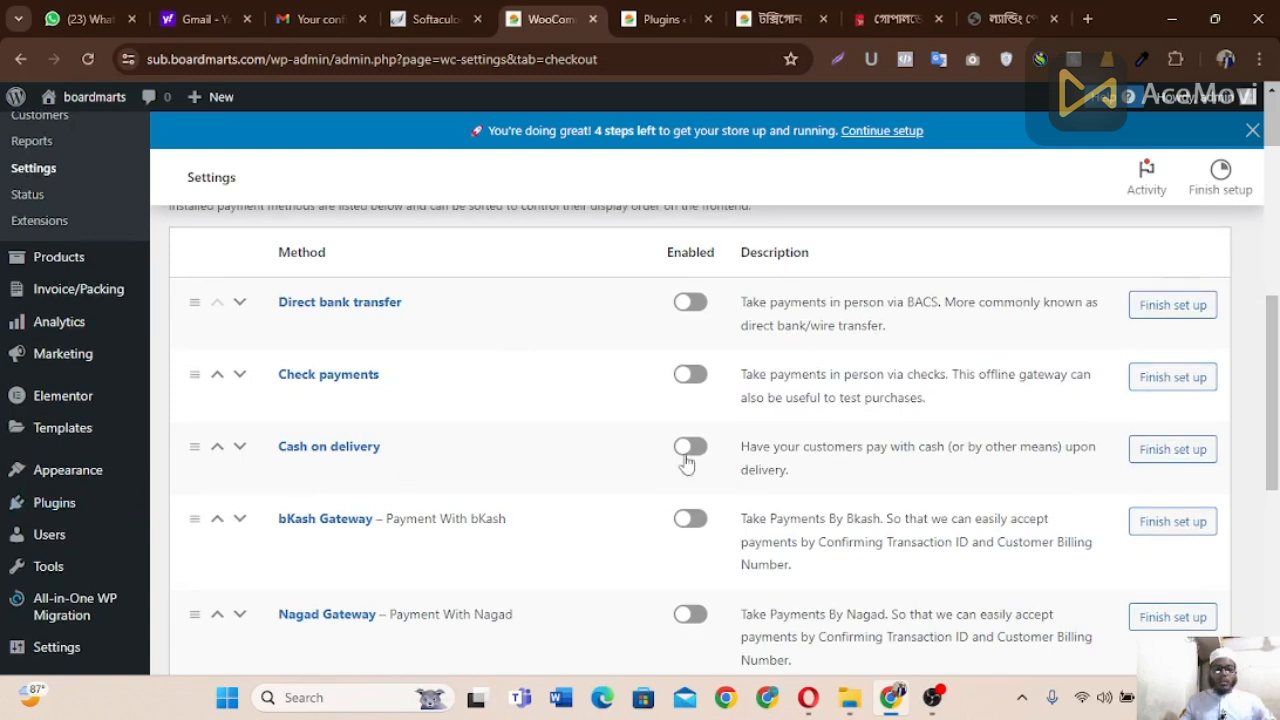
{"action": "left_click_drag", "start_coordinate": [1273, 315], "coordinate": [1274, 341]}
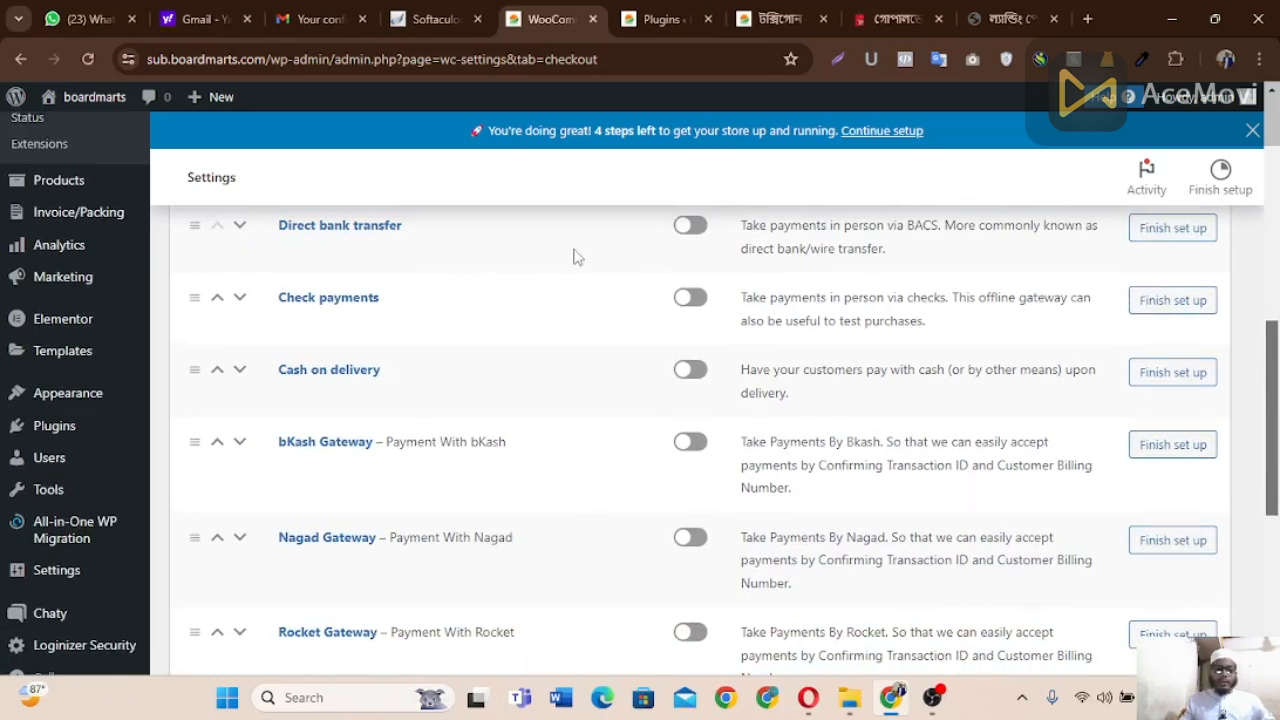
{"action": "scroll", "coordinate": [562, 453], "scroll_direction": "down", "scroll_amount": 1}
{"action": "scroll", "coordinate": [532, 485], "scroll_direction": "down", "scroll_amount": 1}
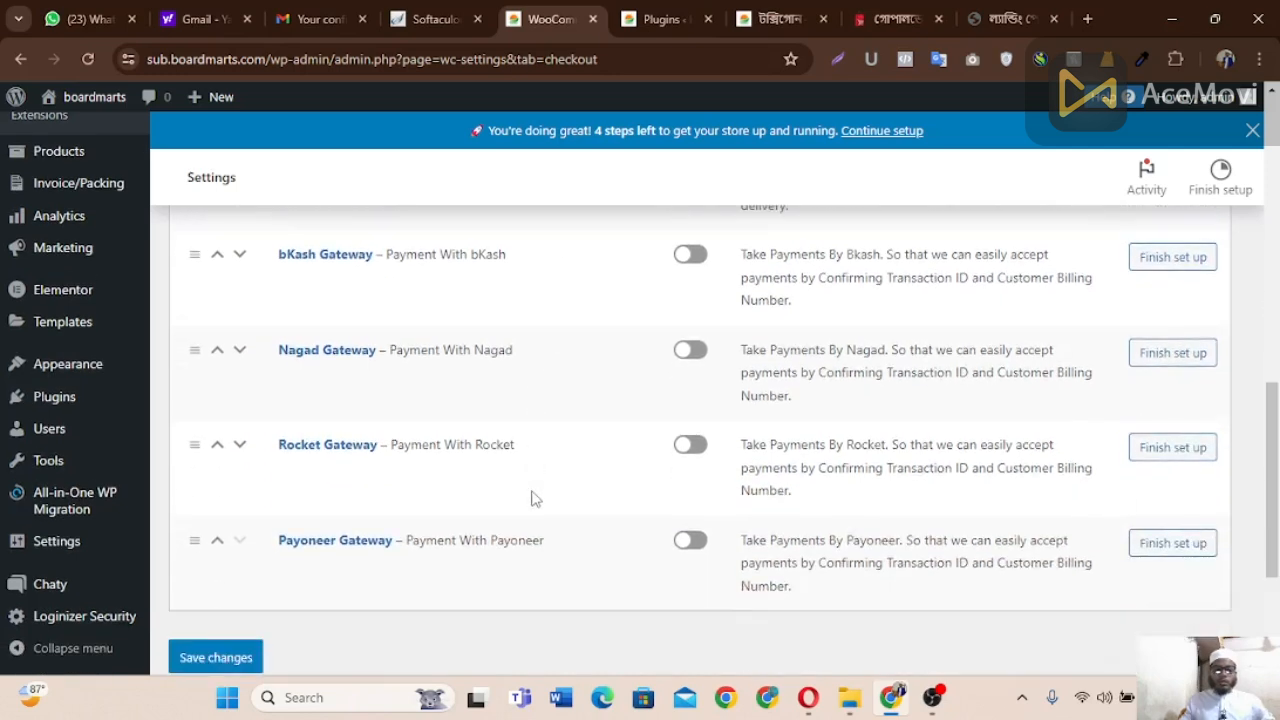
{"action": "scroll", "coordinate": [625, 468], "scroll_direction": "up", "scroll_amount": 1}
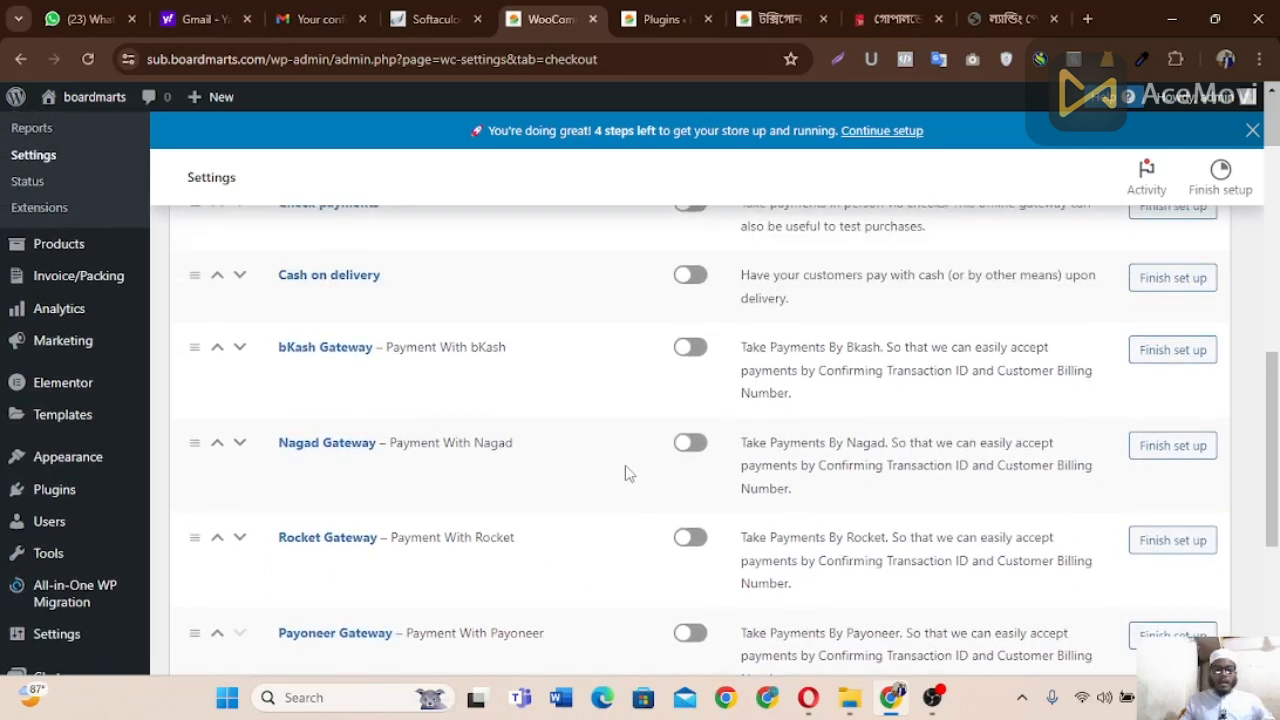
{"action": "left_click", "coordinate": [693, 283]}
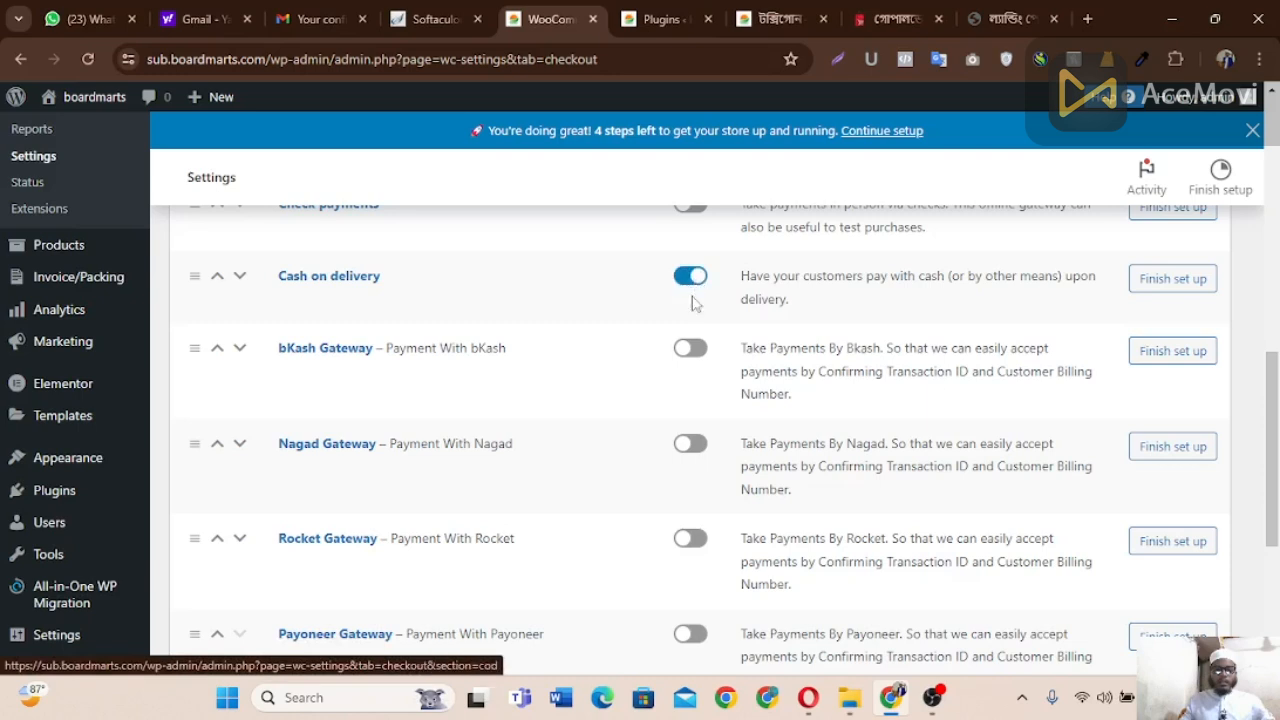
{"action": "left_click", "coordinate": [702, 352]}
{"action": "left_click", "coordinate": [692, 447]}
{"action": "left_click", "coordinate": [692, 541]}
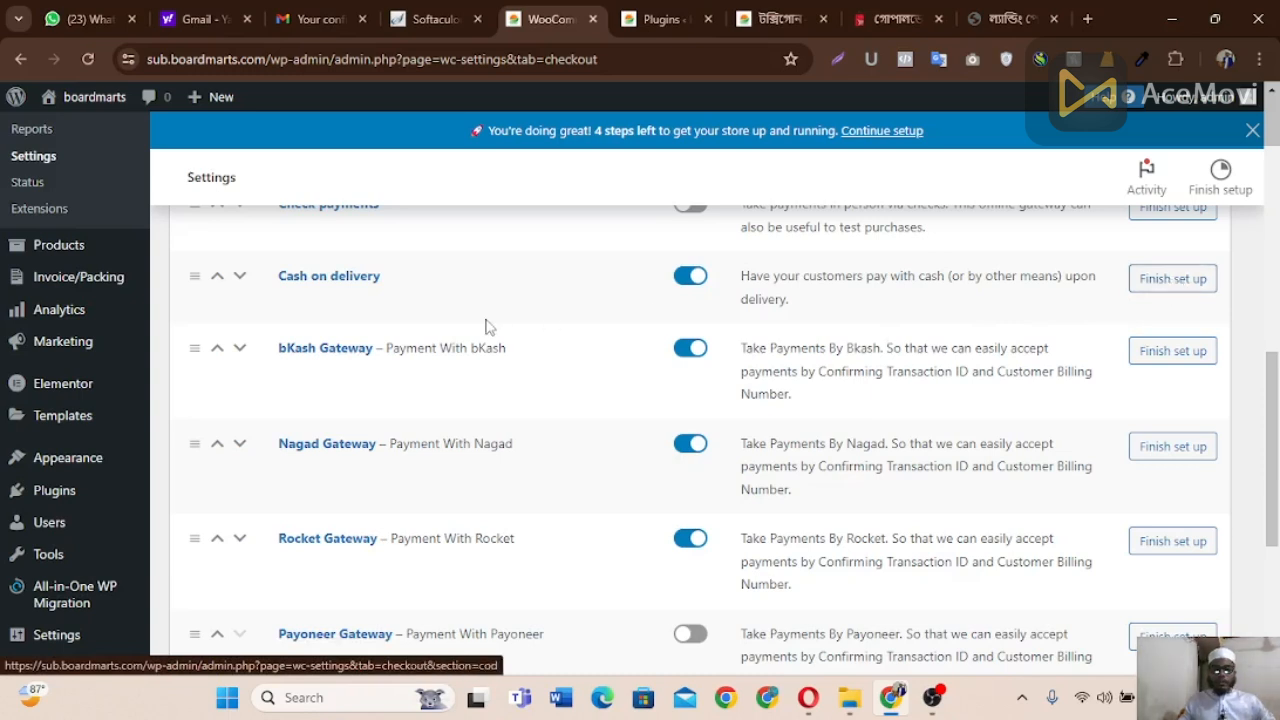
Step: Open the Cash on delivery setup in a new tab and show its title, description and instructions settings
{"action": "middle_click", "coordinate": [1158, 281]}
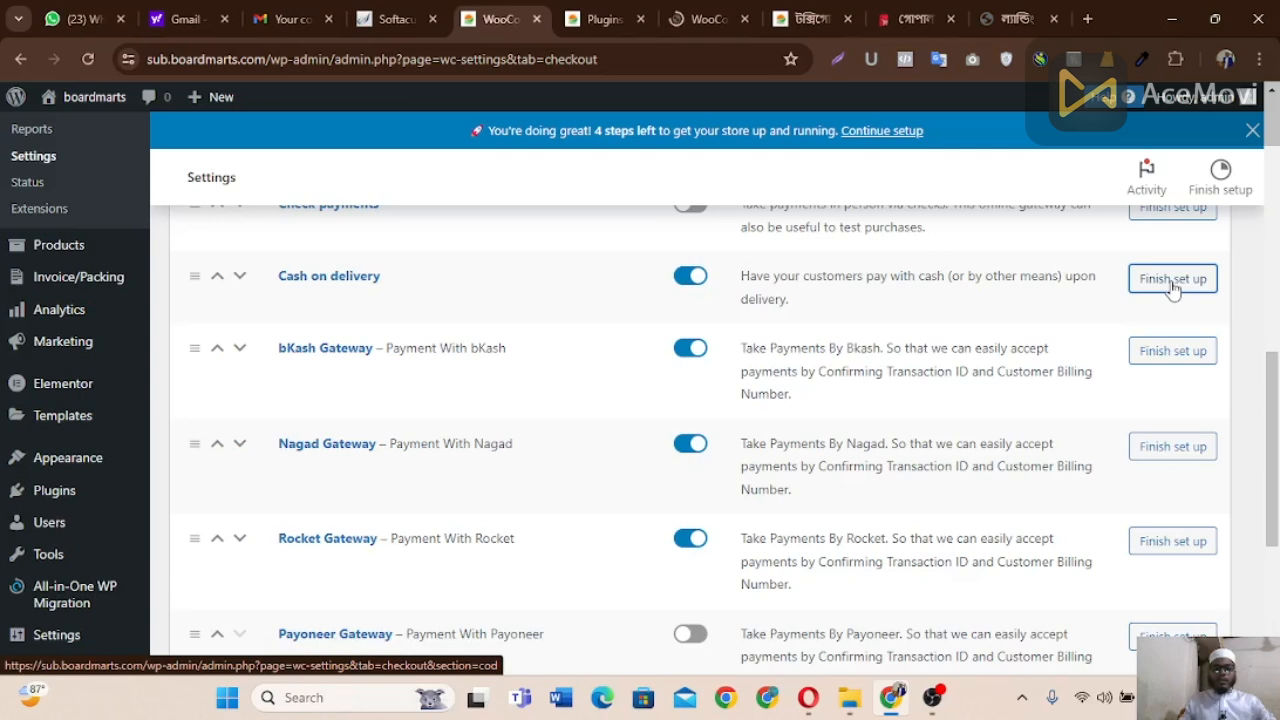
{"action": "left_click", "coordinate": [700, 8]}
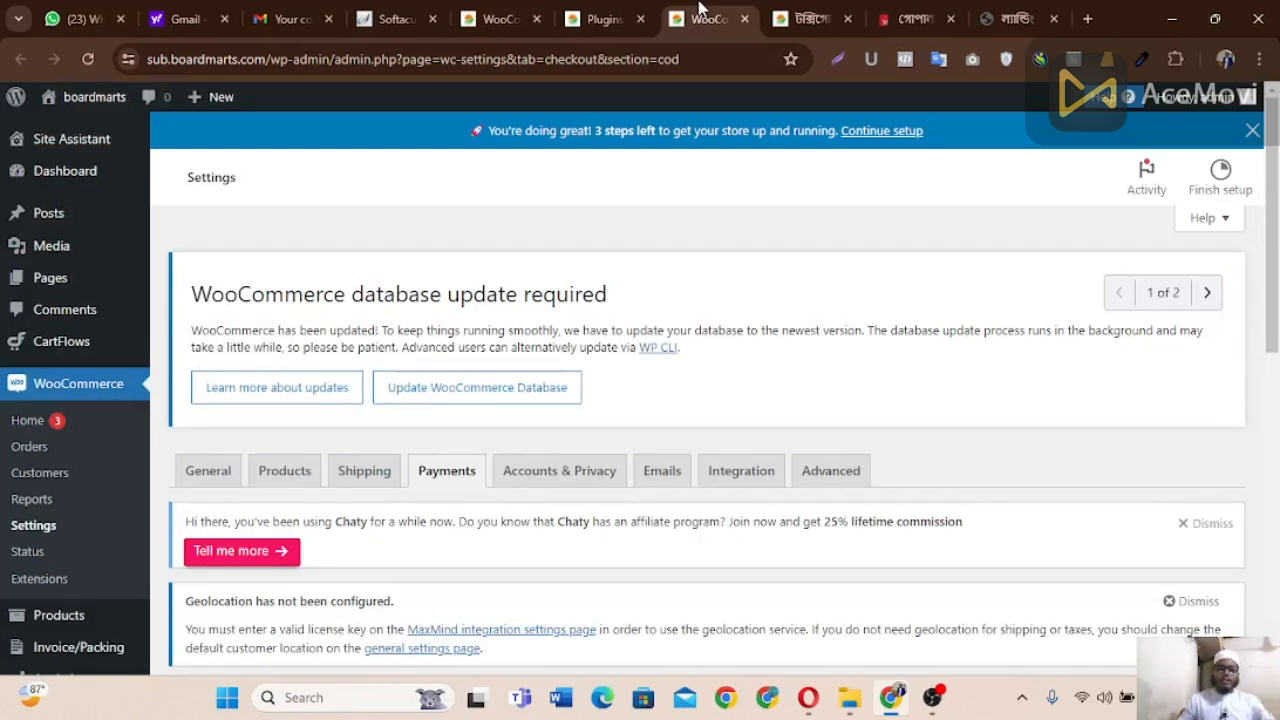
{"action": "left_click_drag", "start_coordinate": [1273, 168], "coordinate": [1275, 378]}
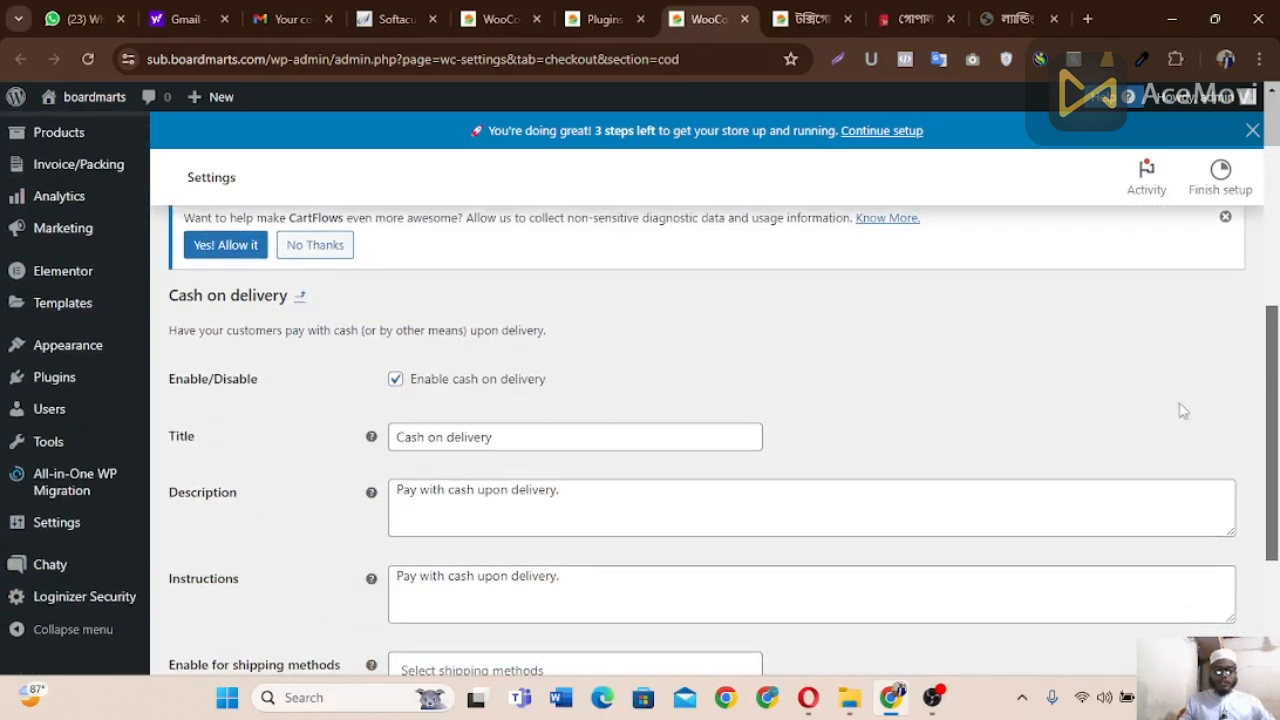
{"action": "left_click_drag", "start_coordinate": [1275, 402], "coordinate": [1275, 429]}
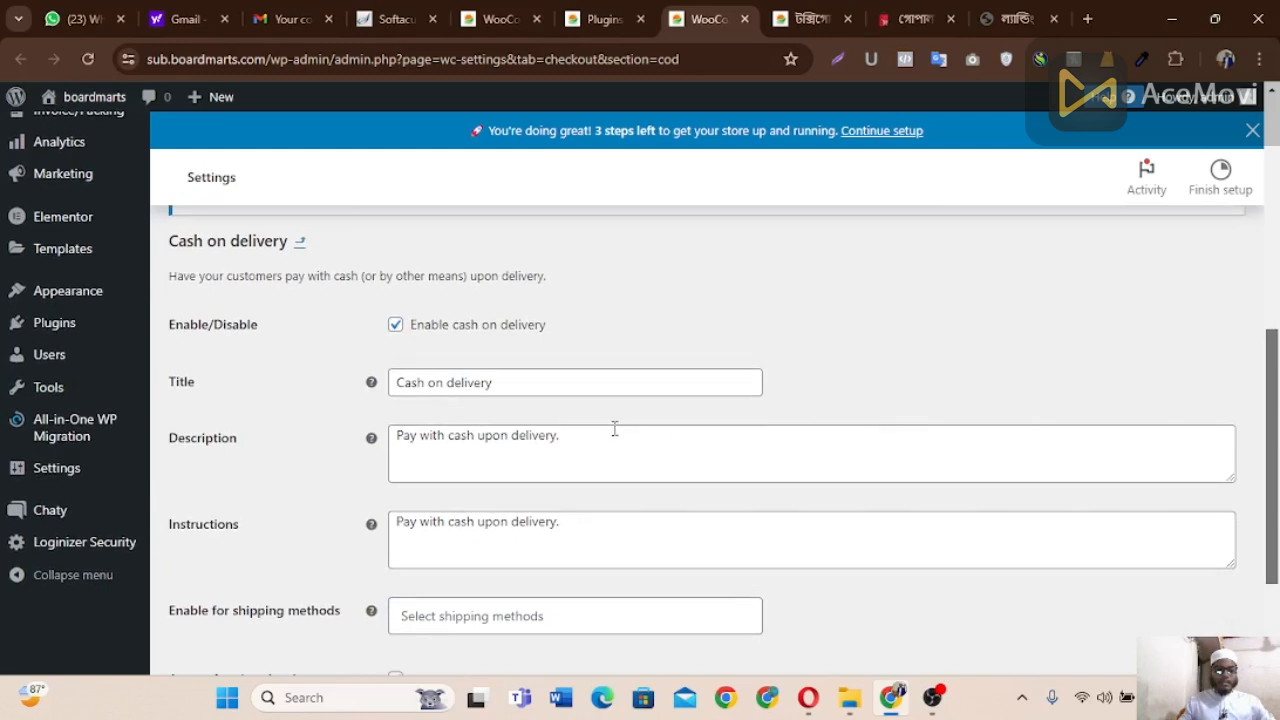
{"action": "triple_click", "coordinate": [474, 388]}
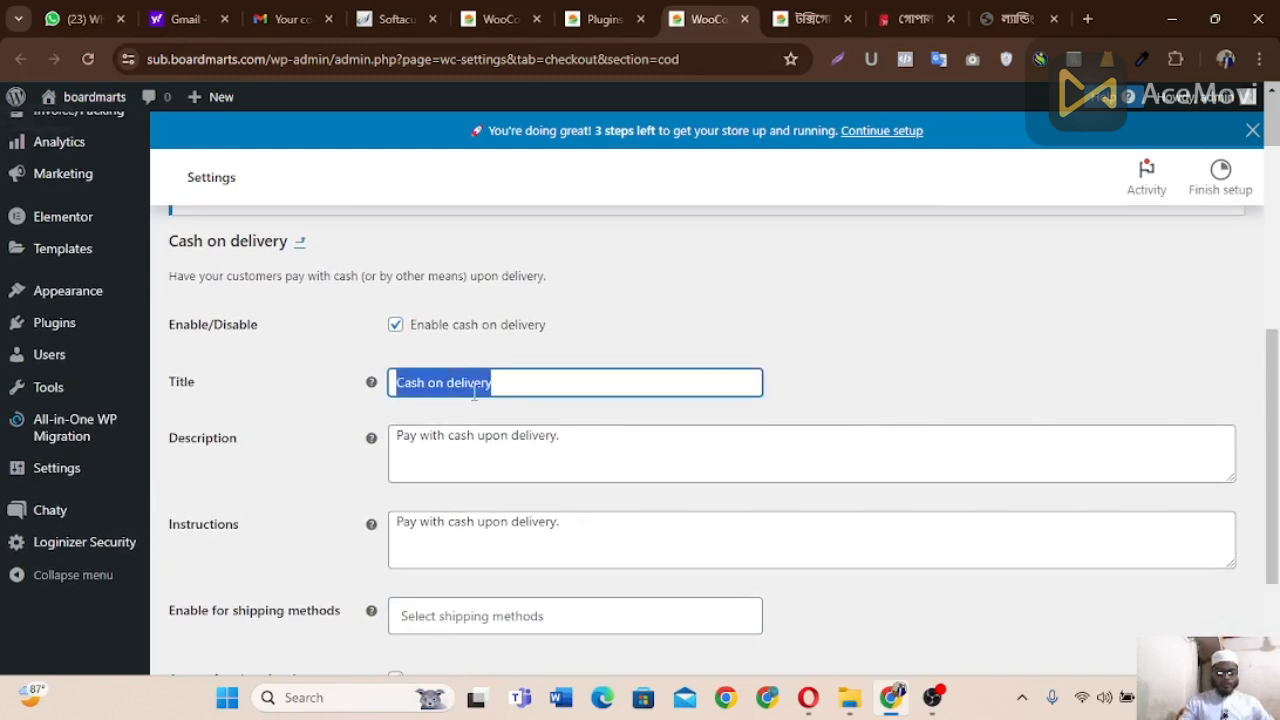
{"action": "type", "text": "pro"}
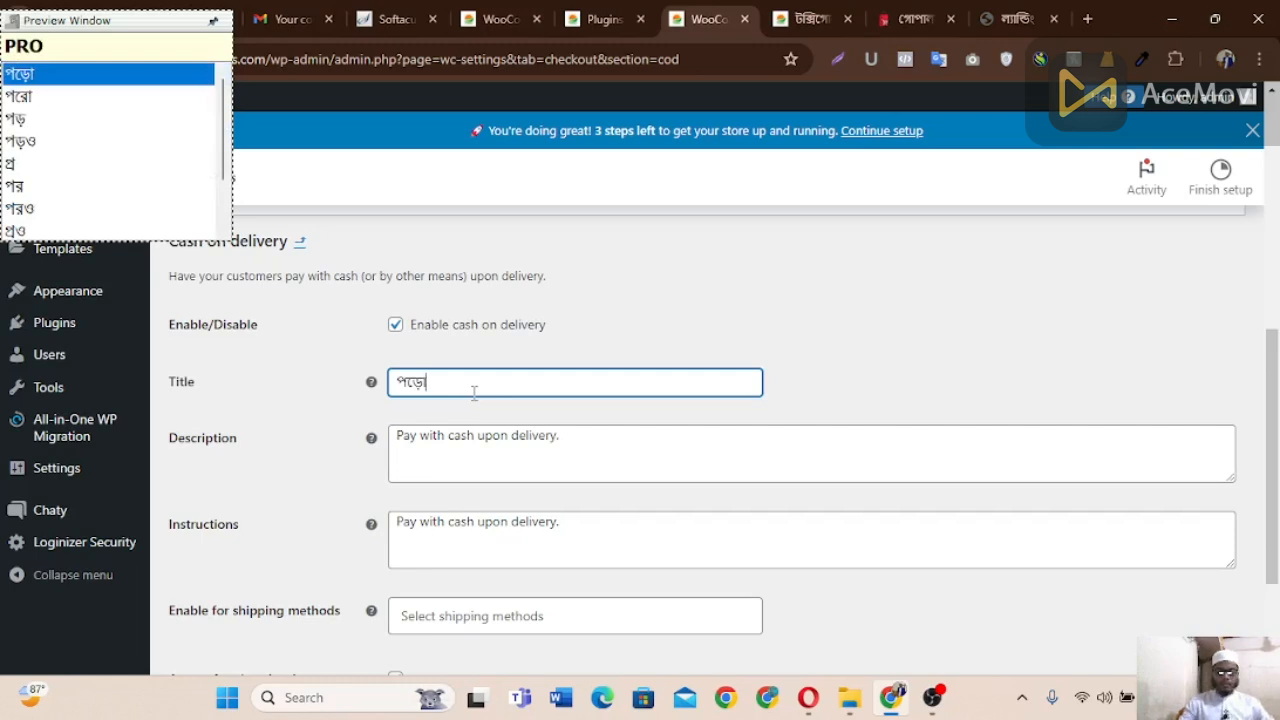
{"action": "key", "text": "BackSpace"}
{"action": "key", "text": "BackSpace"}
{"action": "key", "text": "BackSpace"}
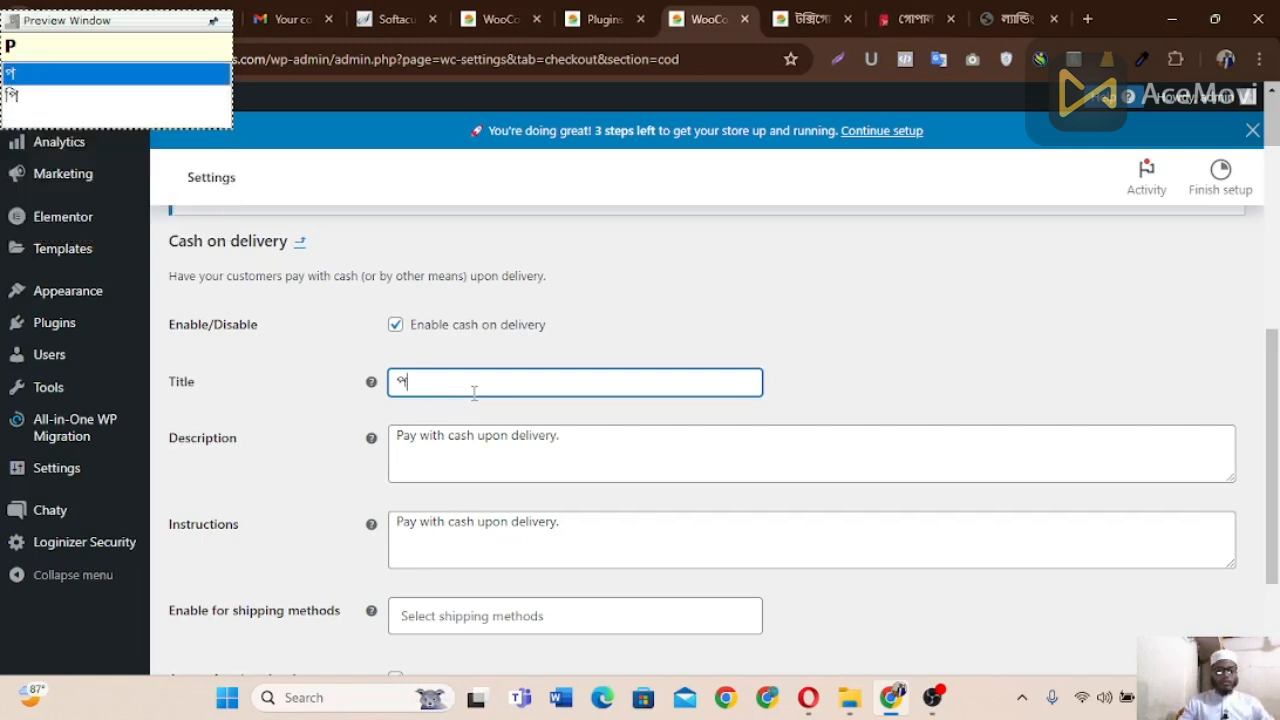
{"action": "type", "text": "kash"}
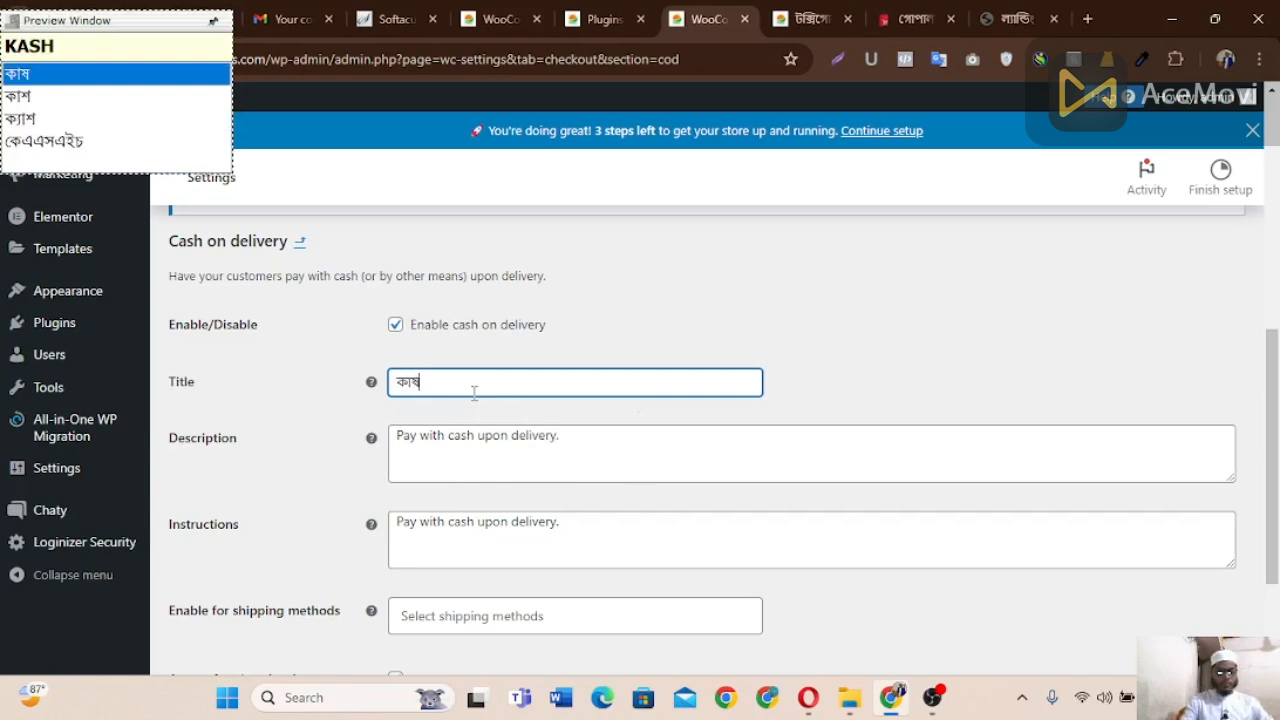
{"action": "key", "text": "Down"}
{"action": "type", "text": "on"}
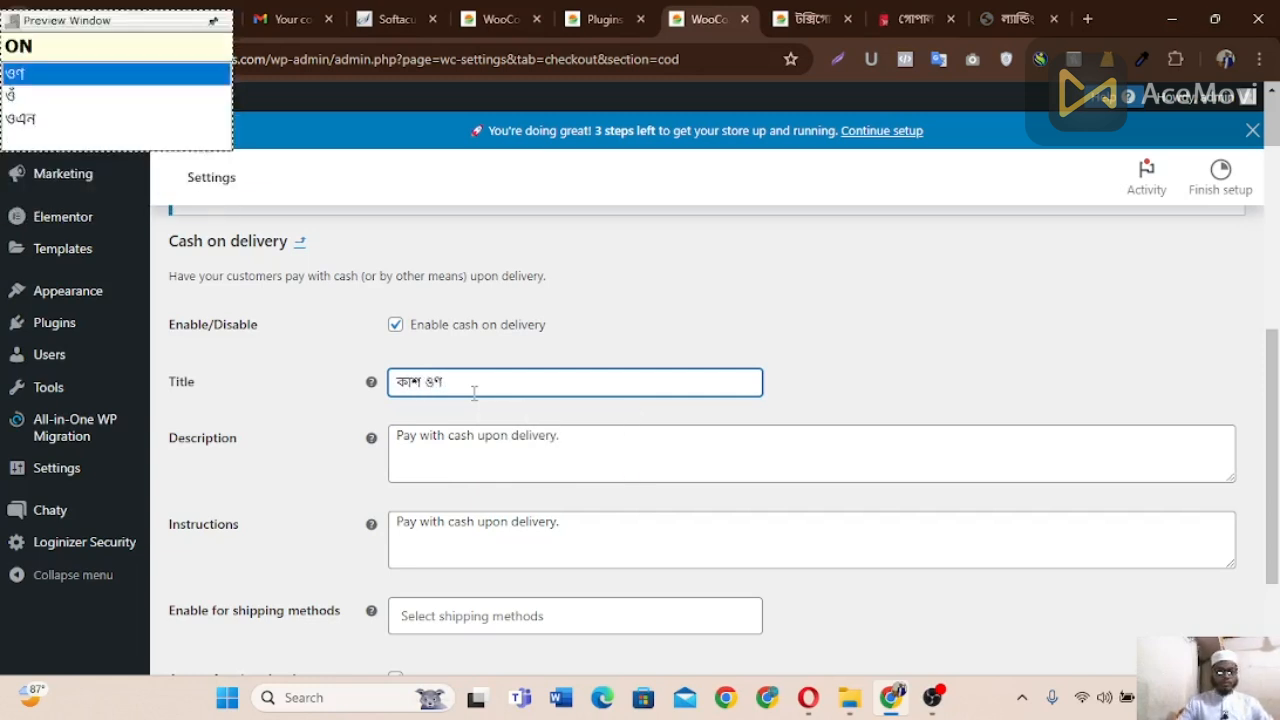
{"action": "key", "text": "BackSpace"}
{"action": "key", "text": "BackSpace"}
{"action": "key", "text": "BackSpace"}
{"action": "type", "text": "ao"}
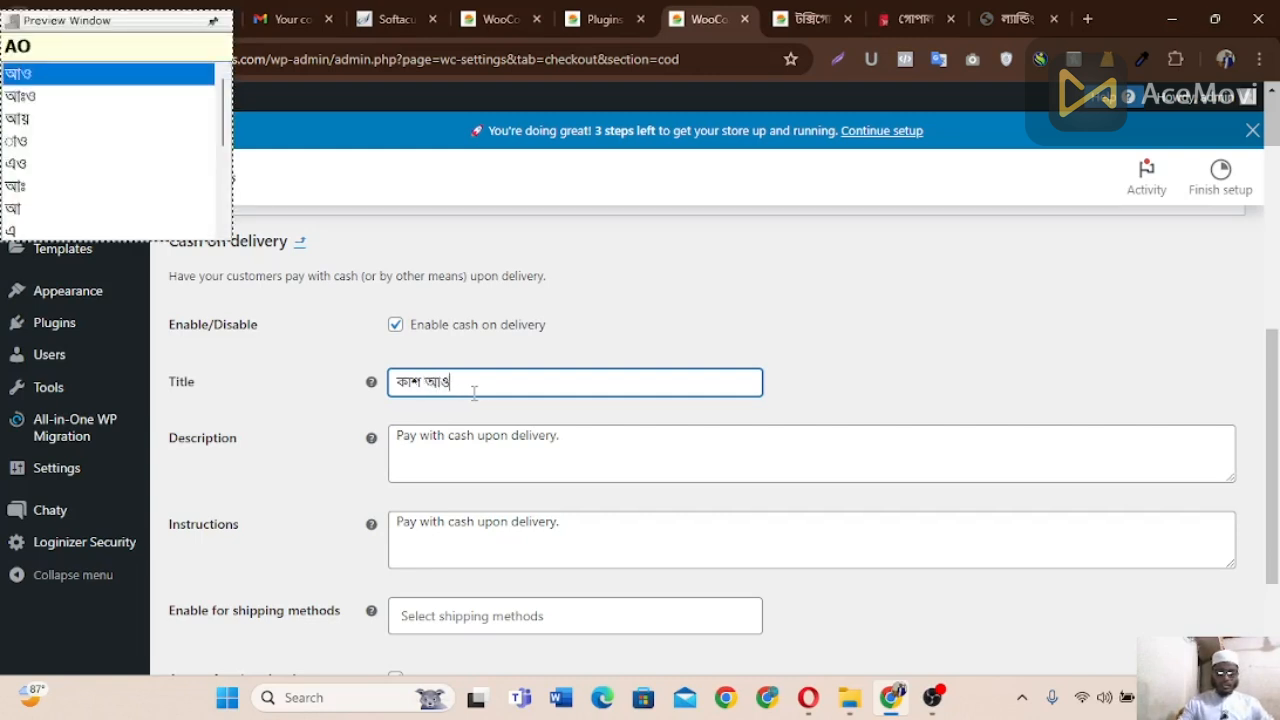
{"action": "type", "text": "n"}
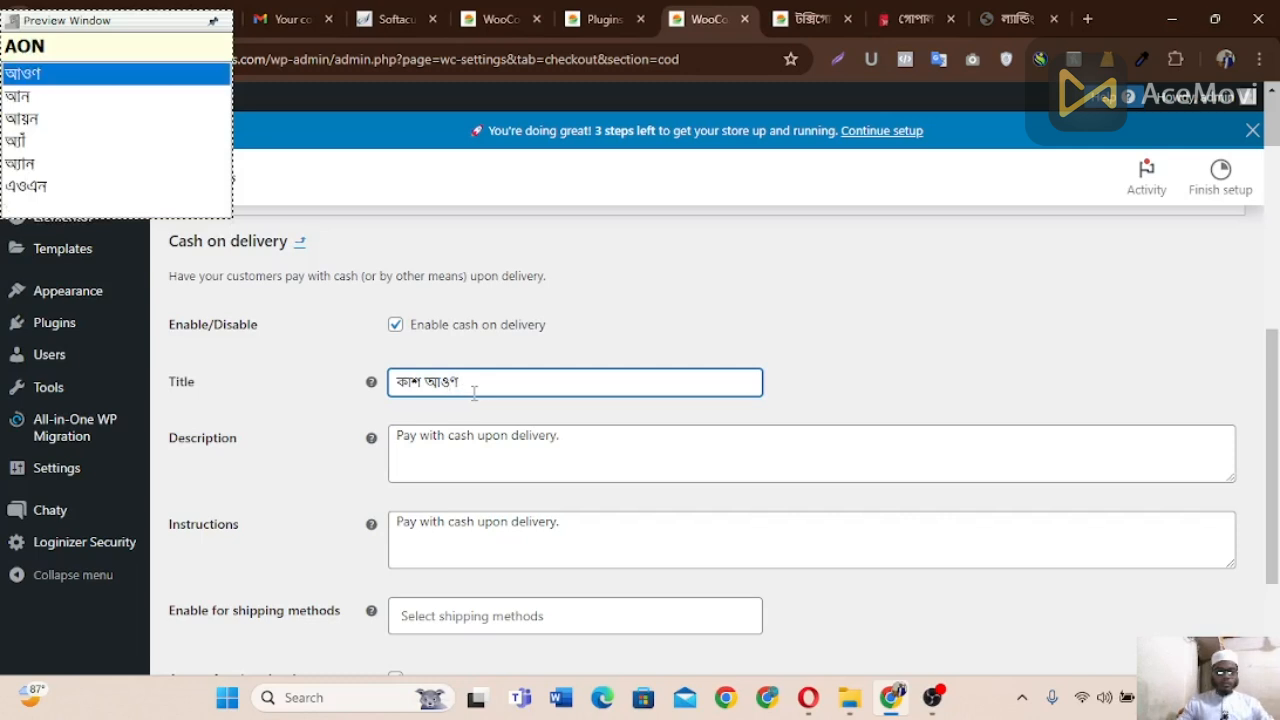
{"action": "key", "text": "BackSpace"}
{"action": "key", "text": "BackSpace"}
{"action": "key", "text": "BackSpace"}
{"action": "key", "text": "BackSpace"}
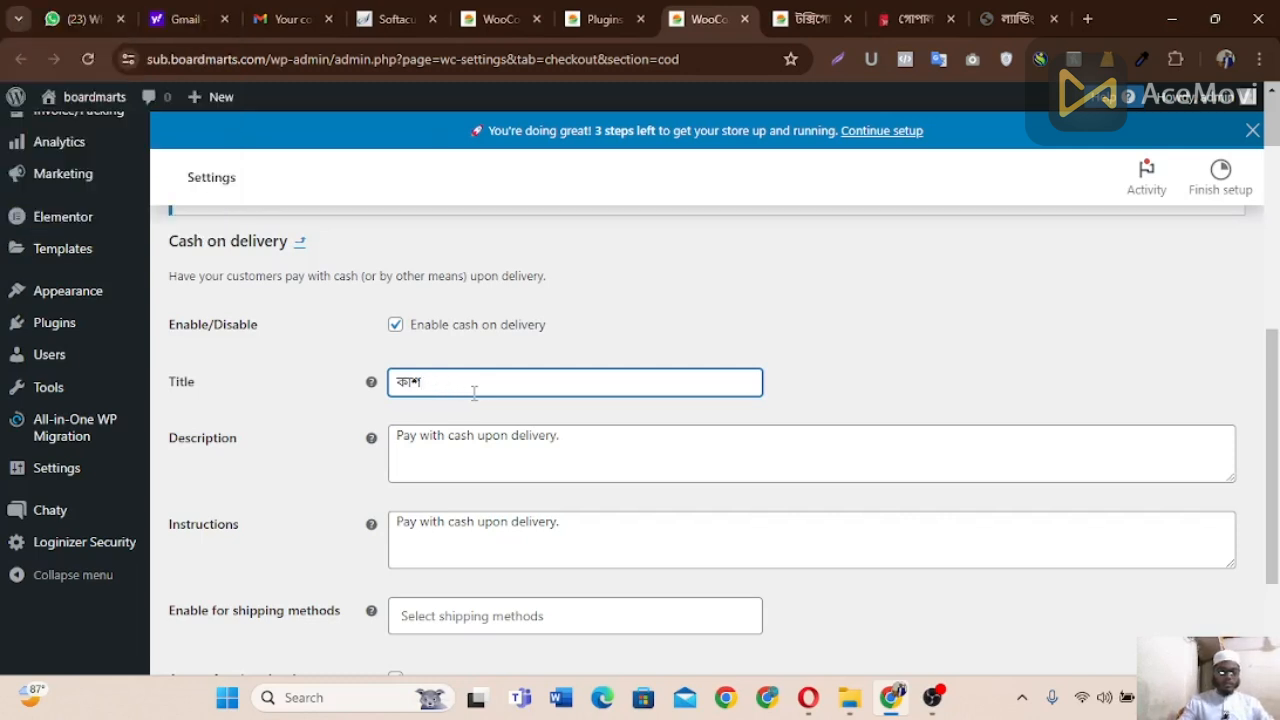
{"action": "type", "text": "on"}
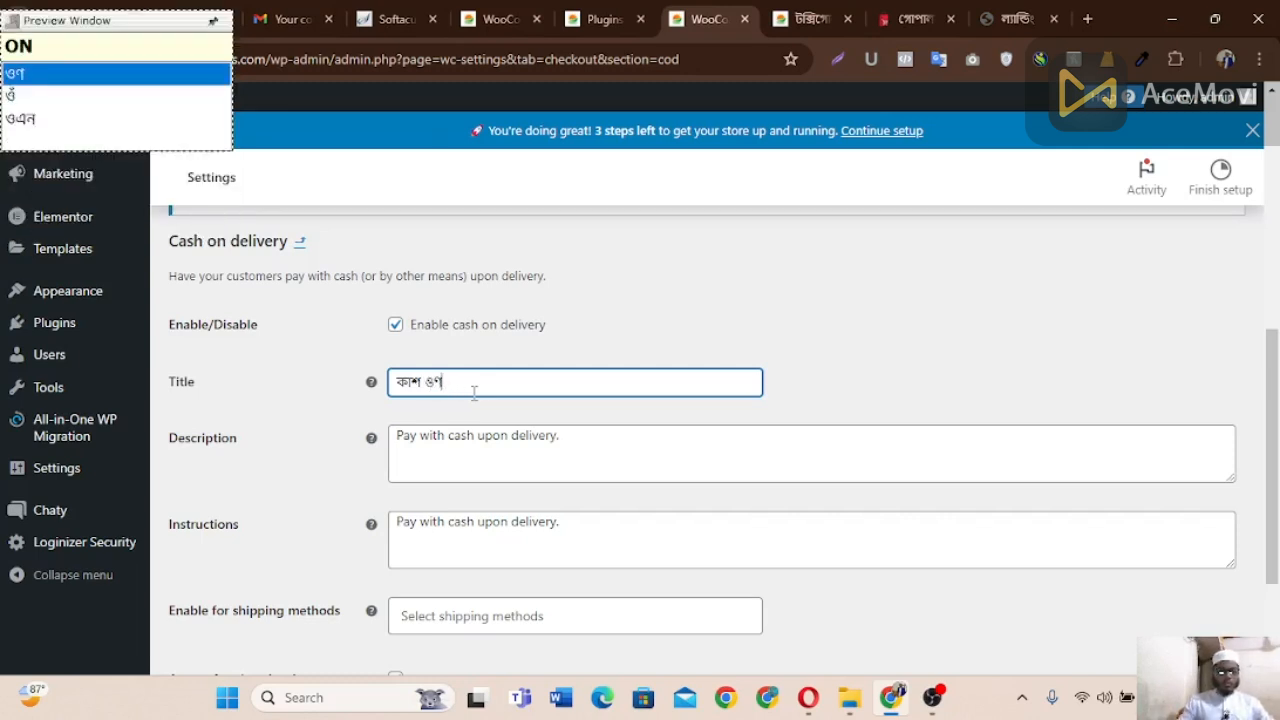
{"action": "key", "text": "BackSpace"}
{"action": "key", "text": "BackSpace"}
{"action": "key", "text": "BackSpace"}
{"action": "key", "text": "BackSpace"}
{"action": "key", "text": "BackSpace"}
{"action": "key", "text": "BackSpace"}
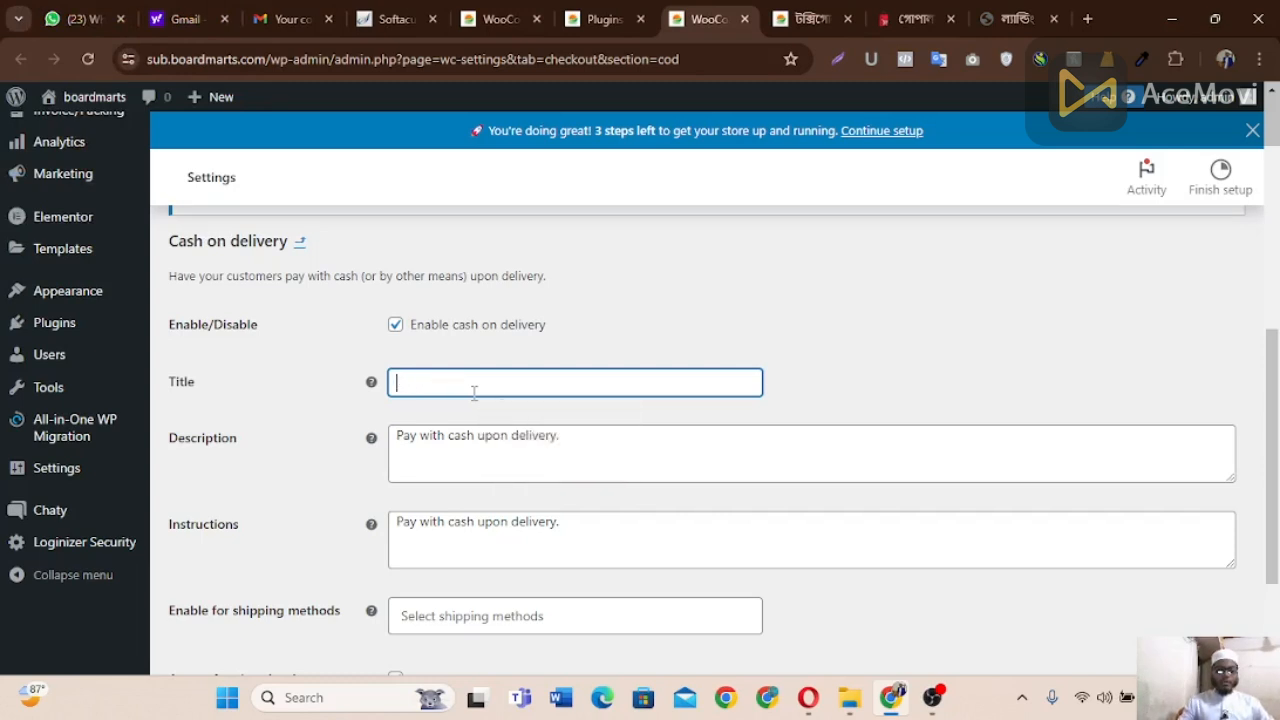
{"action": "type", "text": "ka"}
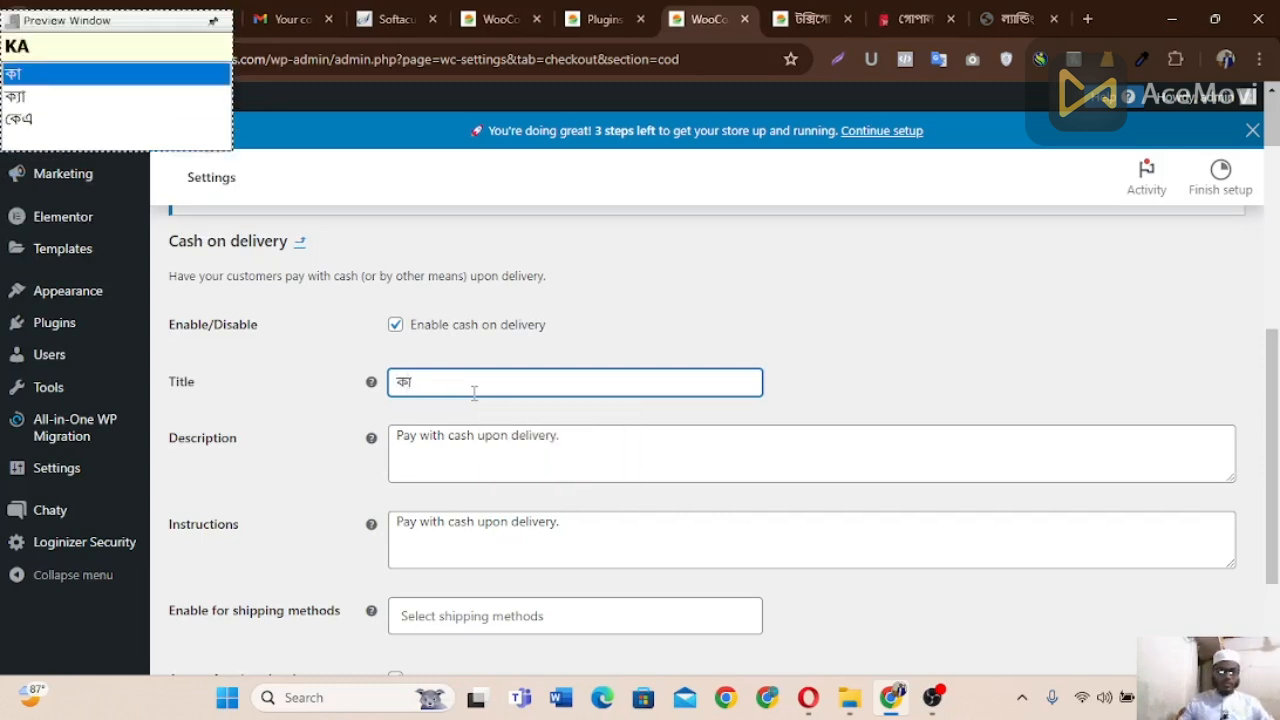
{"action": "type", "text": "sh"}
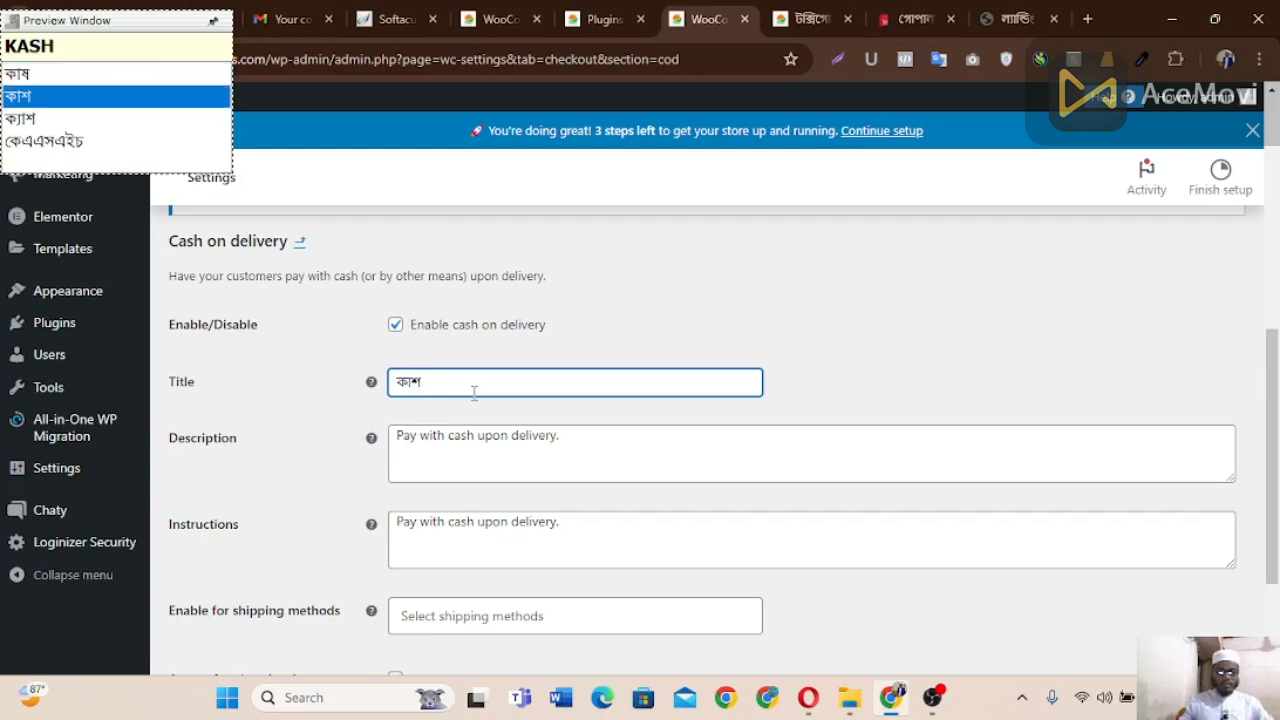
{"action": "key", "text": "BackSpace"}
{"action": "key", "text": "BackSpace"}
{"action": "key", "text": "BackSpace"}
{"action": "key", "text": "BackSpace"}
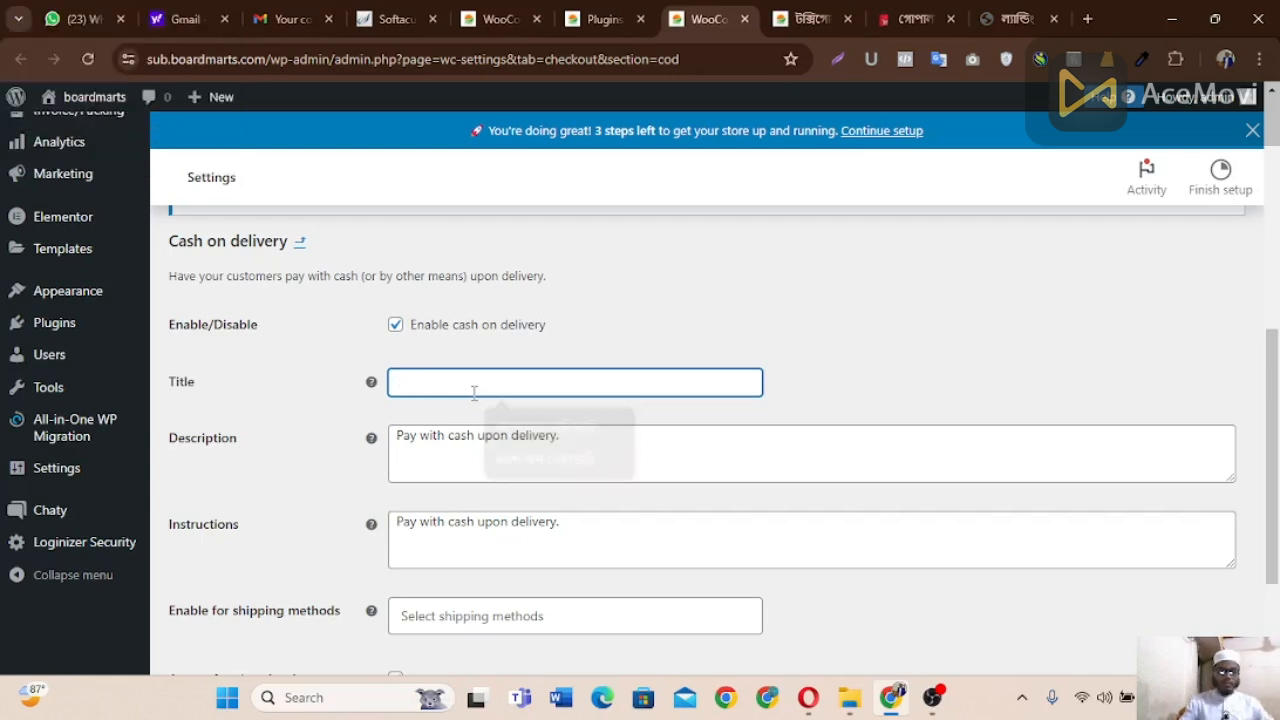
Step: Set the Cash on delivery title to the suggested ক্যাশ অন ডেলিভারি and save the changes
{"action": "type", "text": "k"}
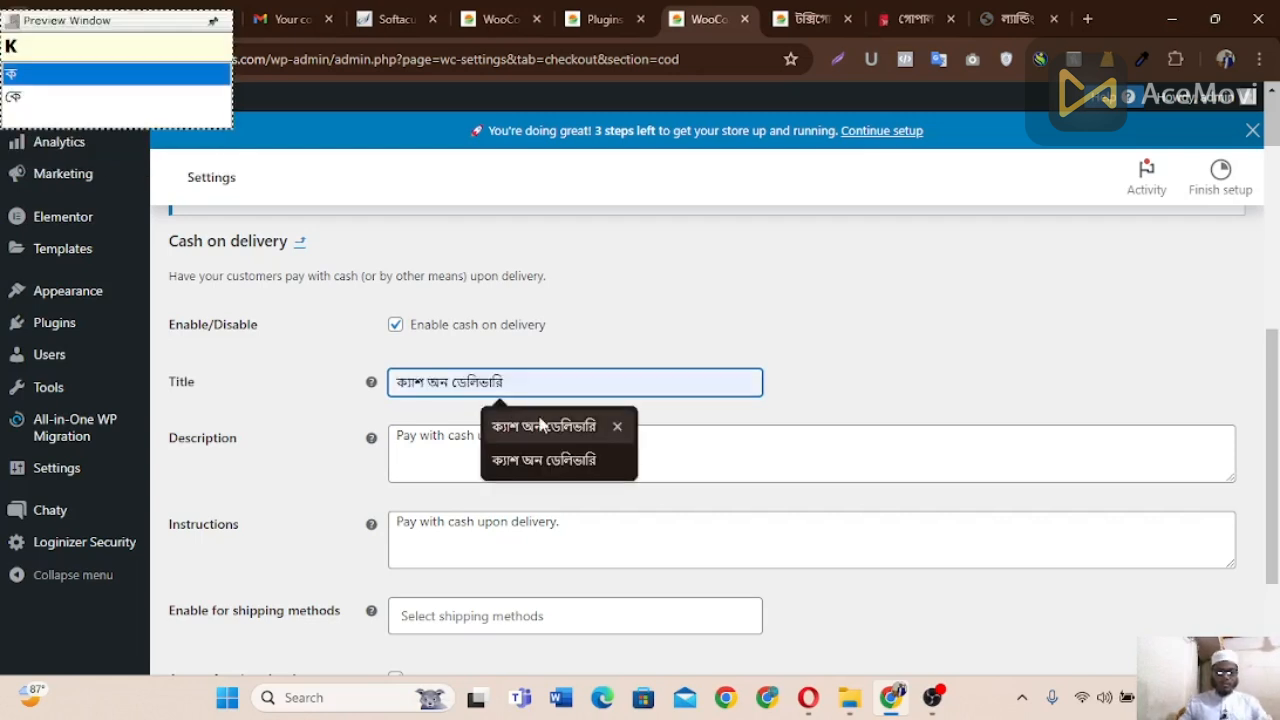
{"action": "left_click", "coordinate": [540, 422]}
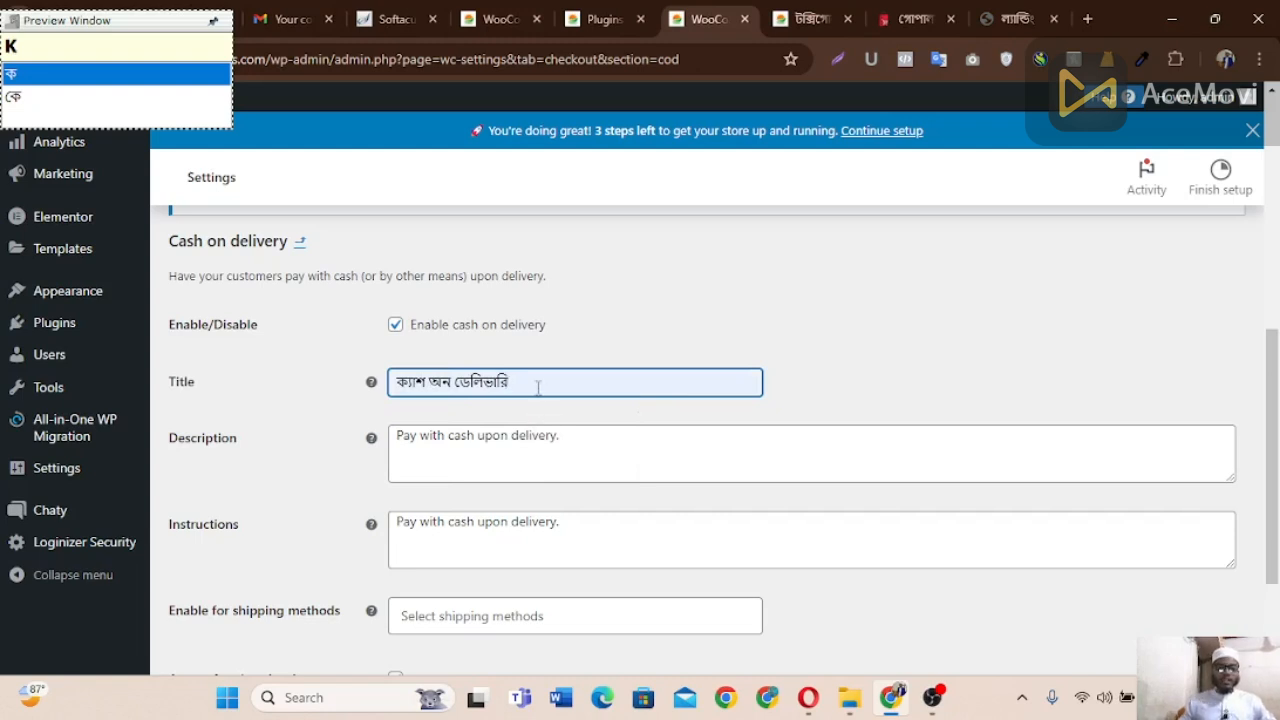
{"action": "left_click", "coordinate": [534, 383]}
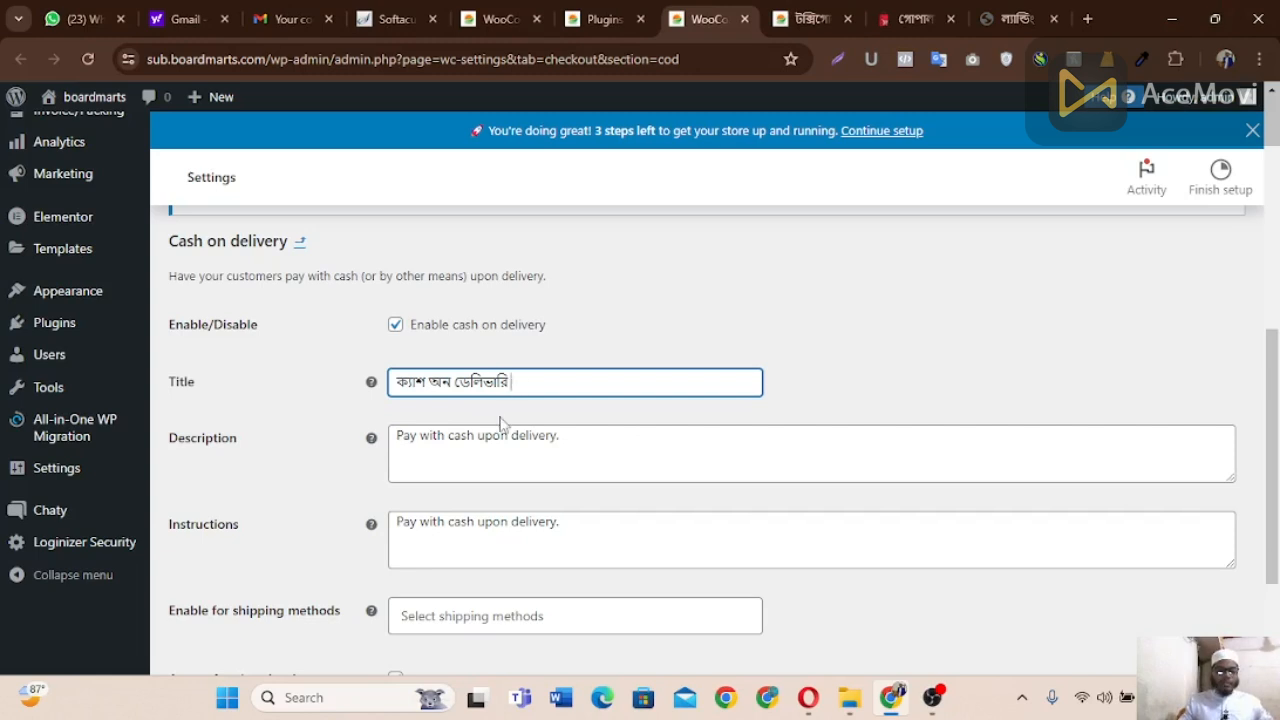
{"action": "scroll", "coordinate": [505, 430], "scroll_direction": "down", "scroll_amount": 1}
{"action": "left_click", "coordinate": [232, 658]}
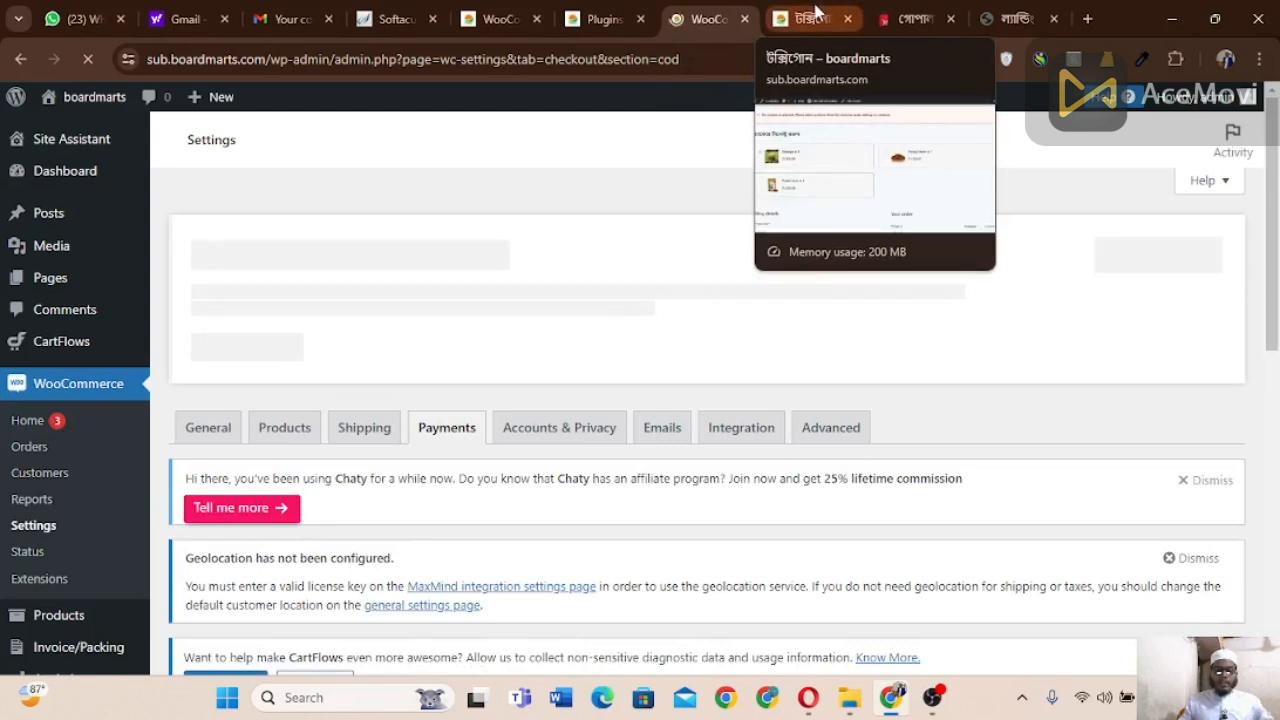
Step: Switch to the toxicone checkout page and examine the payment section below the order total
{"action": "left_click", "coordinate": [816, 12]}
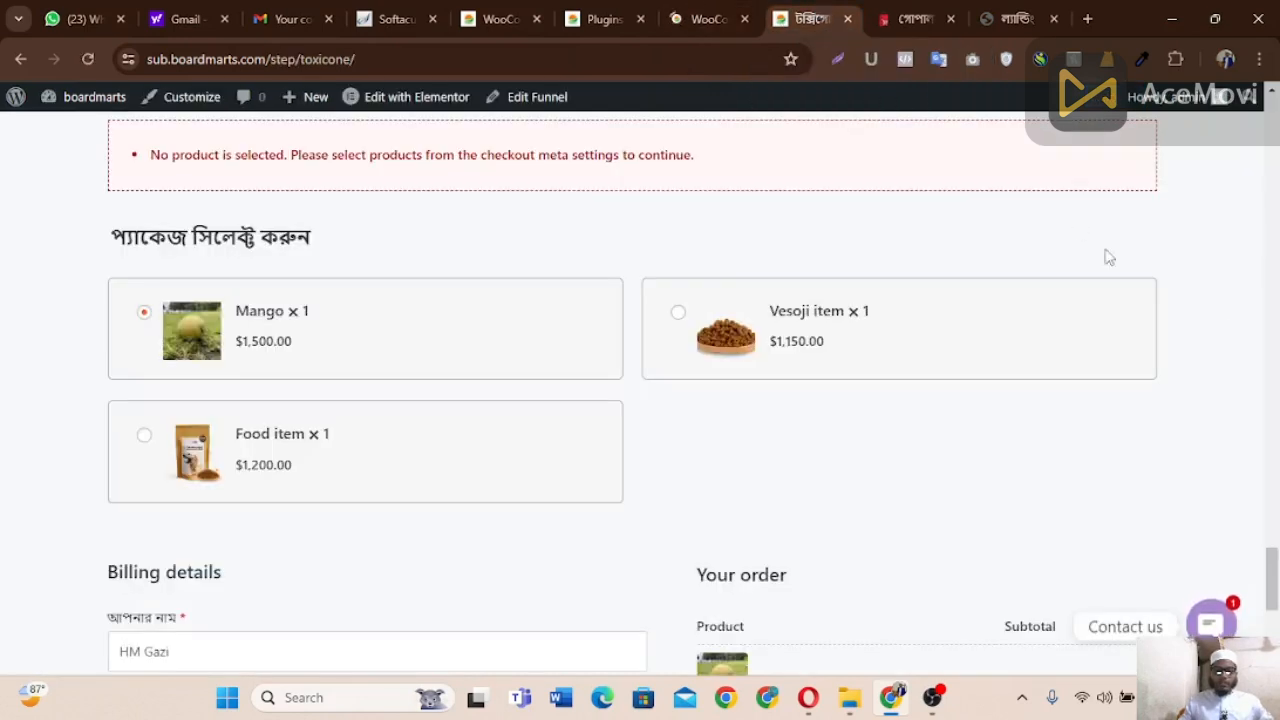
{"action": "scroll", "coordinate": [1109, 257], "scroll_direction": "down", "scroll_amount": 5}
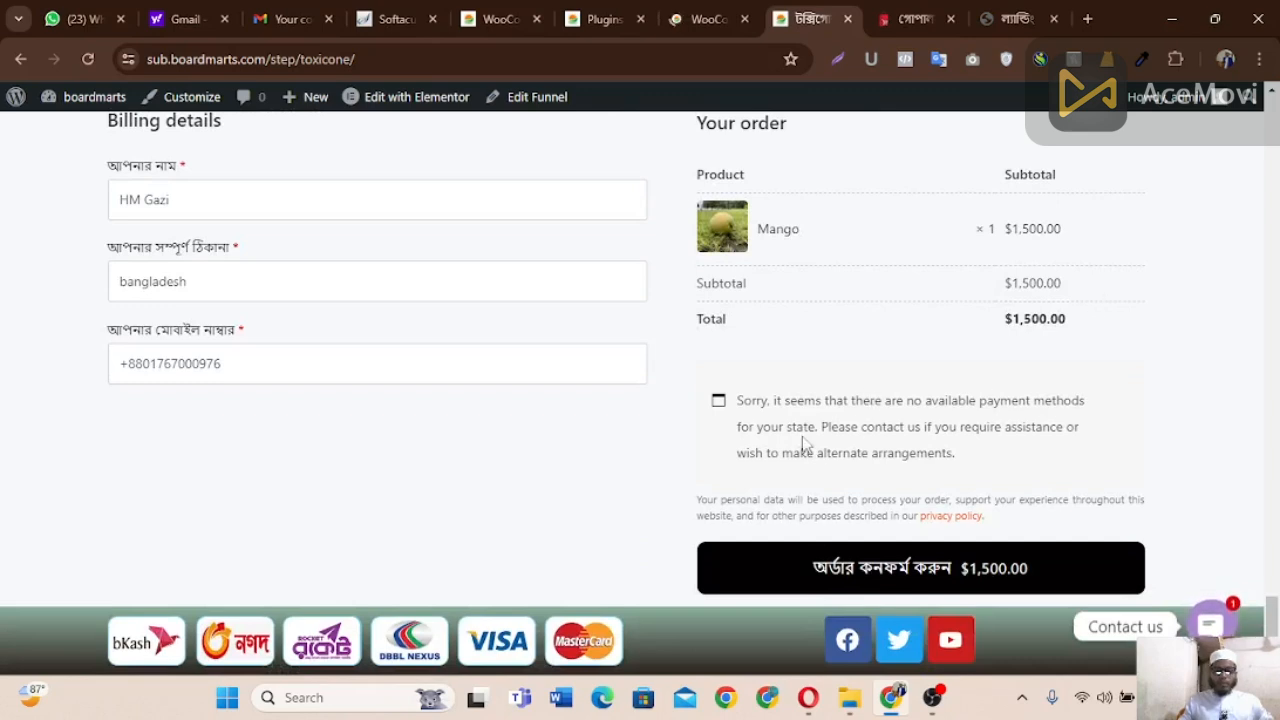
{"action": "left_click_drag", "start_coordinate": [746, 400], "coordinate": [942, 452]}
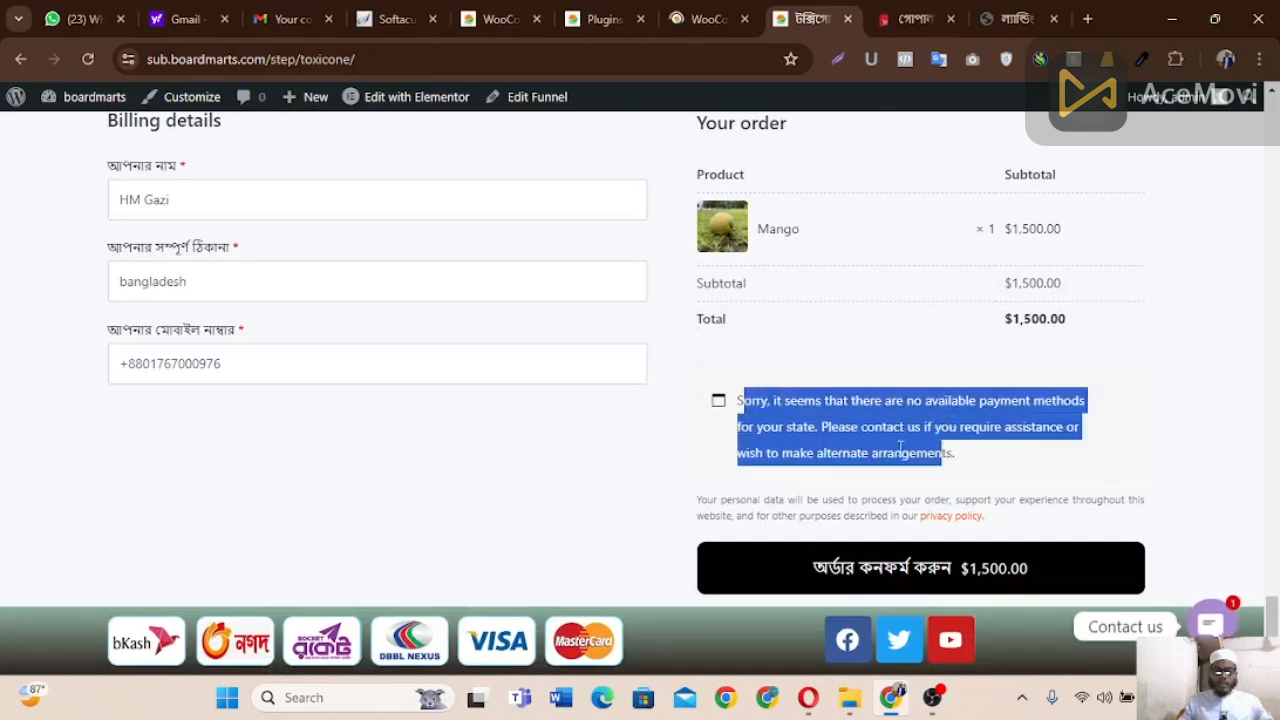
{"action": "left_click", "coordinate": [853, 452]}
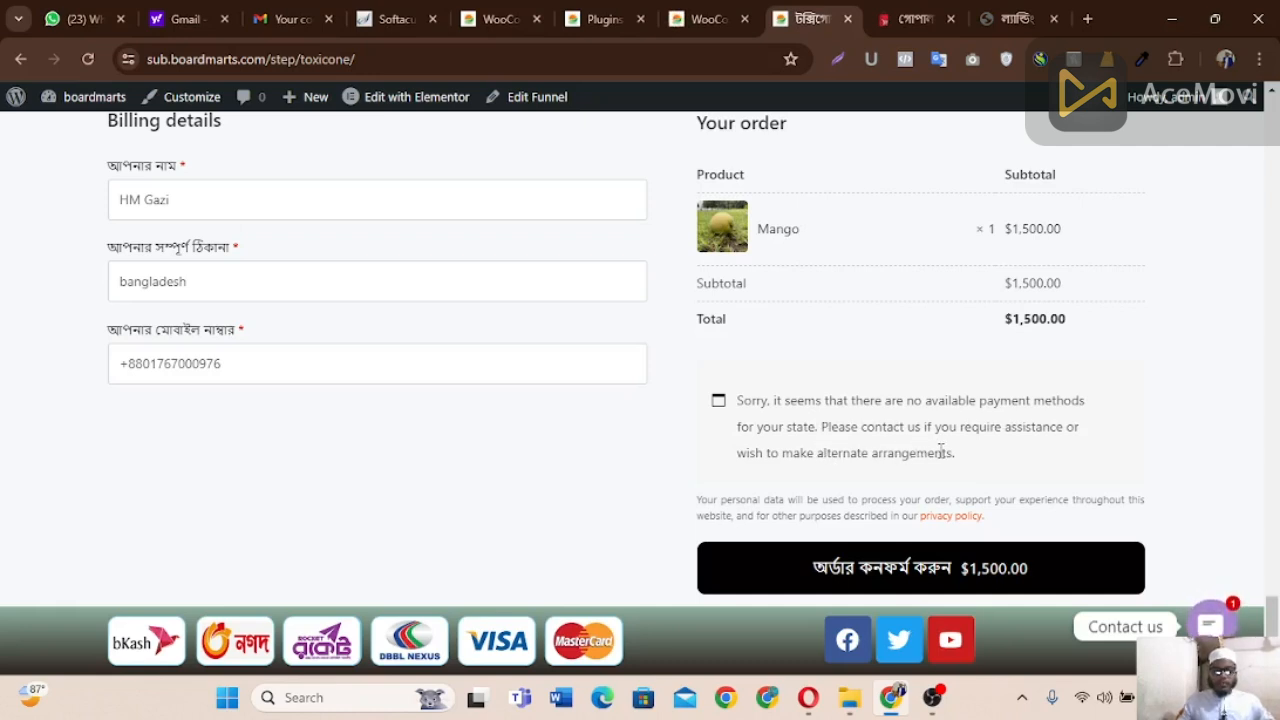
{"action": "left_click_drag", "start_coordinate": [990, 455], "coordinate": [743, 397]}
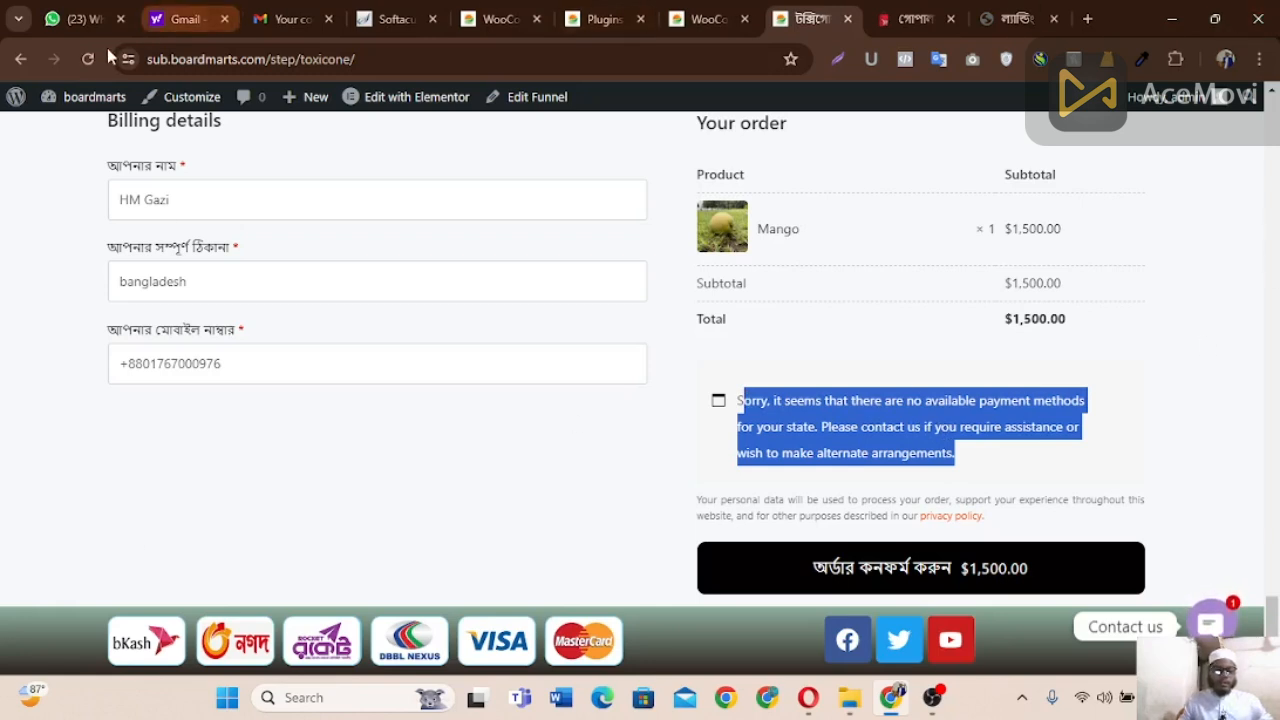
Step: Reload the checkout page and check the payment options, including the Cash on delivery title and description
{"action": "left_click", "coordinate": [81, 63]}
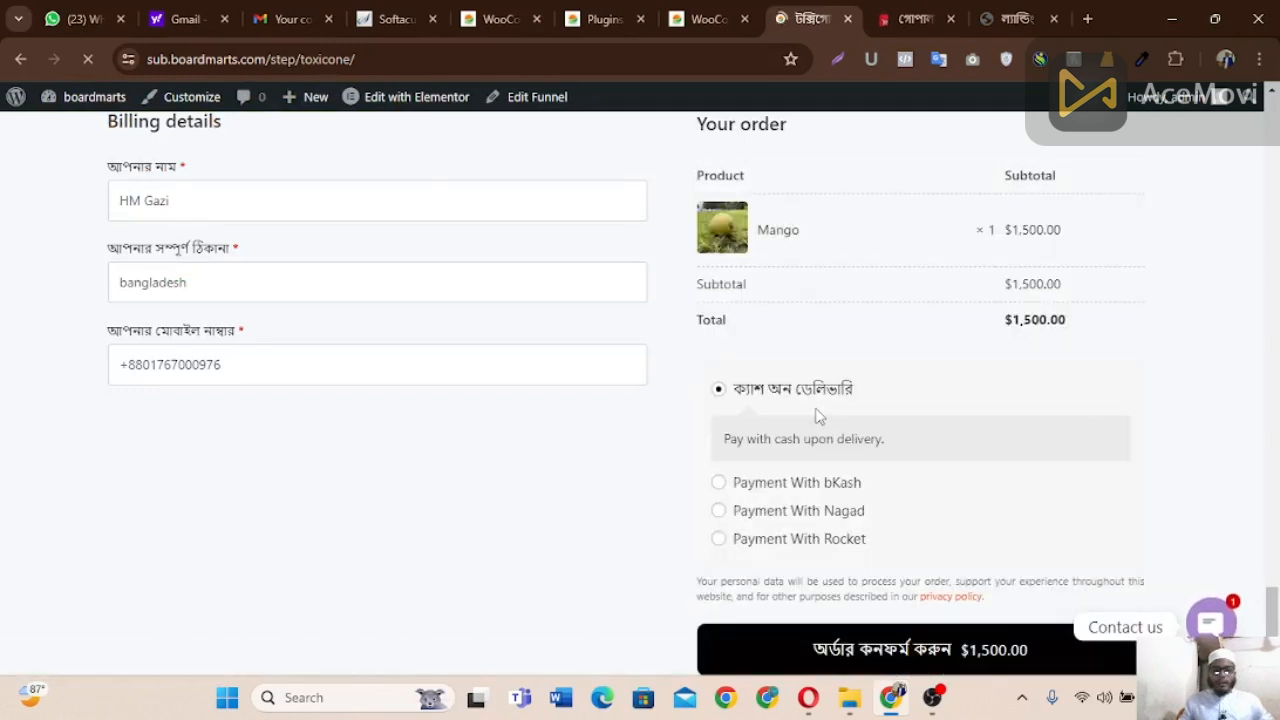
{"action": "scroll", "coordinate": [776, 447], "scroll_direction": "down", "scroll_amount": 1}
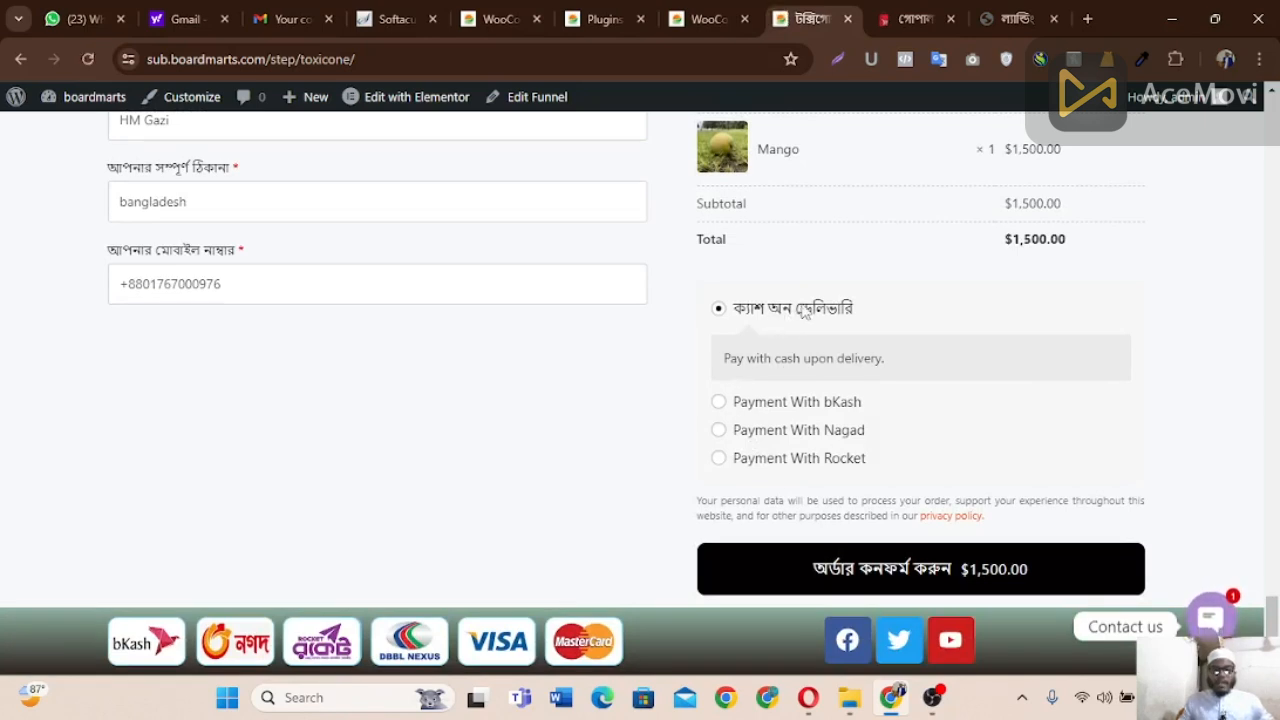
{"action": "left_click_drag", "start_coordinate": [868, 309], "coordinate": [737, 316]}
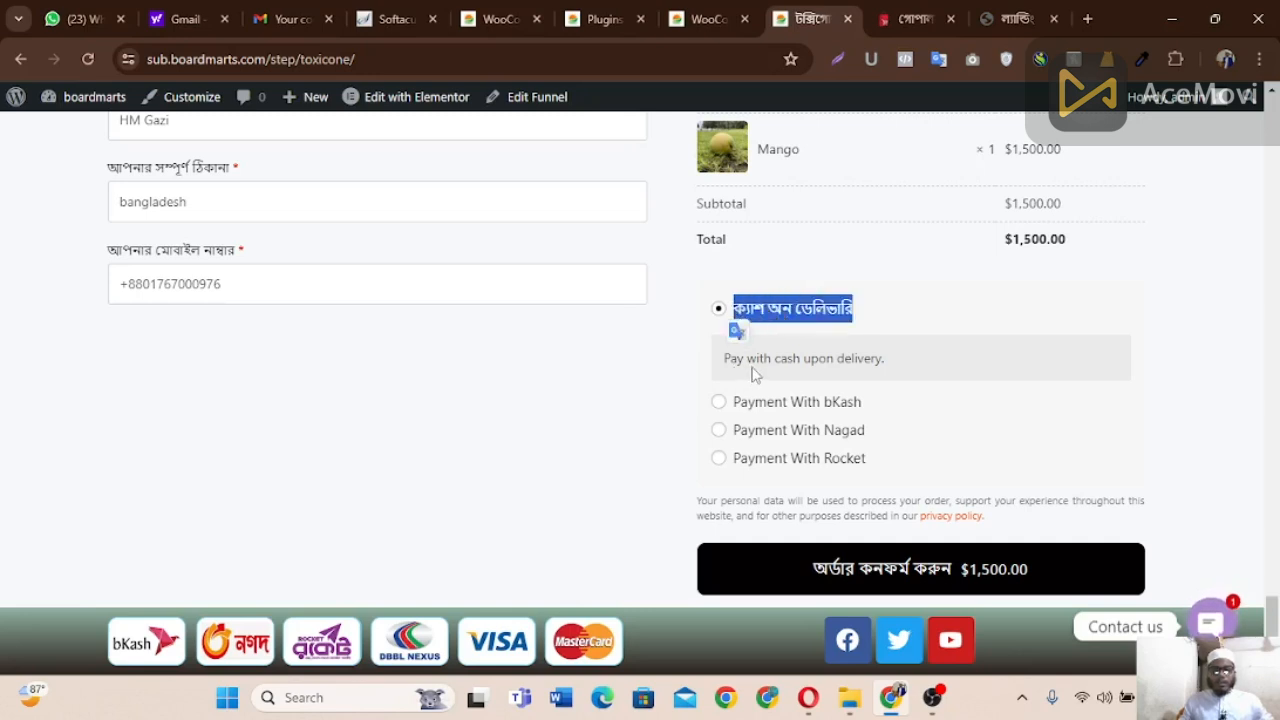
{"action": "mouse_move", "coordinate": [886, 360]}
{"action": "left_mouse_down"}
{"action": "mouse_move", "coordinate": [735, 360]}
{"action": "mouse_move", "coordinate": [890, 367]}
{"action": "left_mouse_up"}
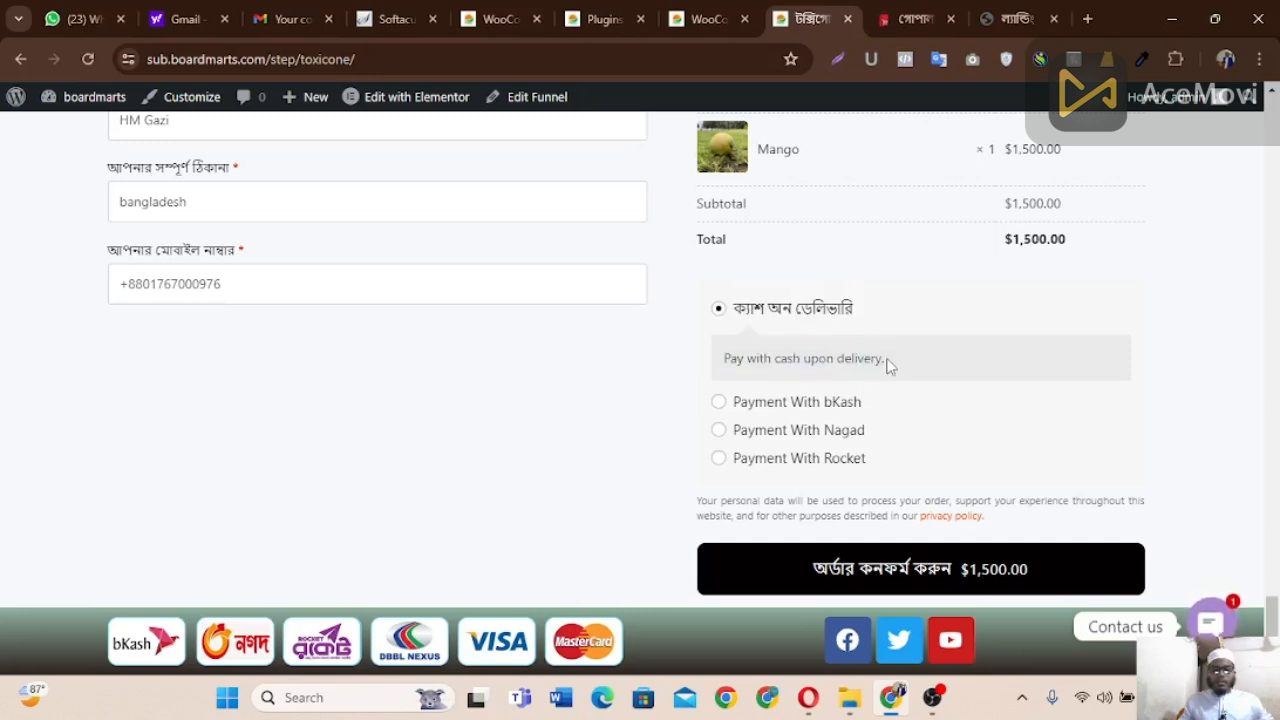
Step: Back in the Cash on delivery settings, replace the description with the copied title text ক্যাশ অন ডেলিভারি and save the changes
{"action": "left_click", "coordinate": [722, 14]}
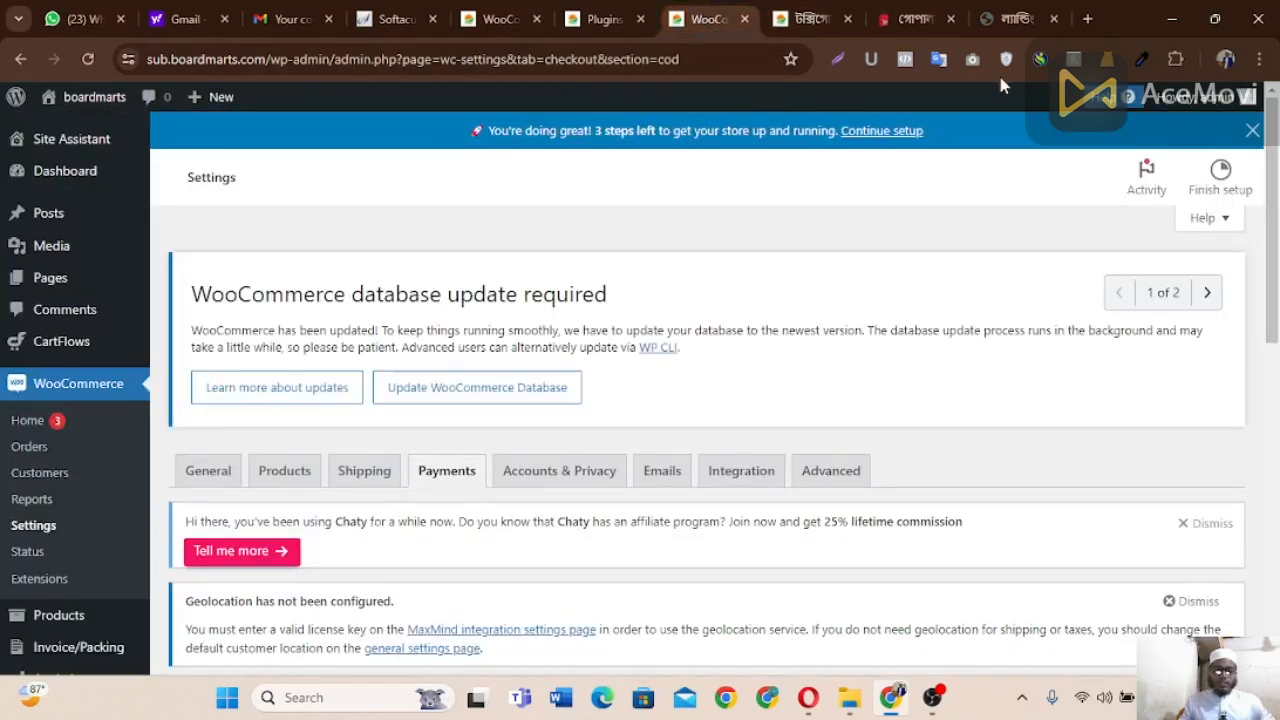
{"action": "left_click", "coordinate": [806, 18]}
{"action": "left_click", "coordinate": [740, 16]}
{"action": "left_click_drag", "start_coordinate": [1278, 235], "coordinate": [1278, 468]}
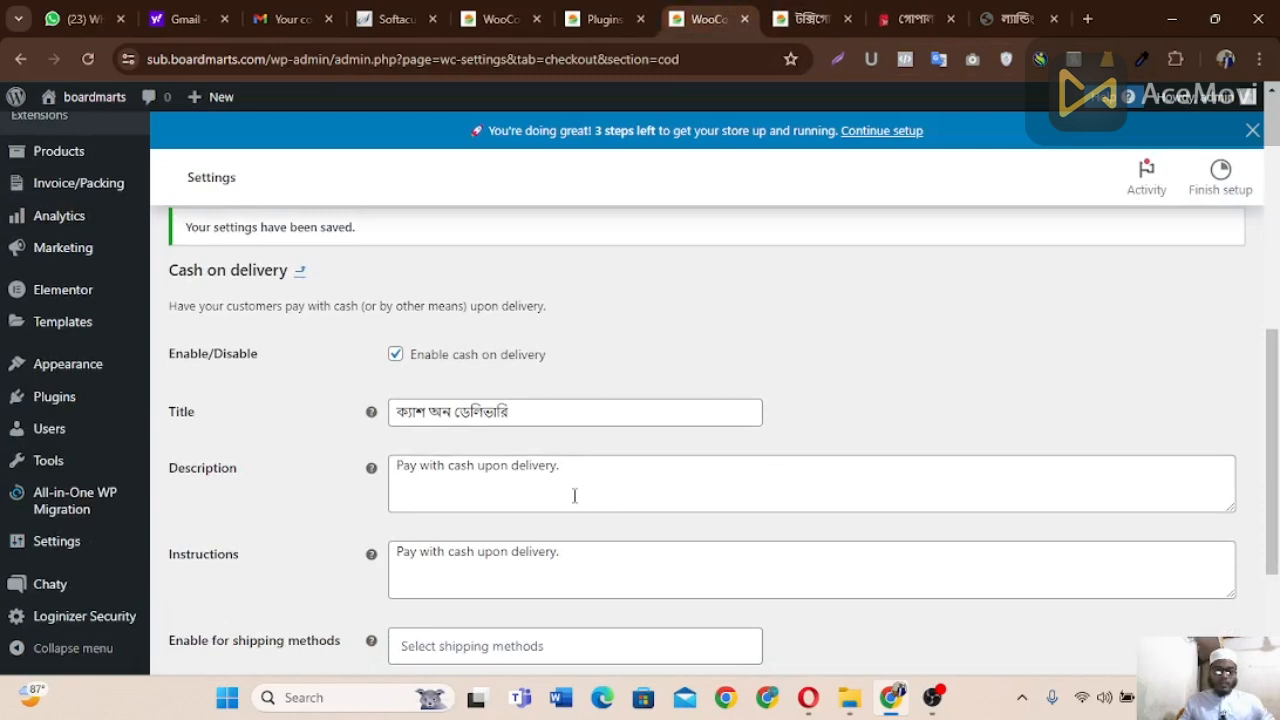
{"action": "scroll", "coordinate": [575, 495], "scroll_direction": "down", "scroll_amount": 1}
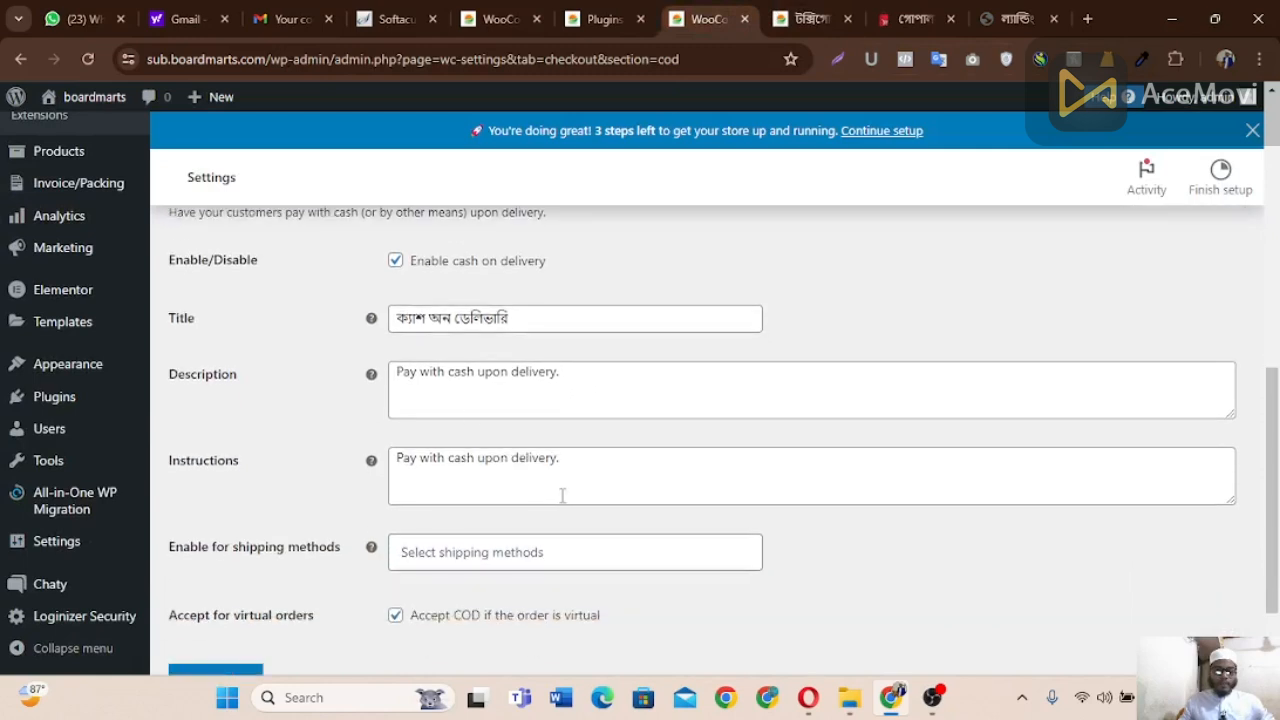
{"action": "left_click", "coordinate": [452, 328]}
{"action": "key", "text": "ctrl+a"}
{"action": "key", "text": "ctrl+c"}
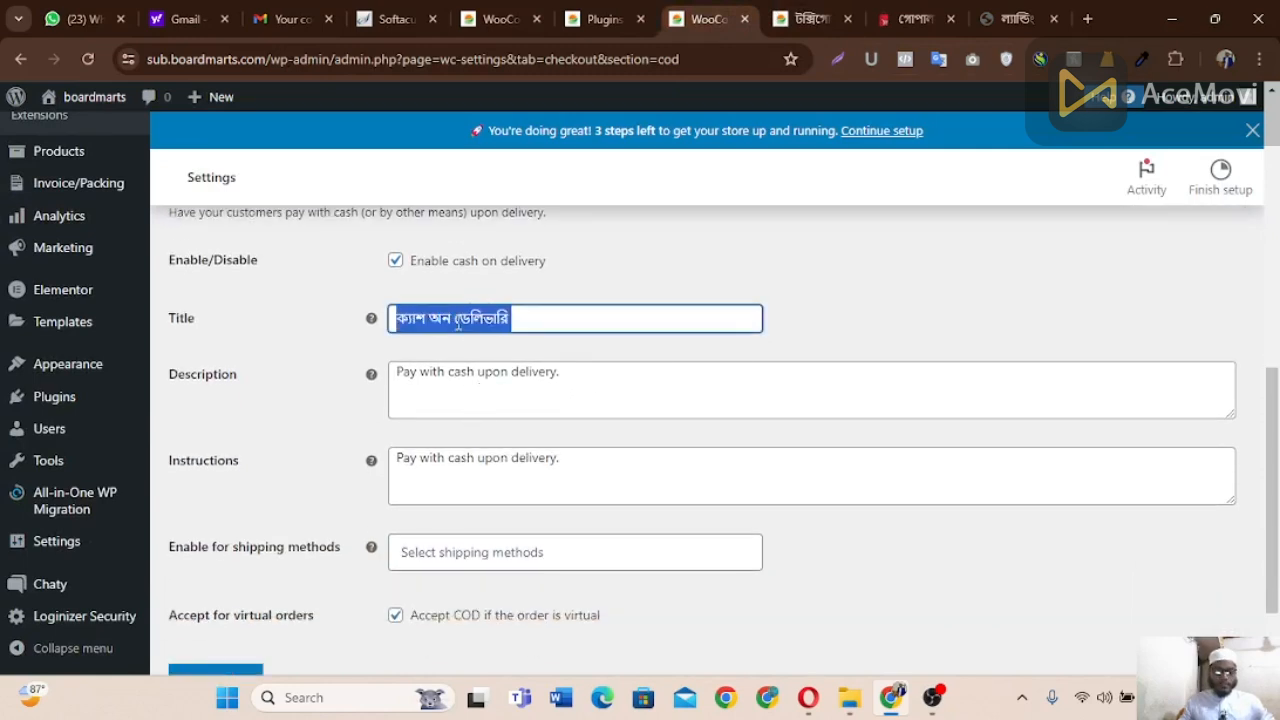
{"action": "left_click", "coordinate": [508, 372]}
{"action": "key", "text": "ctrl+a"}
{"action": "key", "text": "ctrl+v"}
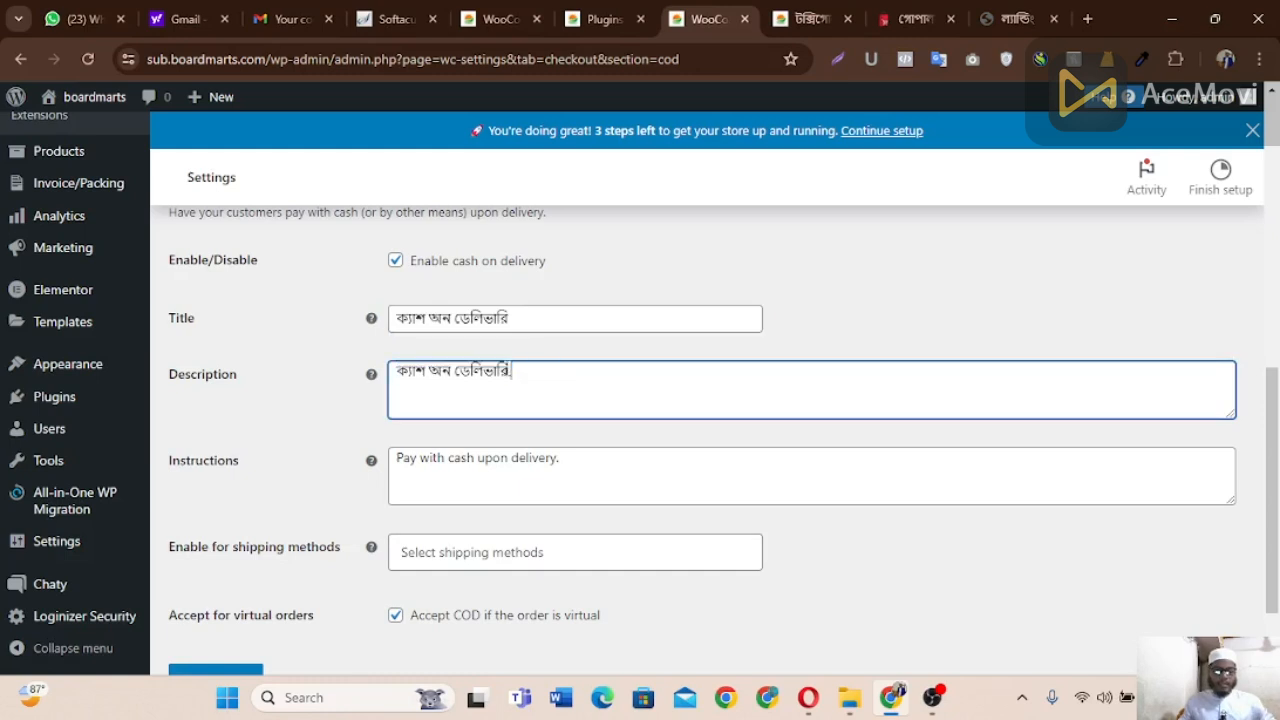
{"action": "left_click_drag", "start_coordinate": [549, 362], "coordinate": [398, 373]}
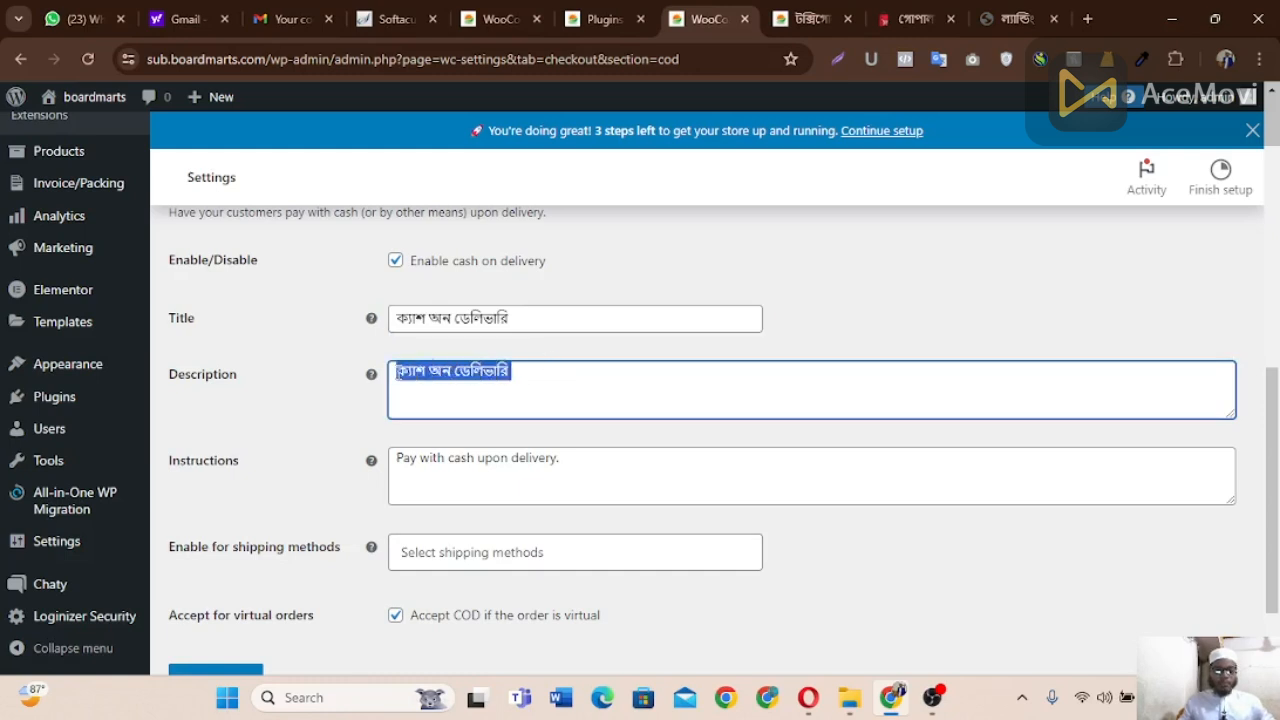
{"action": "scroll", "coordinate": [365, 447], "scroll_direction": "down", "scroll_amount": 1}
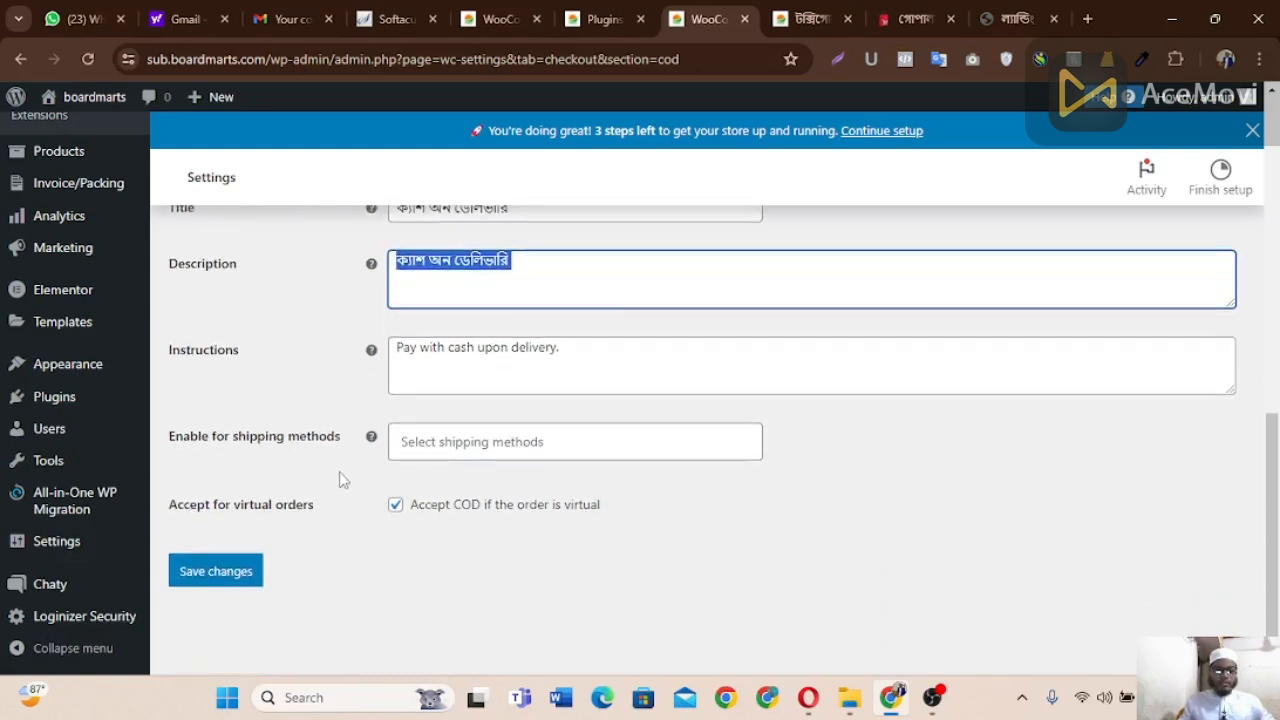
{"action": "left_click", "coordinate": [243, 577]}
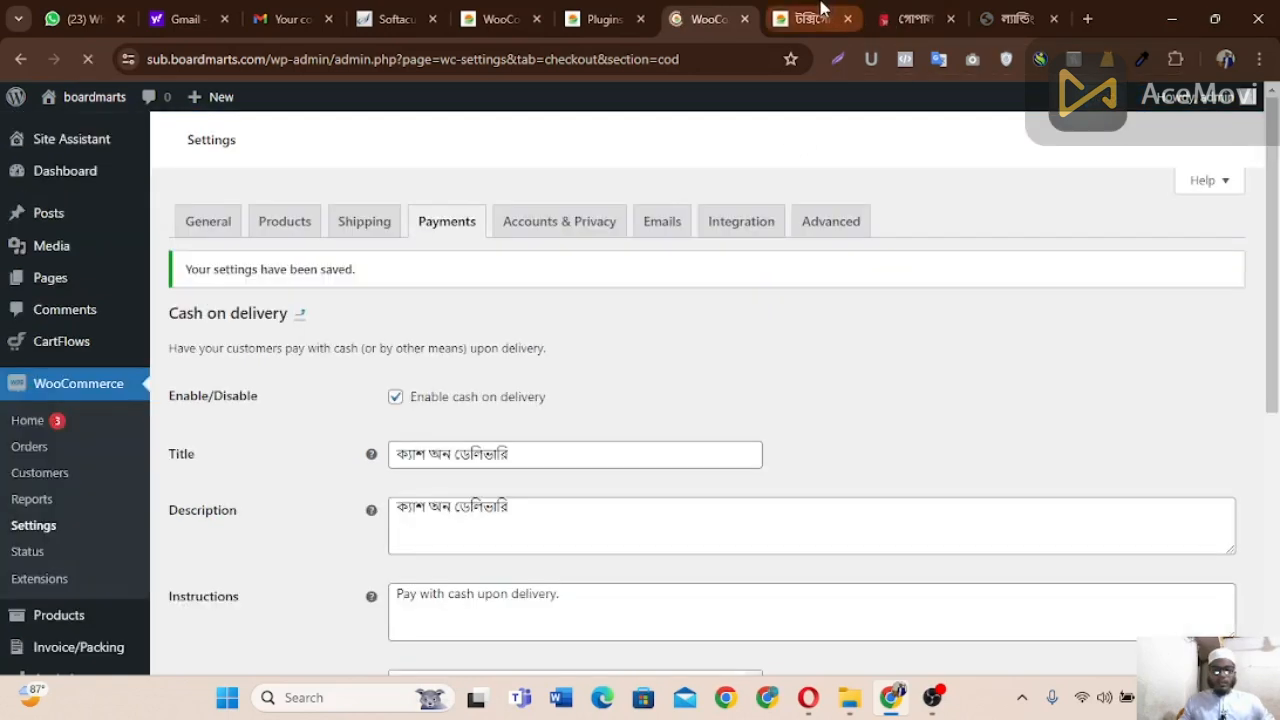
Step: Reload the toxicone checkout page and check the Cash on delivery title and description in the payment section
{"action": "left_click", "coordinate": [812, 18]}
{"action": "left_click", "coordinate": [90, 61]}
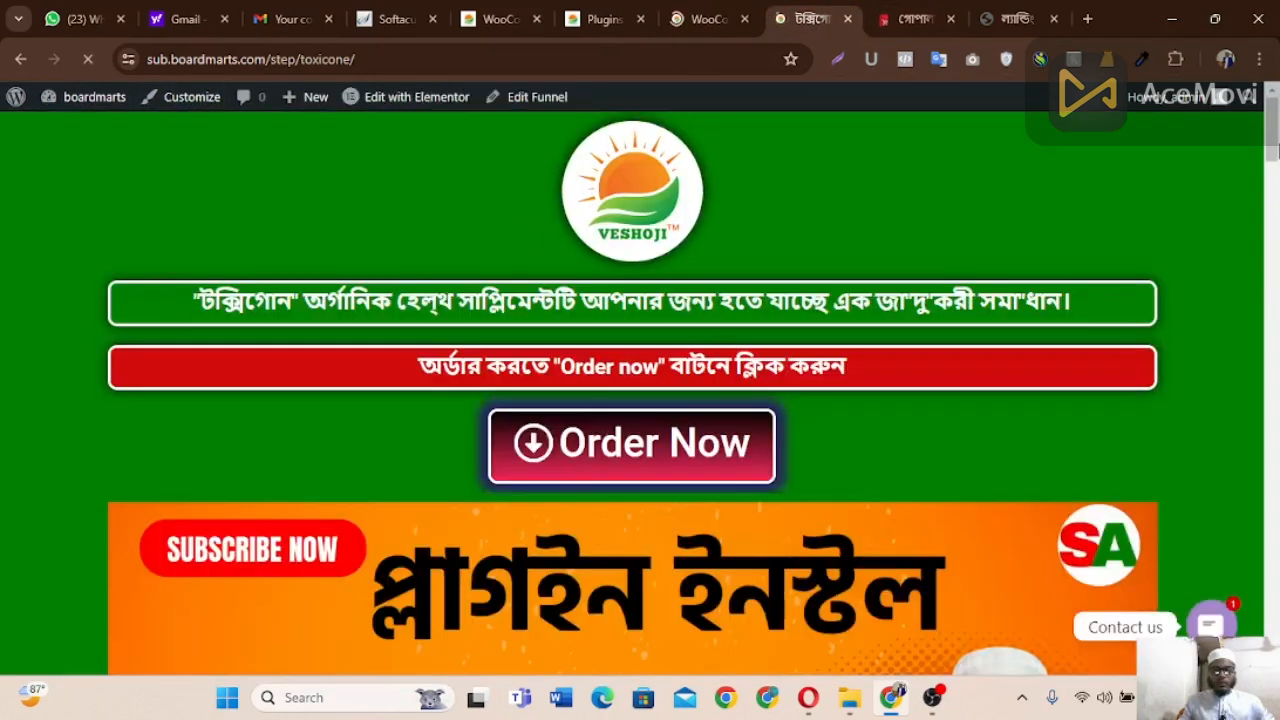
{"action": "left_click_drag", "start_coordinate": [1274, 138], "coordinate": [1278, 638]}
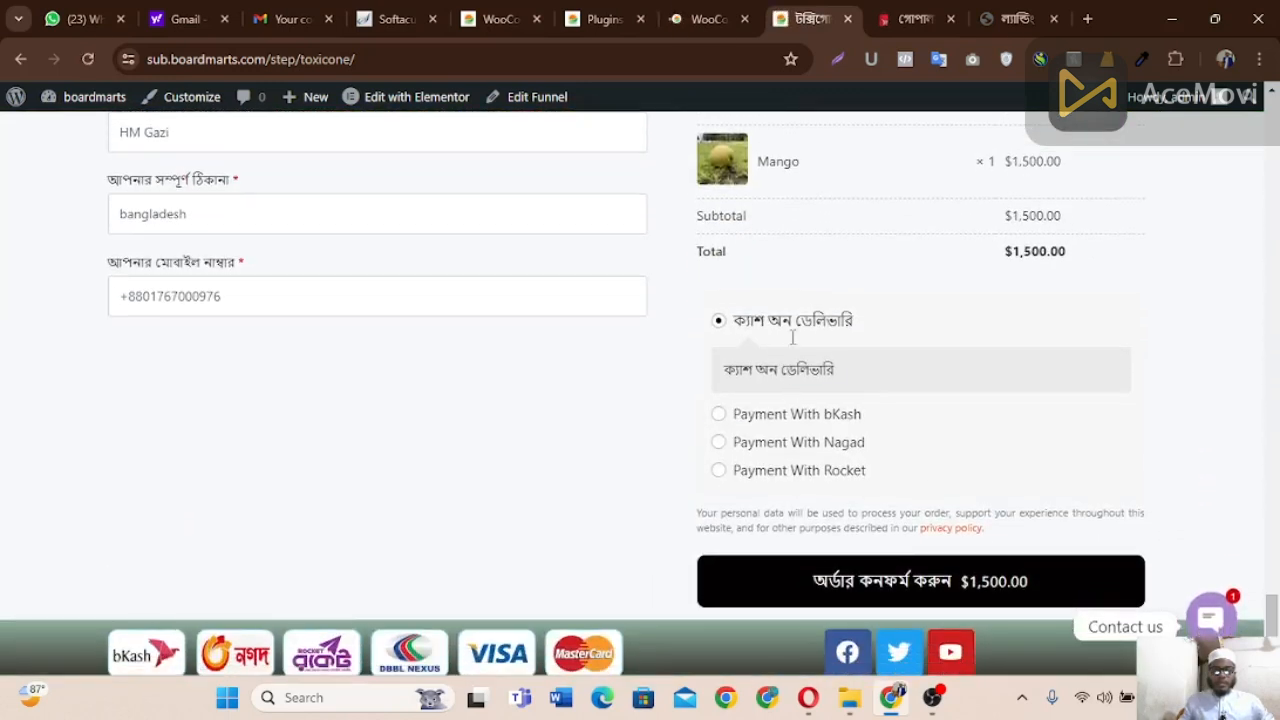
{"action": "double_click", "coordinate": [806, 370]}
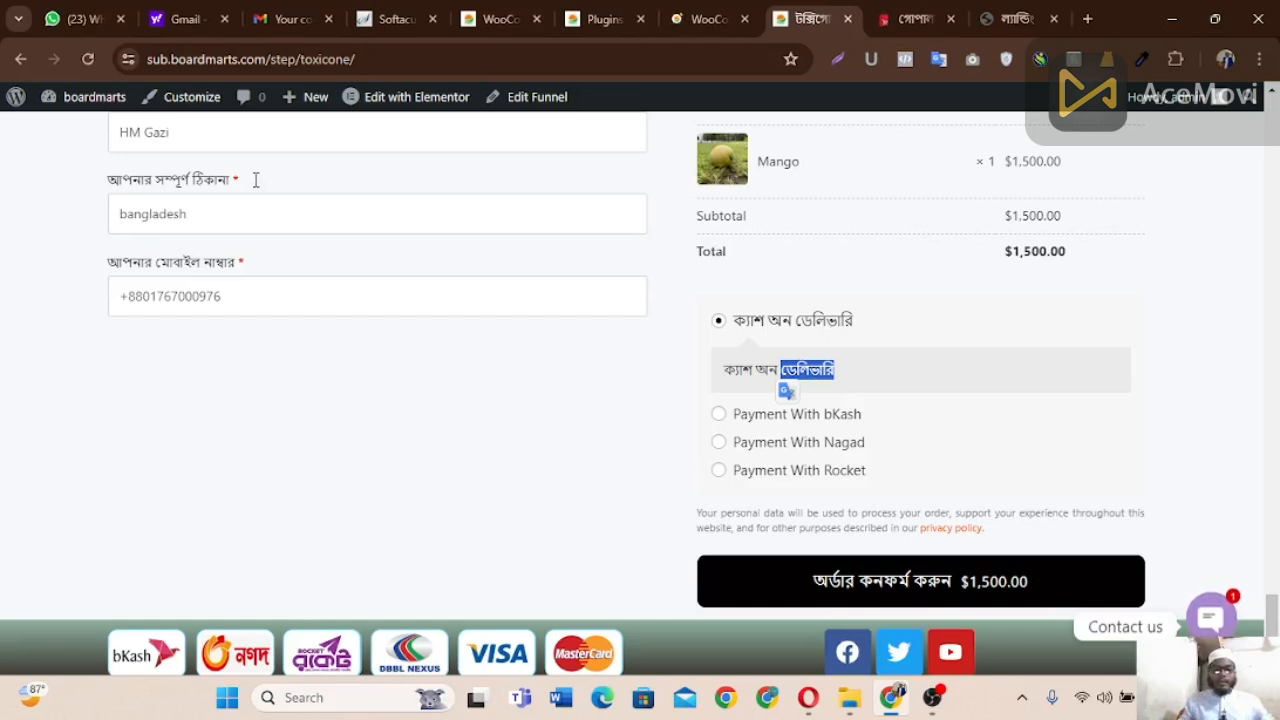
{"action": "left_click", "coordinate": [1003, 262]}
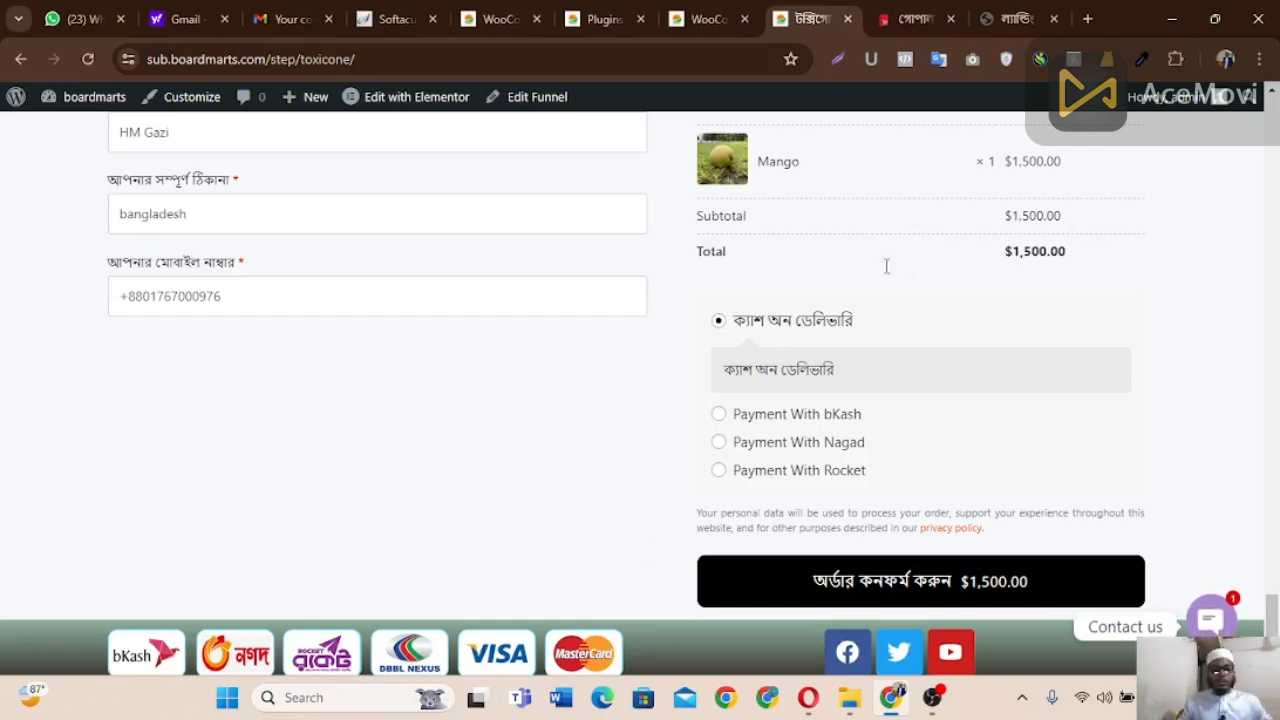
Step: Return to the WooCommerce payment methods list and open the bKash Gateway settings
{"action": "left_click", "coordinate": [700, 10]}
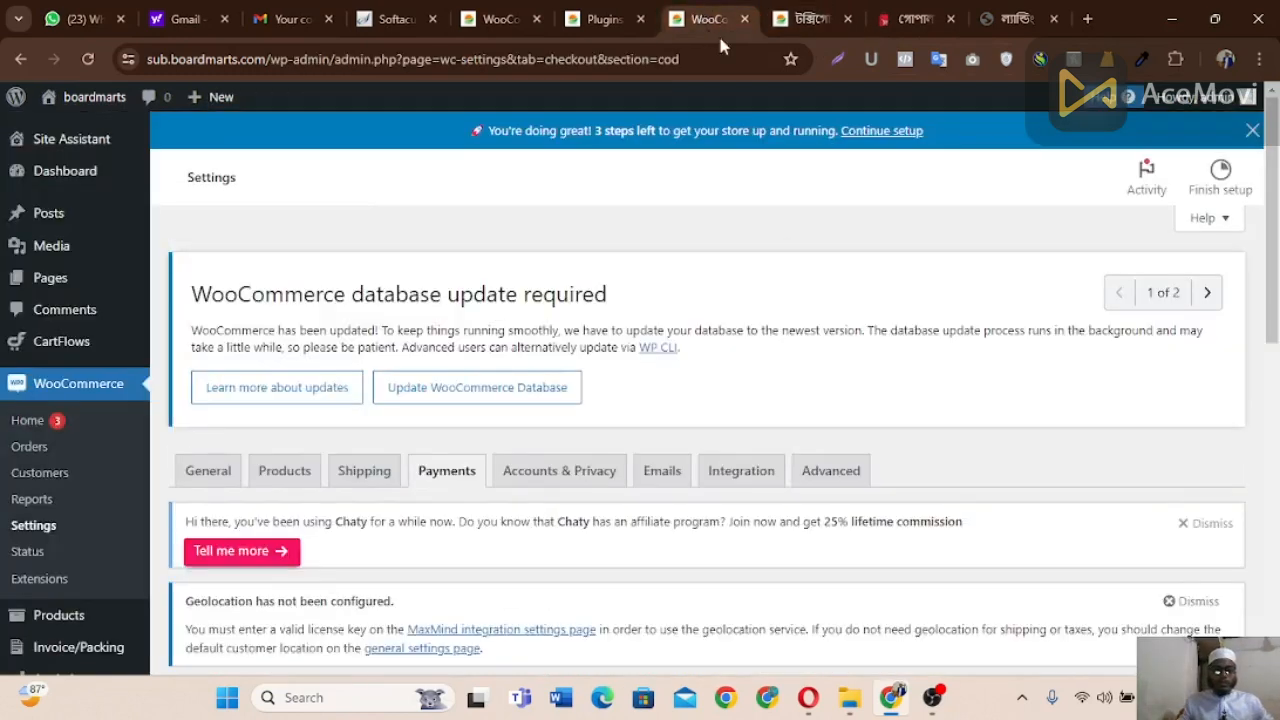
{"action": "left_click", "coordinate": [603, 18]}
{"action": "left_click", "coordinate": [705, 8]}
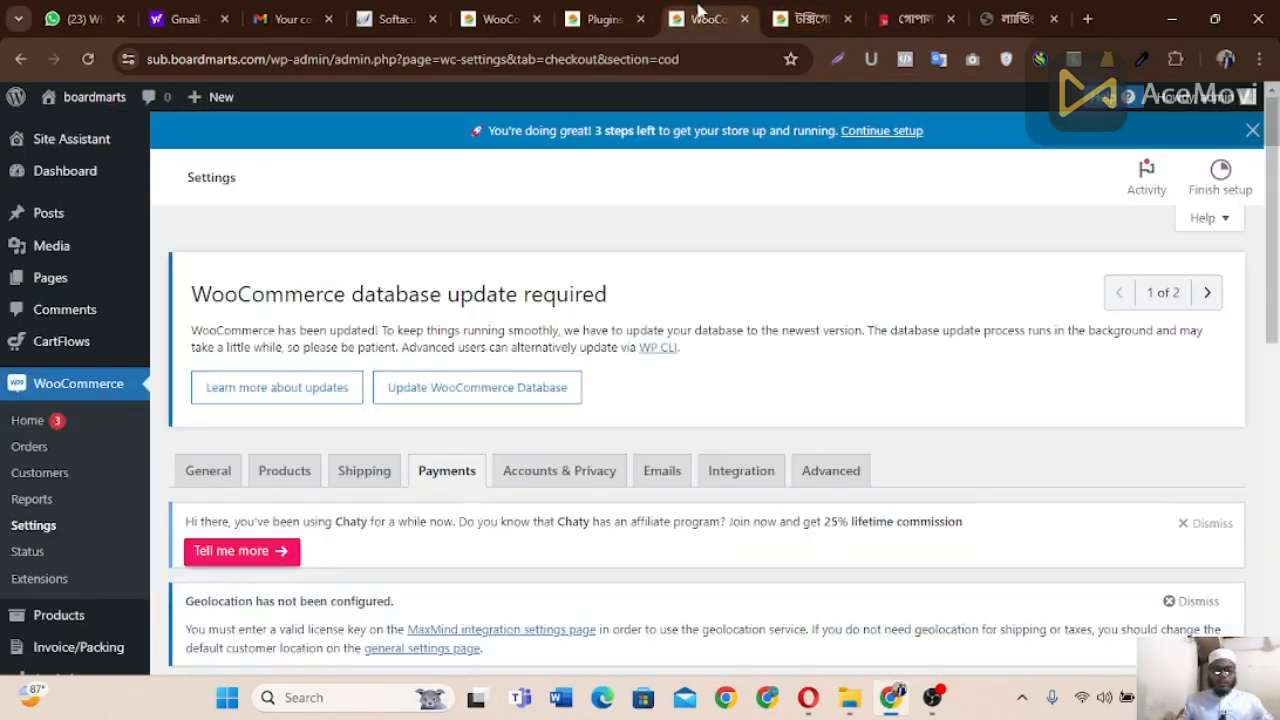
{"action": "scroll", "coordinate": [426, 280], "scroll_direction": "down", "scroll_amount": 3}
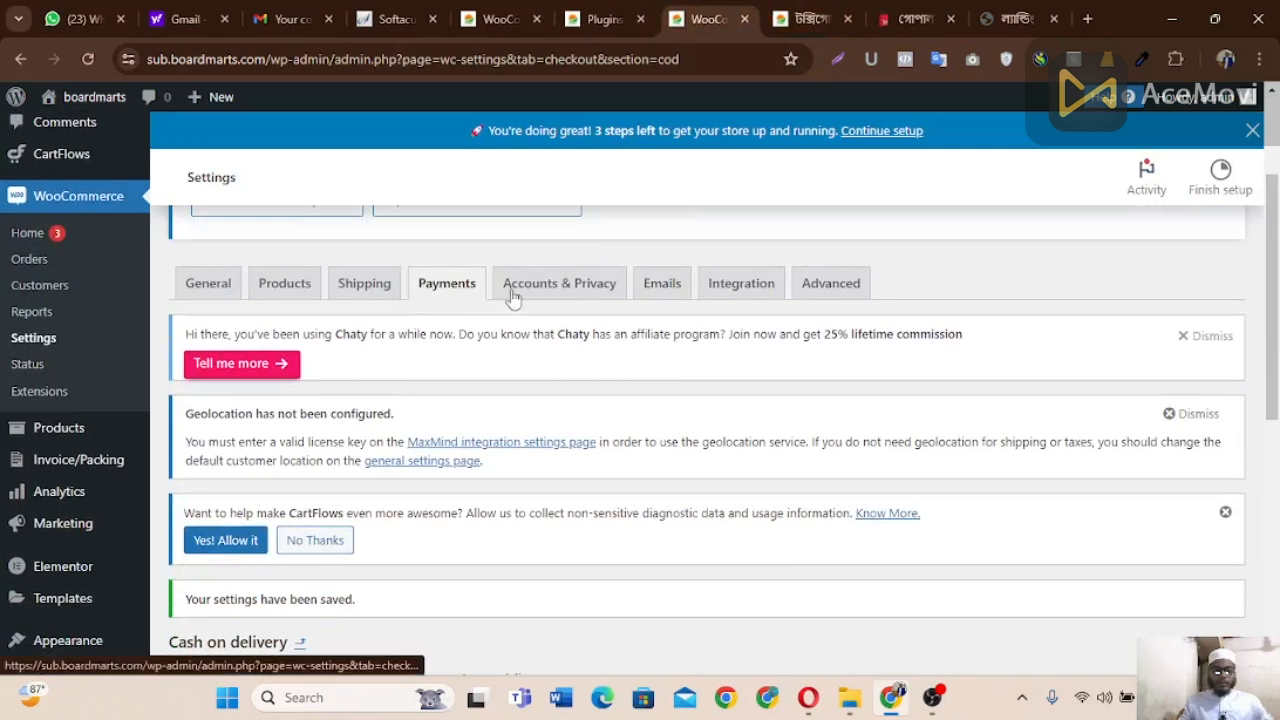
{"action": "left_click_drag", "start_coordinate": [1277, 302], "coordinate": [1278, 355]}
{"action": "scroll", "coordinate": [456, 361], "scroll_direction": "up", "scroll_amount": 3}
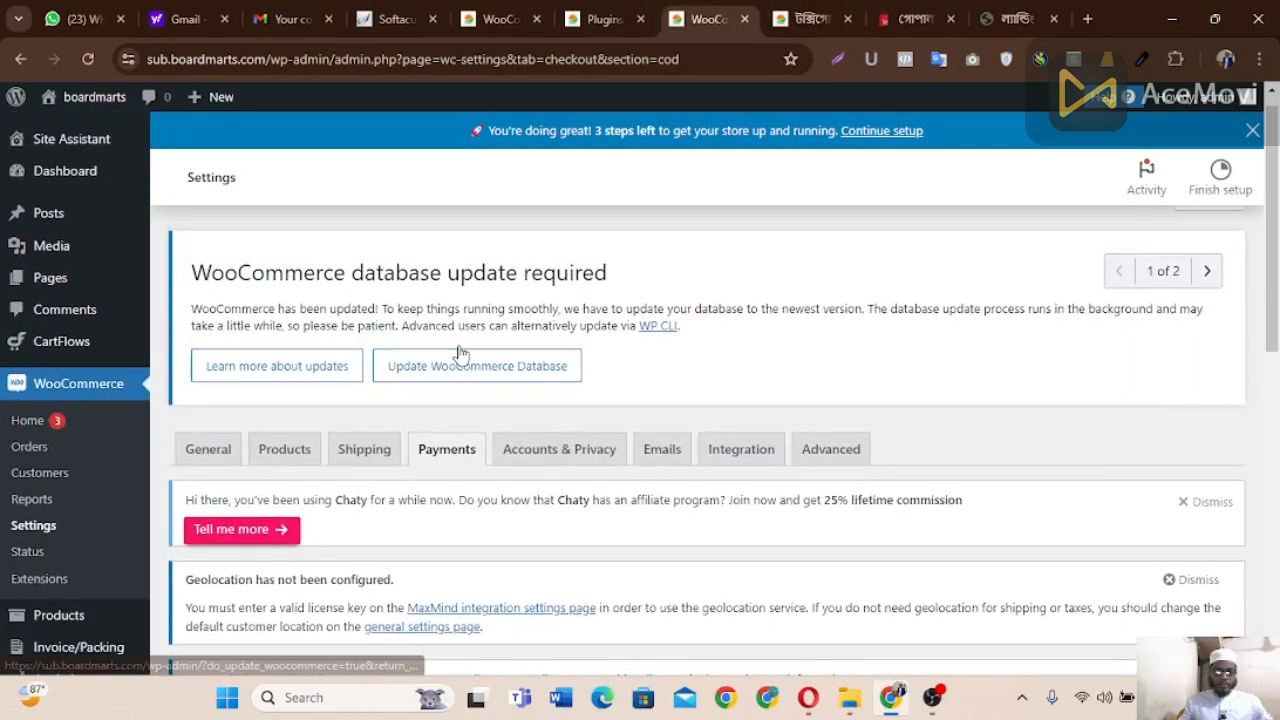
{"action": "left_click", "coordinate": [458, 453]}
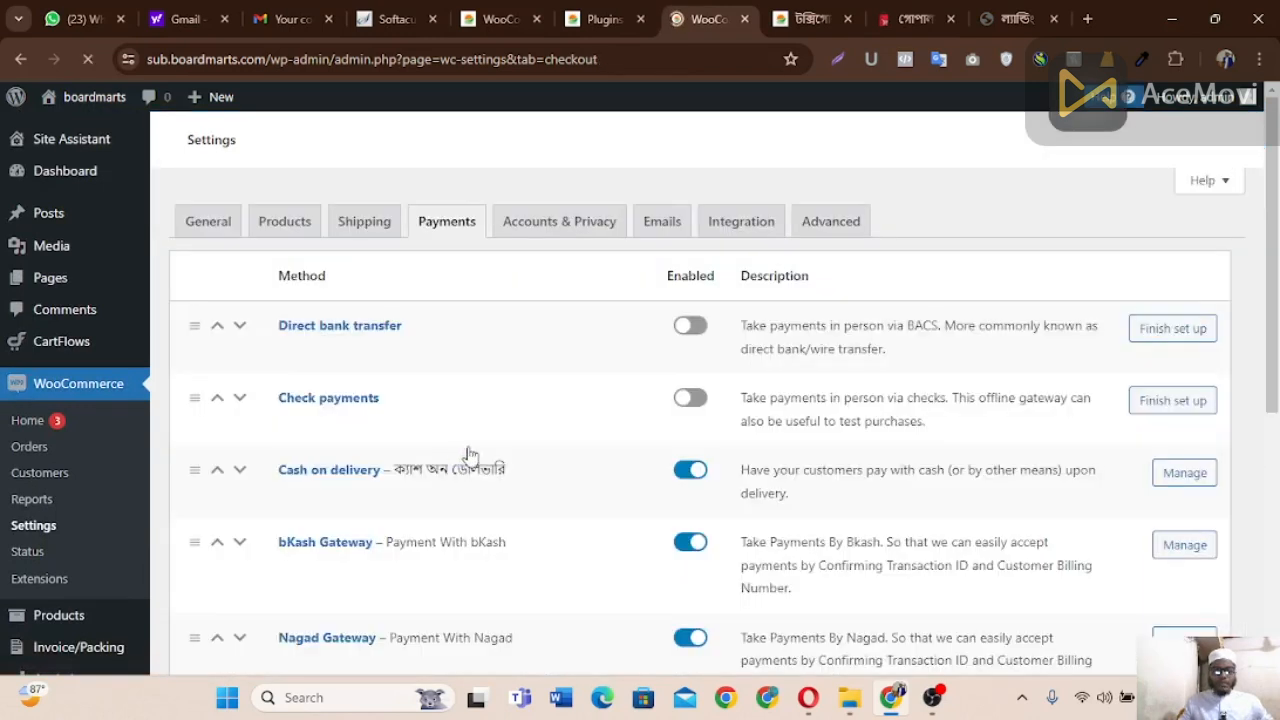
{"action": "left_click_drag", "start_coordinate": [1275, 248], "coordinate": [1275, 424]}
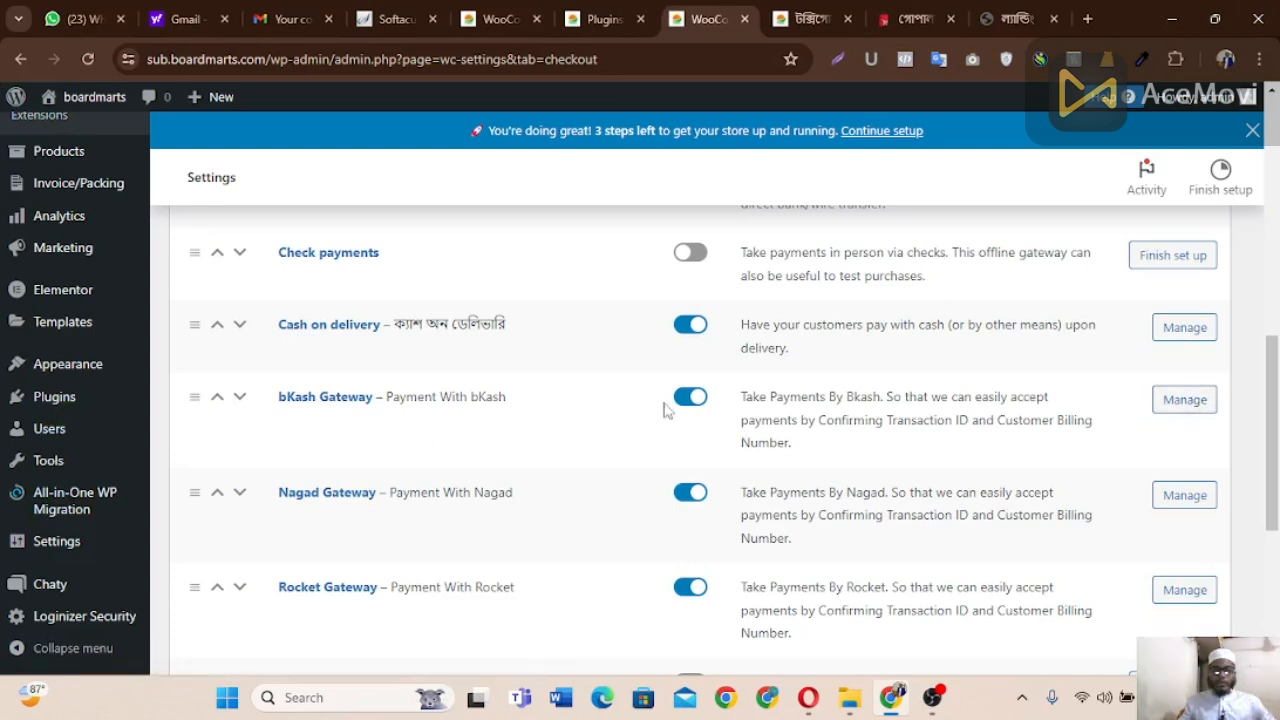
{"action": "left_click", "coordinate": [1188, 402]}
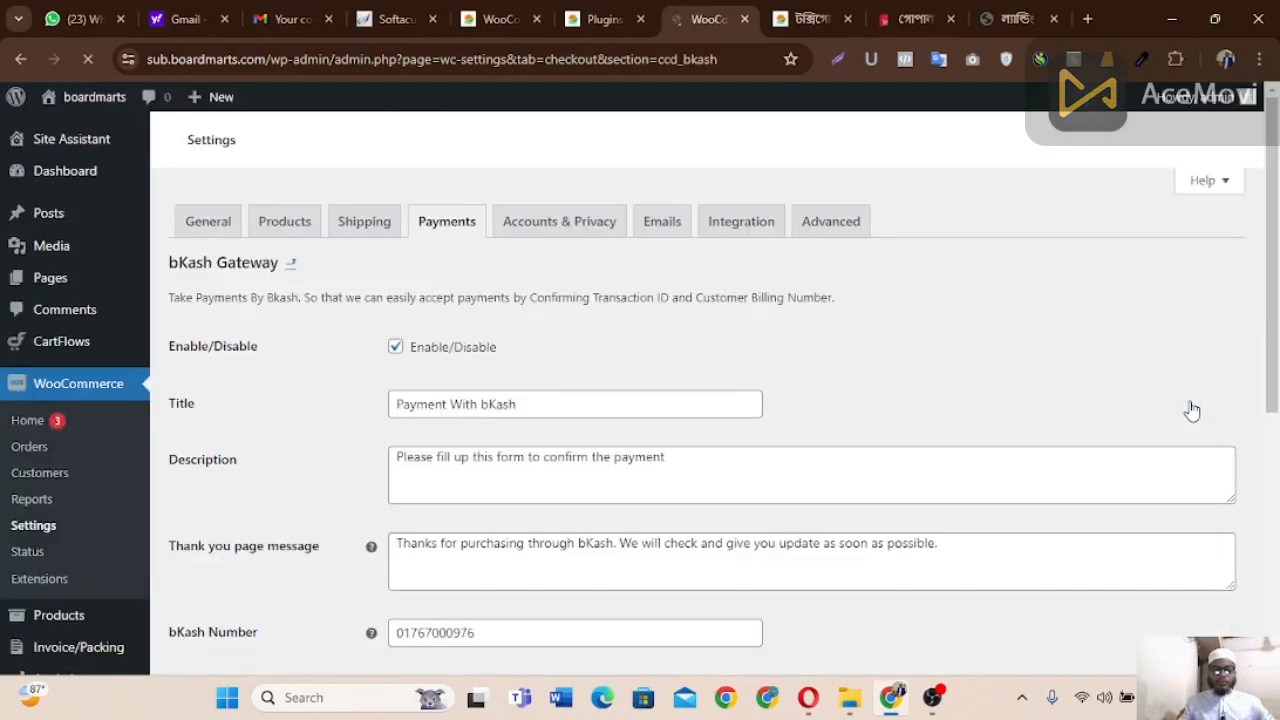
{"action": "left_click_drag", "start_coordinate": [1272, 270], "coordinate": [1269, 463]}
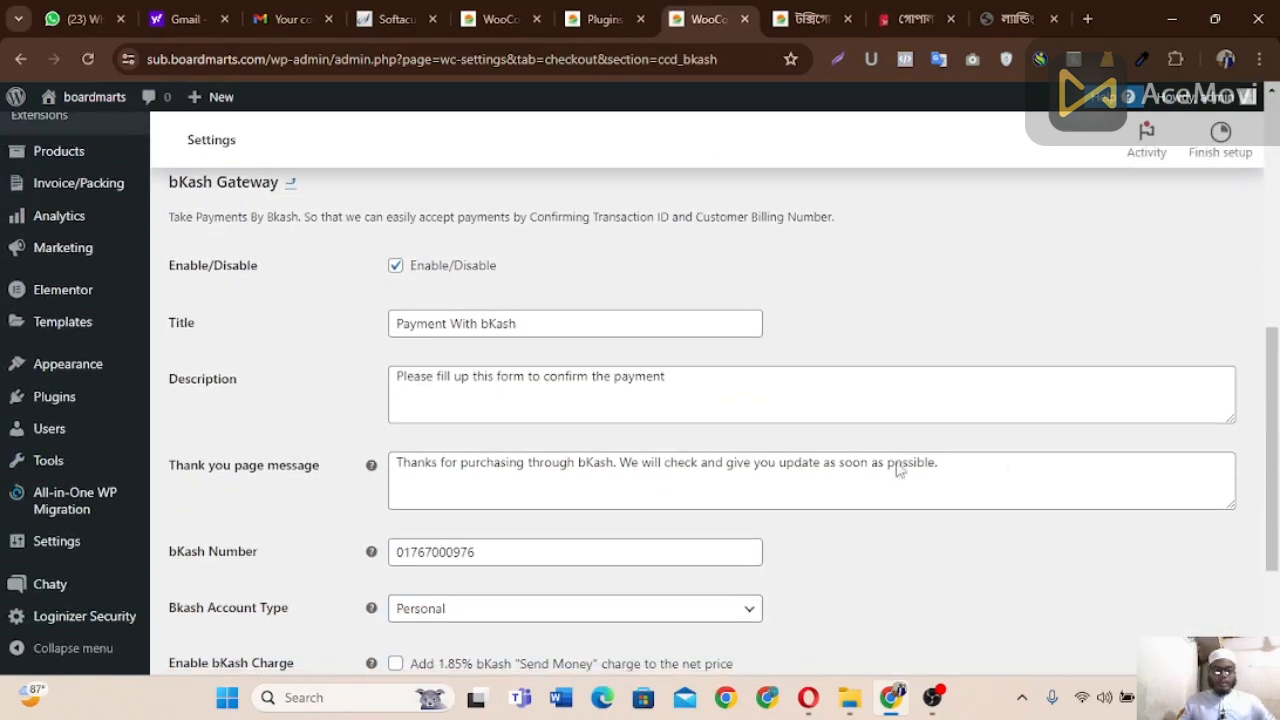
Step: Compare the bKash Gateway title and description fields with the bKash option on the toxicone checkout page
{"action": "triple_click", "coordinate": [507, 323]}
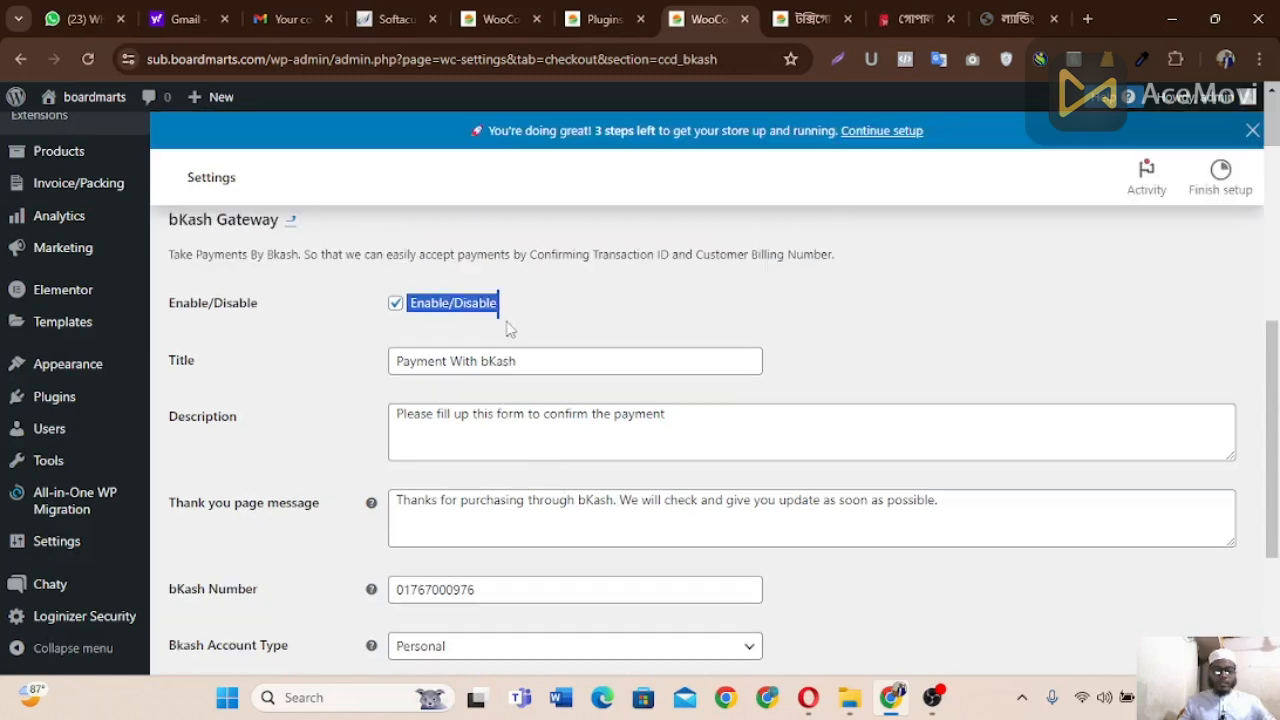
{"action": "left_click", "coordinate": [601, 363]}
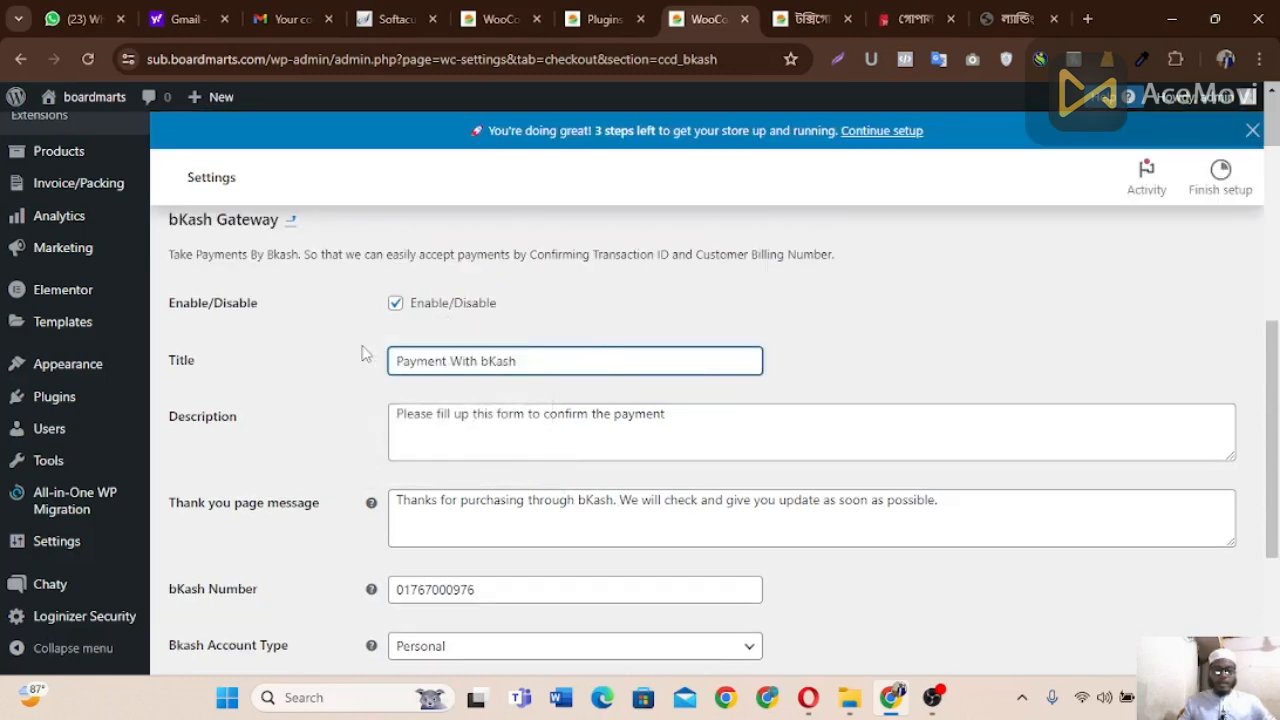
{"action": "left_click", "coordinate": [809, 16]}
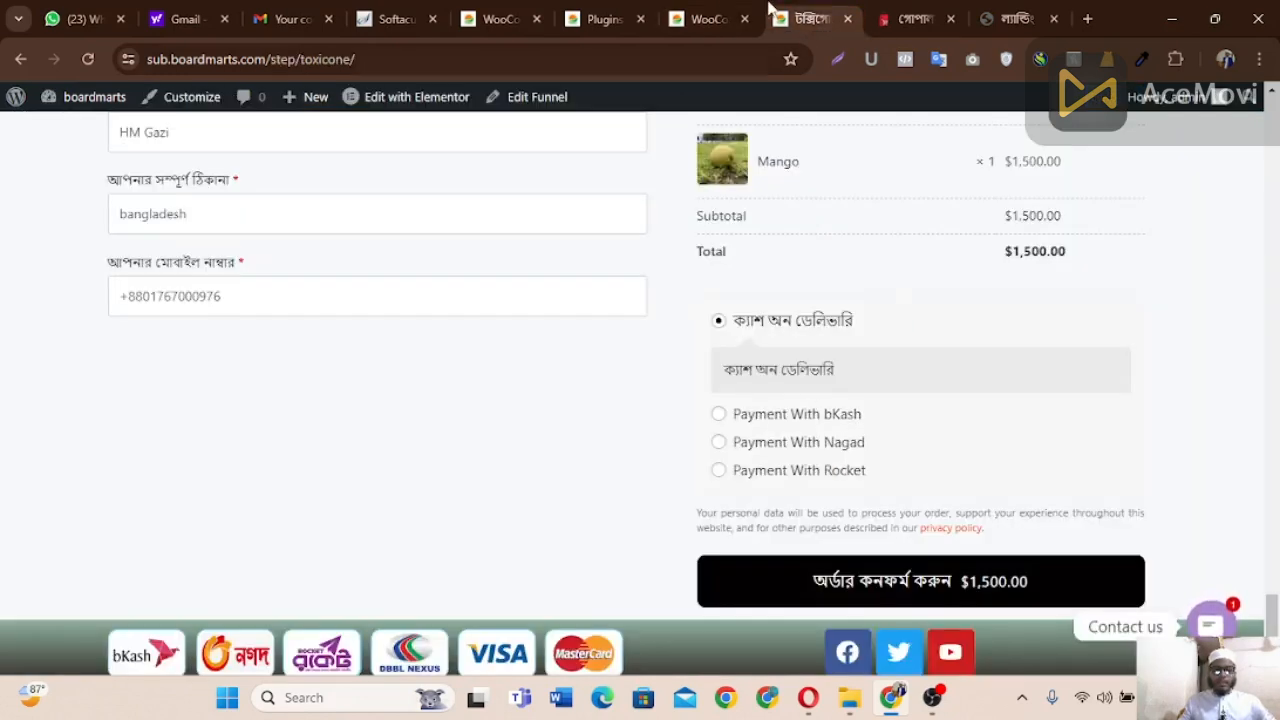
{"action": "left_click", "coordinate": [702, 18]}
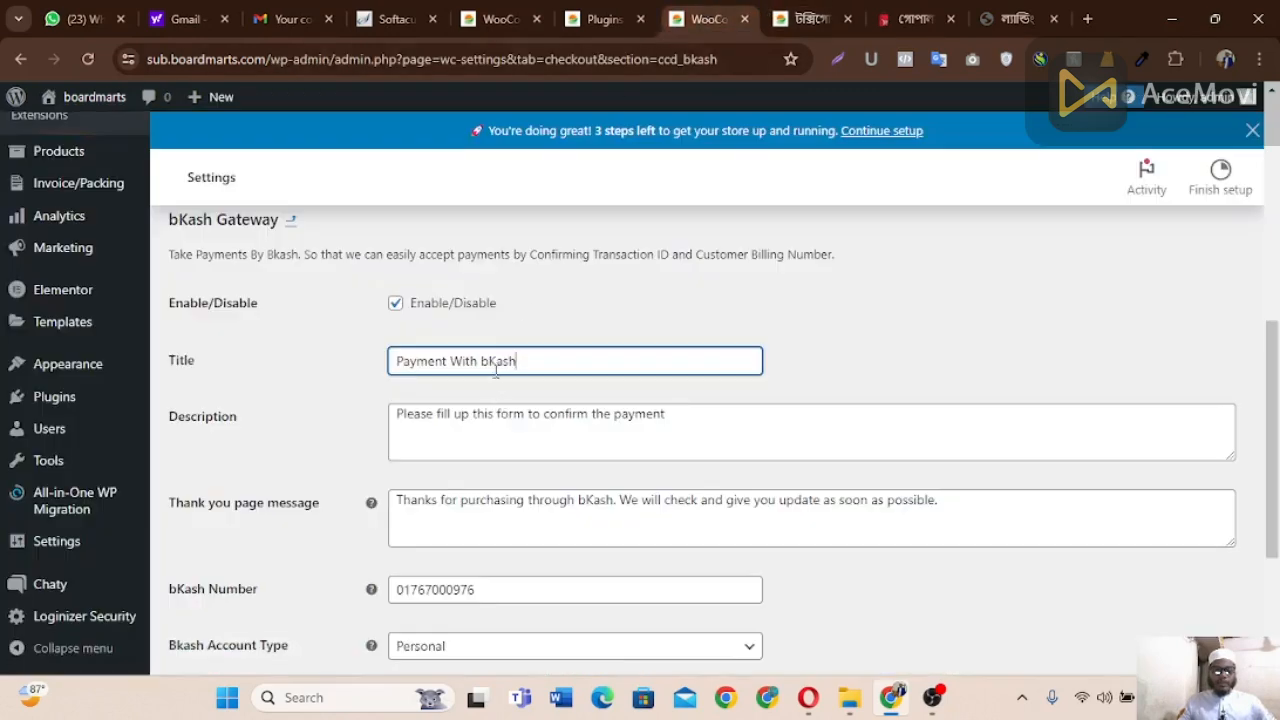
{"action": "scroll", "coordinate": [497, 369], "scroll_direction": "down", "scroll_amount": 1}
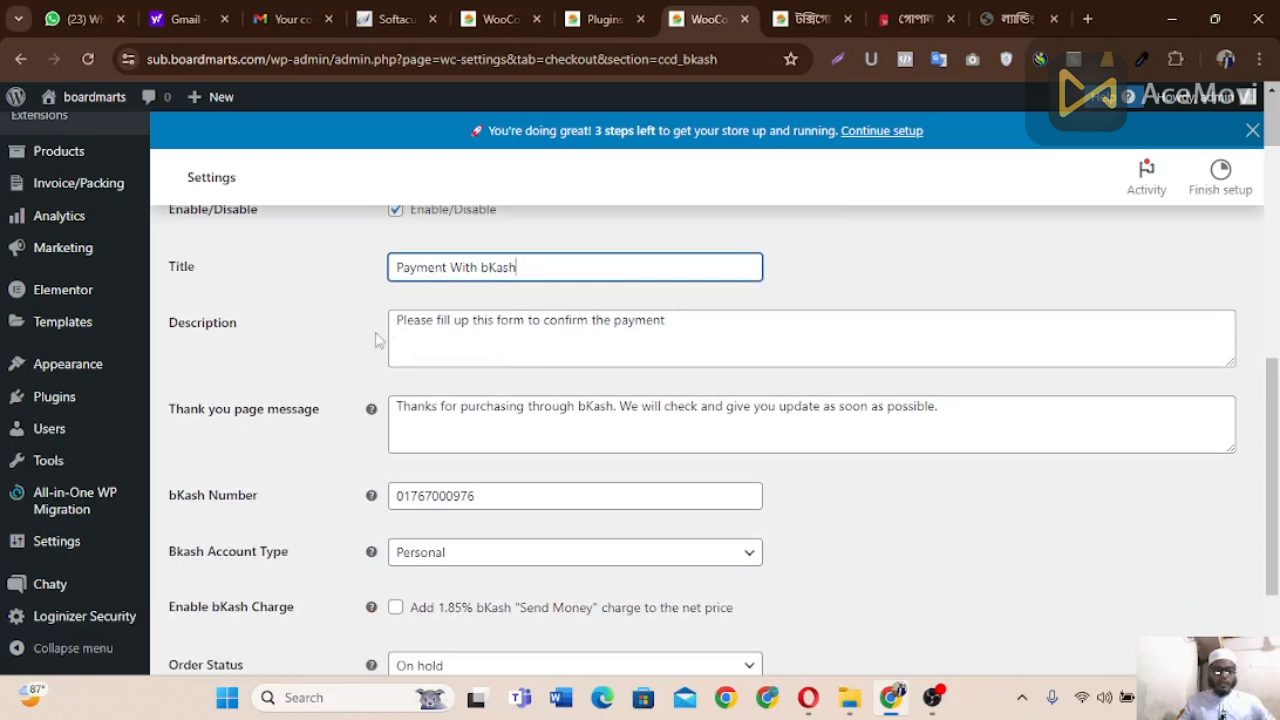
{"action": "double_click", "coordinate": [509, 324]}
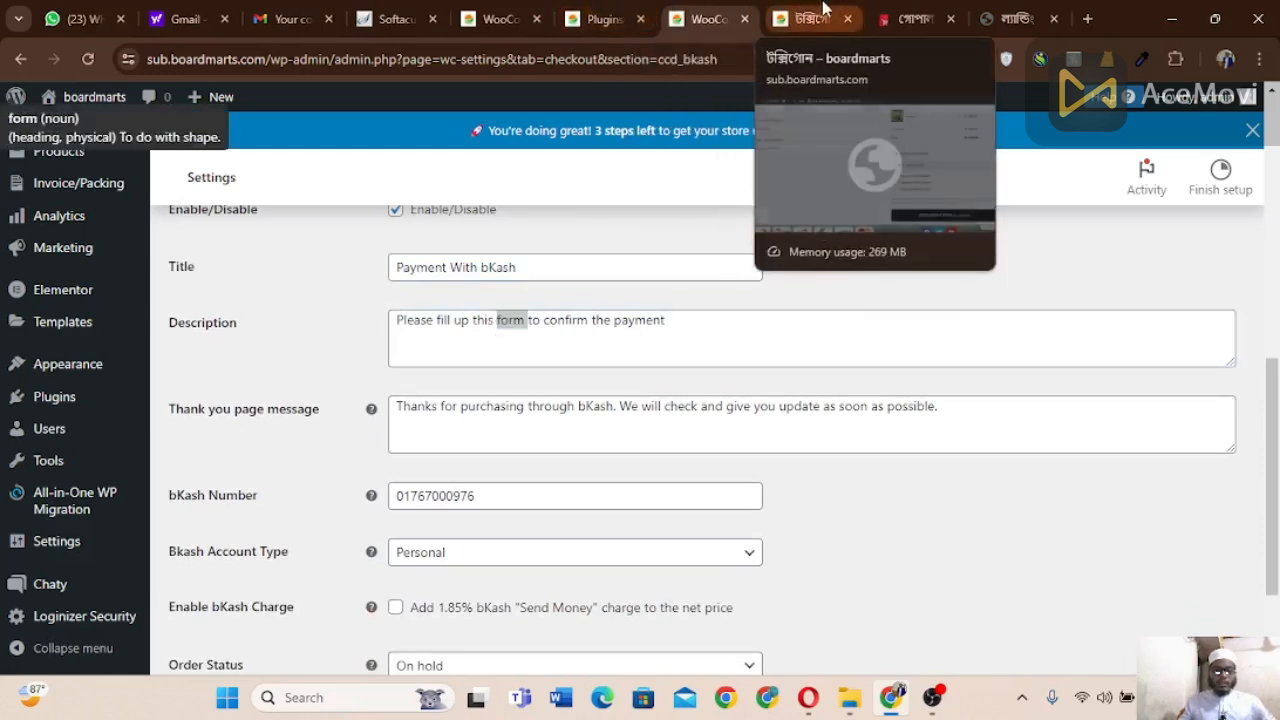
{"action": "left_click", "coordinate": [808, 18]}
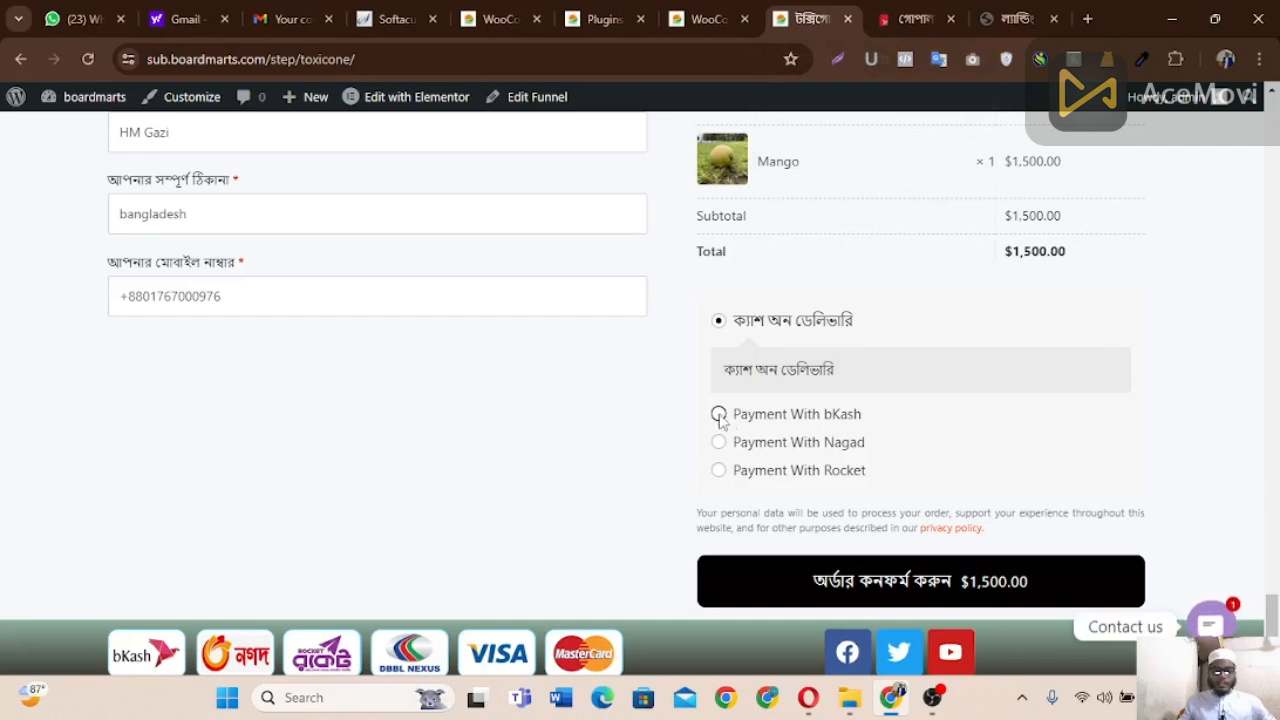
{"action": "left_click", "coordinate": [719, 414]}
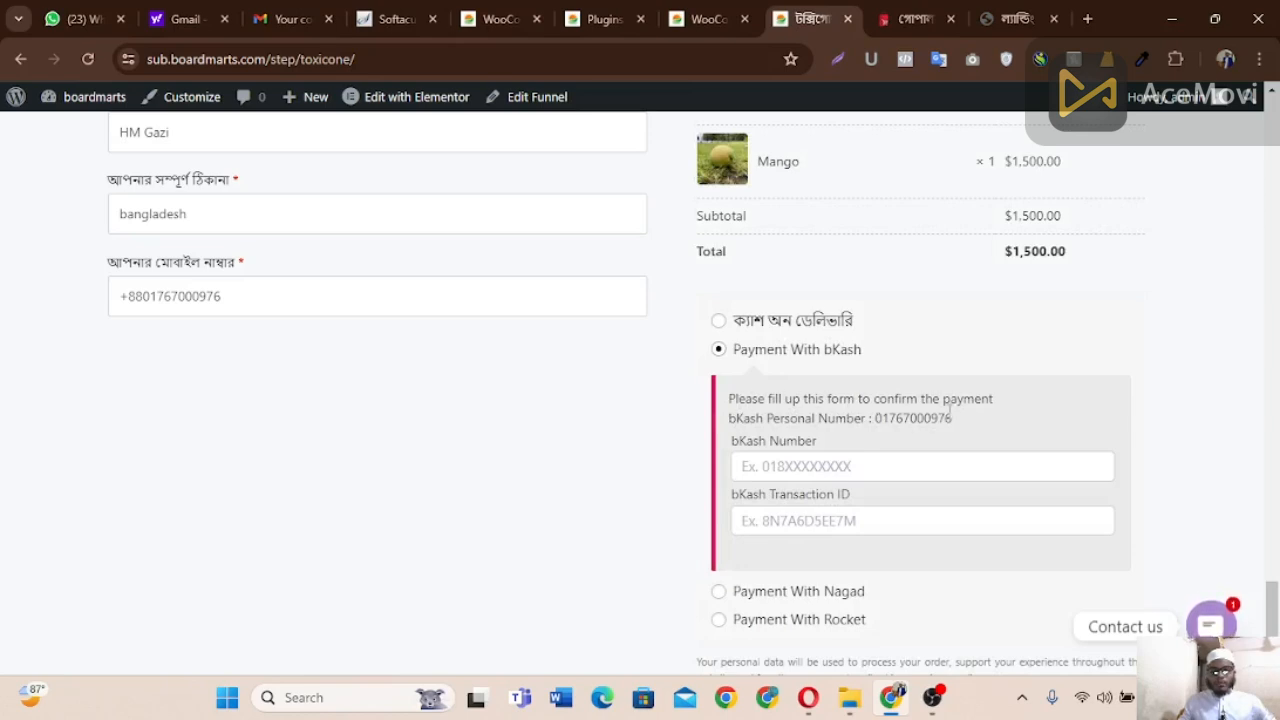
{"action": "left_click_drag", "start_coordinate": [993, 399], "coordinate": [728, 399]}
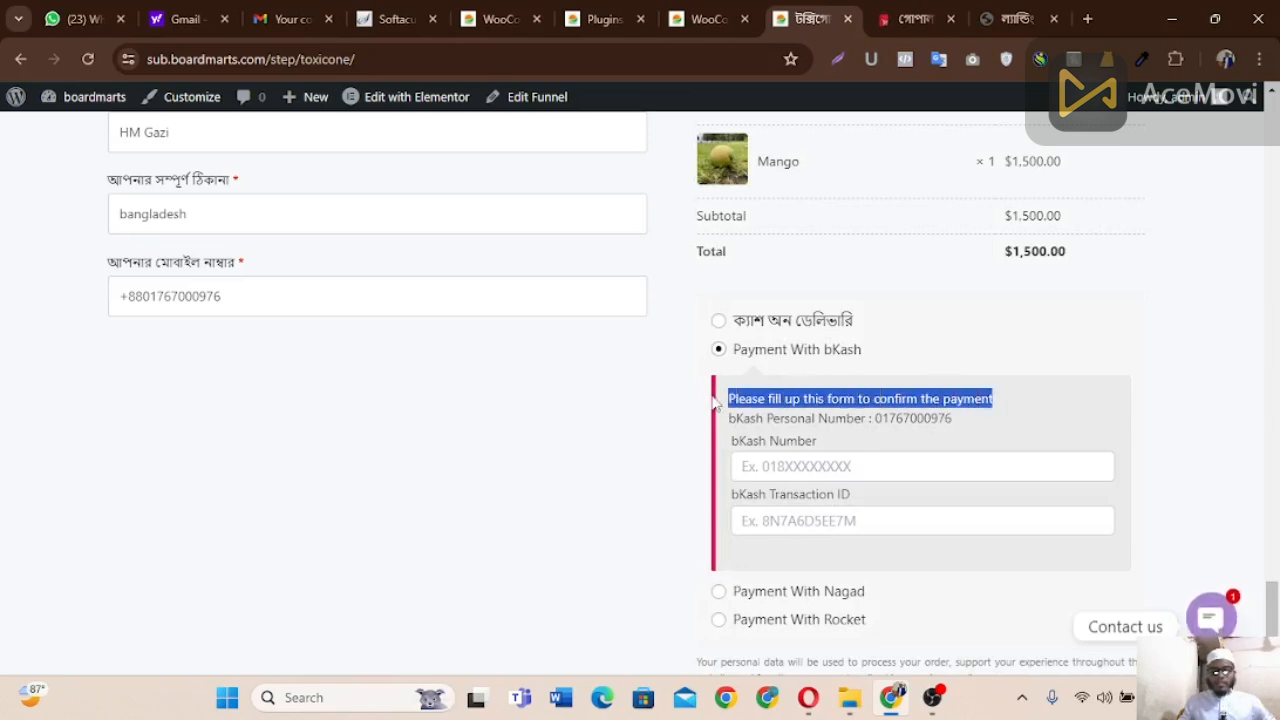
Step: Back in the bKash Gateway settings, clear the description text
{"action": "left_click", "coordinate": [716, 16]}
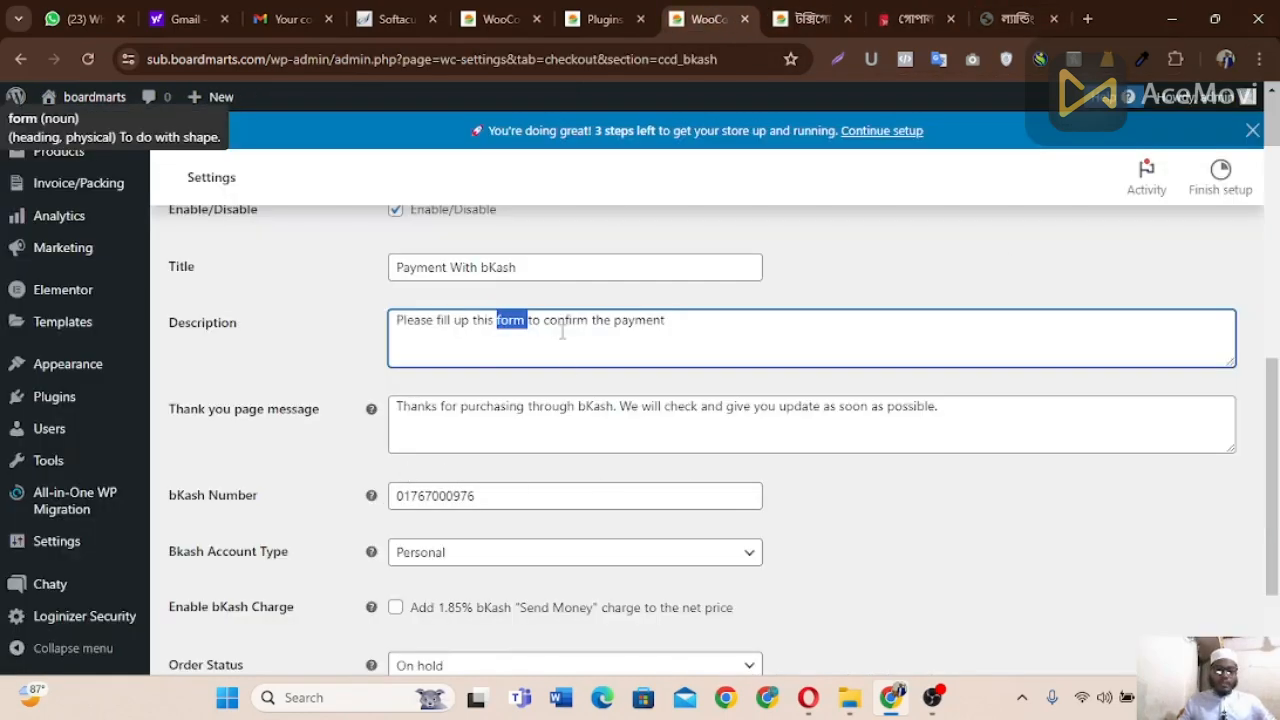
{"action": "triple_click", "coordinate": [562, 332]}
{"action": "key", "text": "BackSpace"}
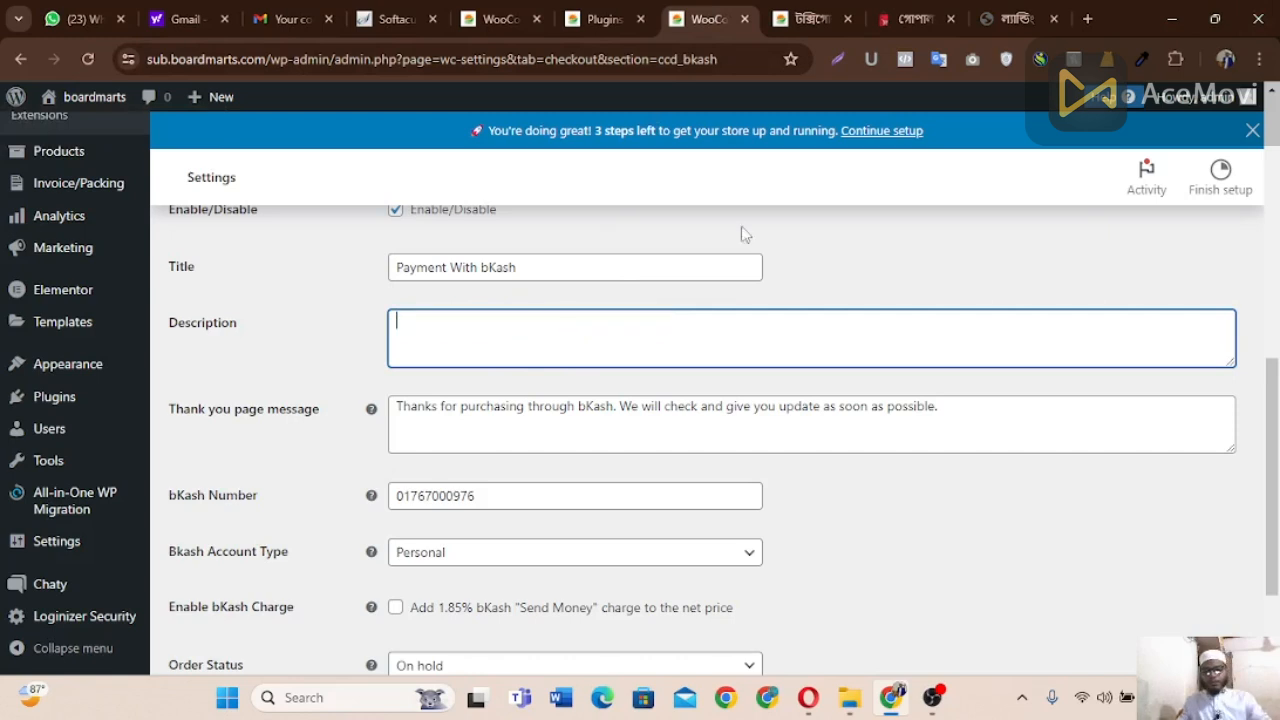
Step: Switch to the Shikho App course site and open its students registration page from the home page
{"action": "left_click", "coordinate": [1087, 18]}
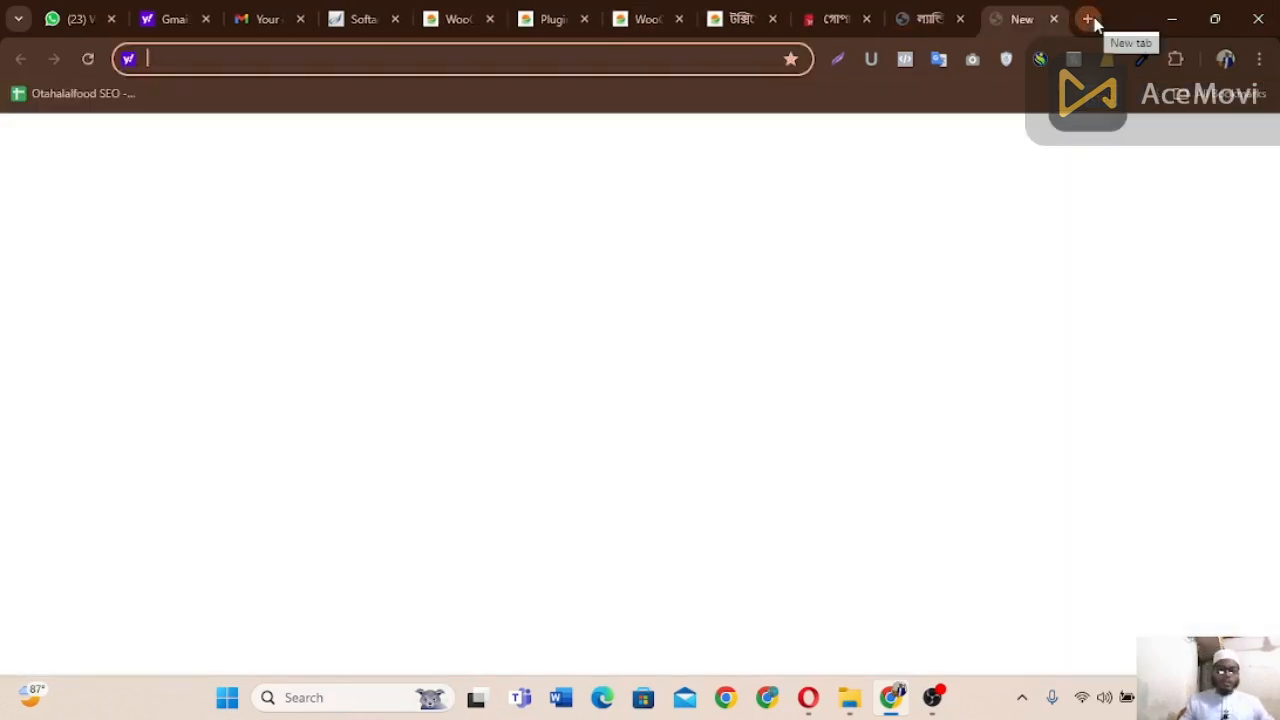
{"action": "left_click", "coordinate": [908, 16]}
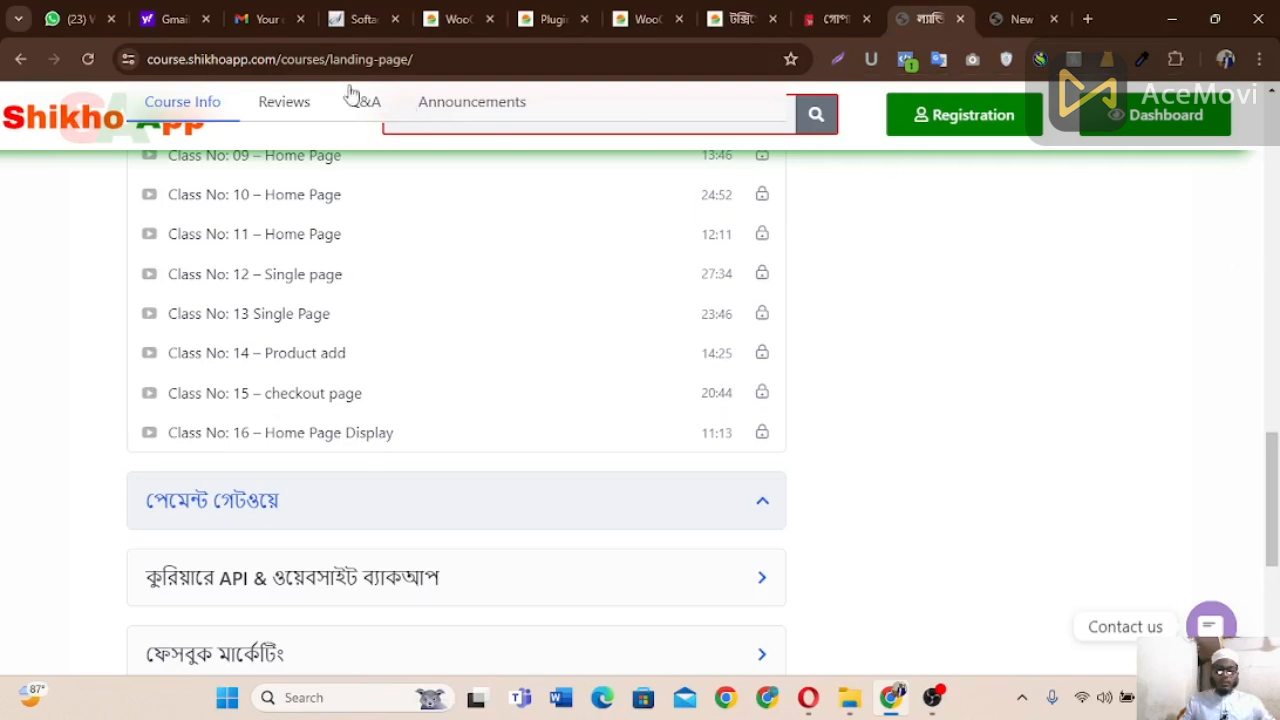
{"action": "scroll", "coordinate": [283, 149], "scroll_direction": "up", "scroll_amount": 3}
{"action": "scroll", "coordinate": [188, 160], "scroll_direction": "down", "scroll_amount": 2}
{"action": "left_click", "coordinate": [54, 119]}
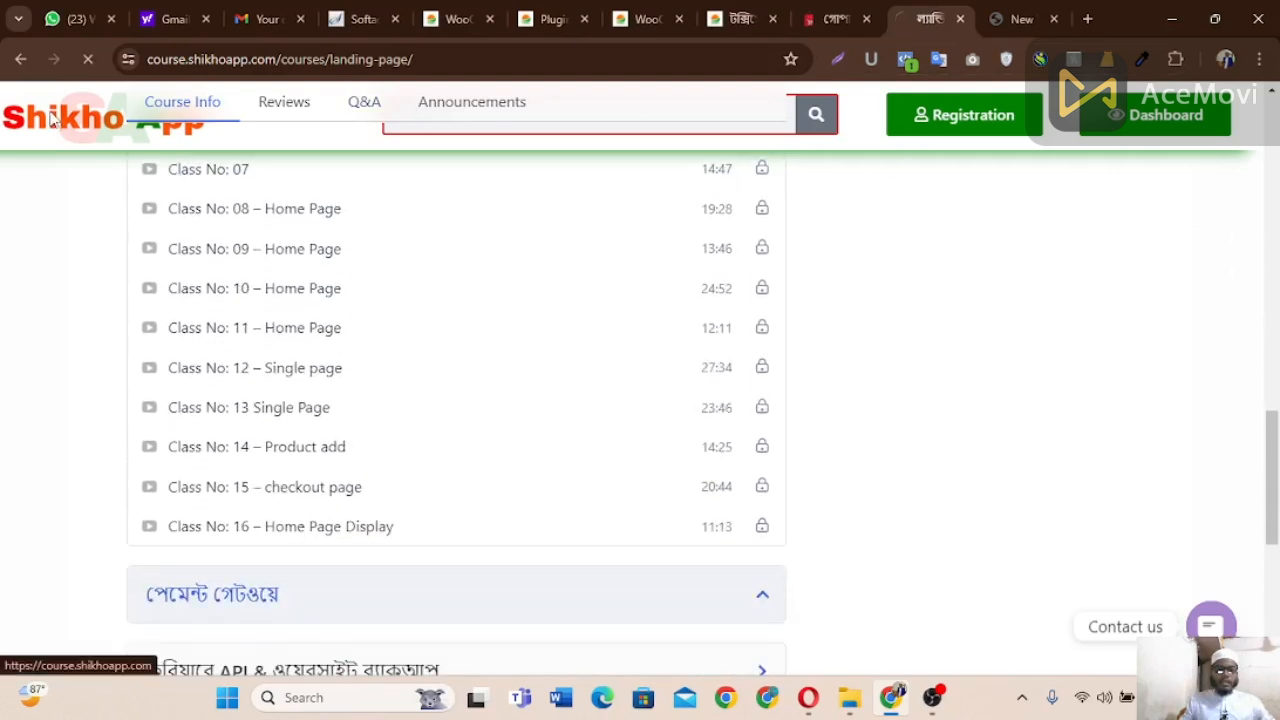
{"action": "scroll", "coordinate": [1169, 334], "scroll_direction": "up", "scroll_amount": 1}
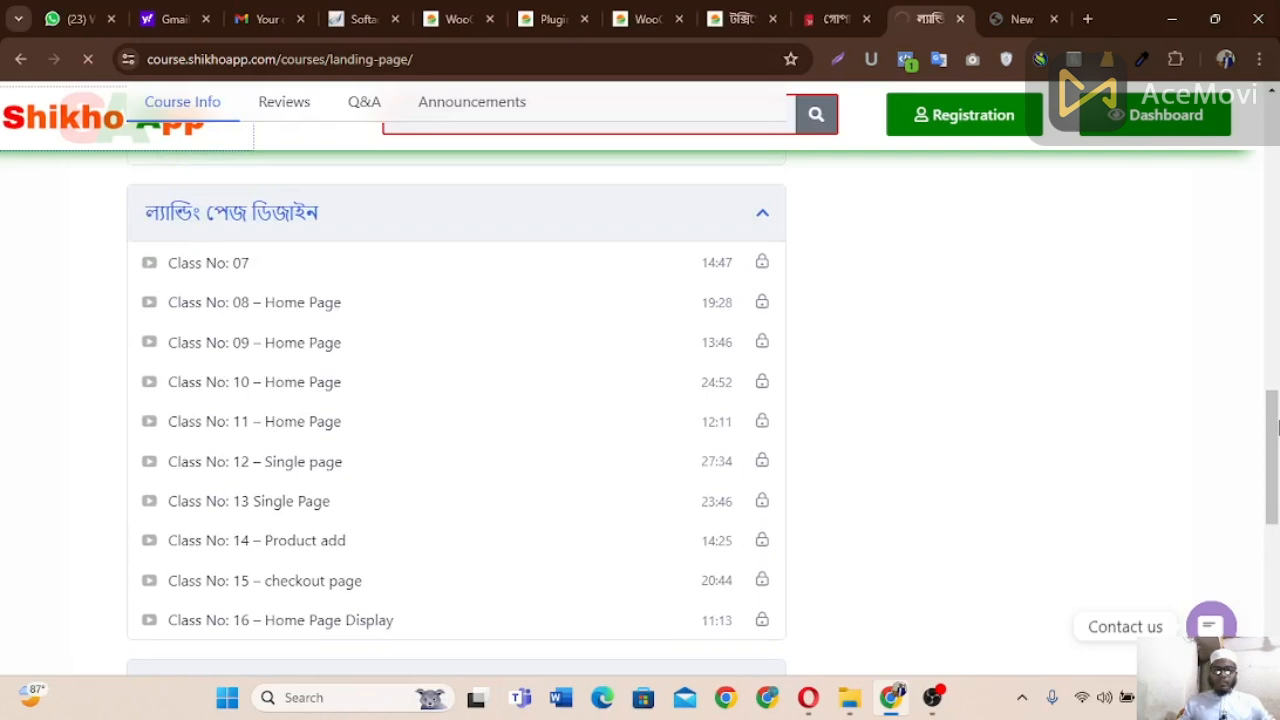
{"action": "left_click_drag", "start_coordinate": [1278, 428], "coordinate": [1278, 282]}
{"action": "scroll", "coordinate": [980, 302], "scroll_direction": "down", "scroll_amount": 5}
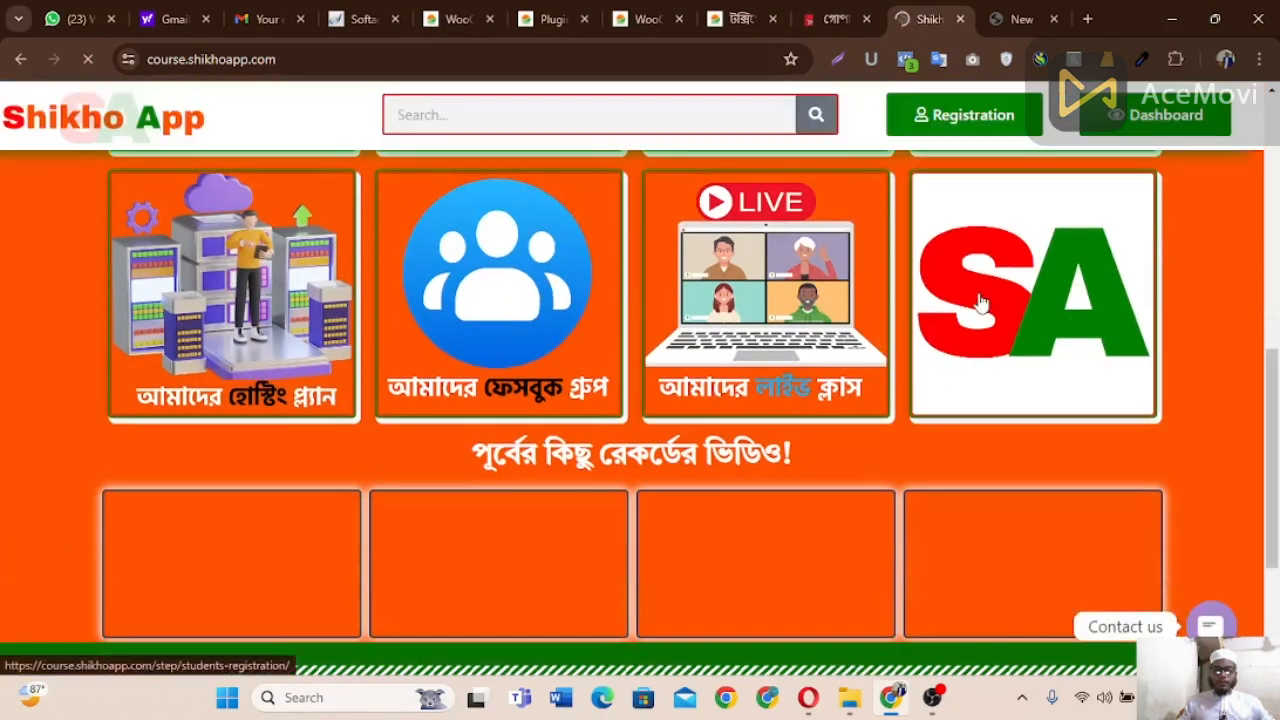
{"action": "left_click", "coordinate": [980, 302]}
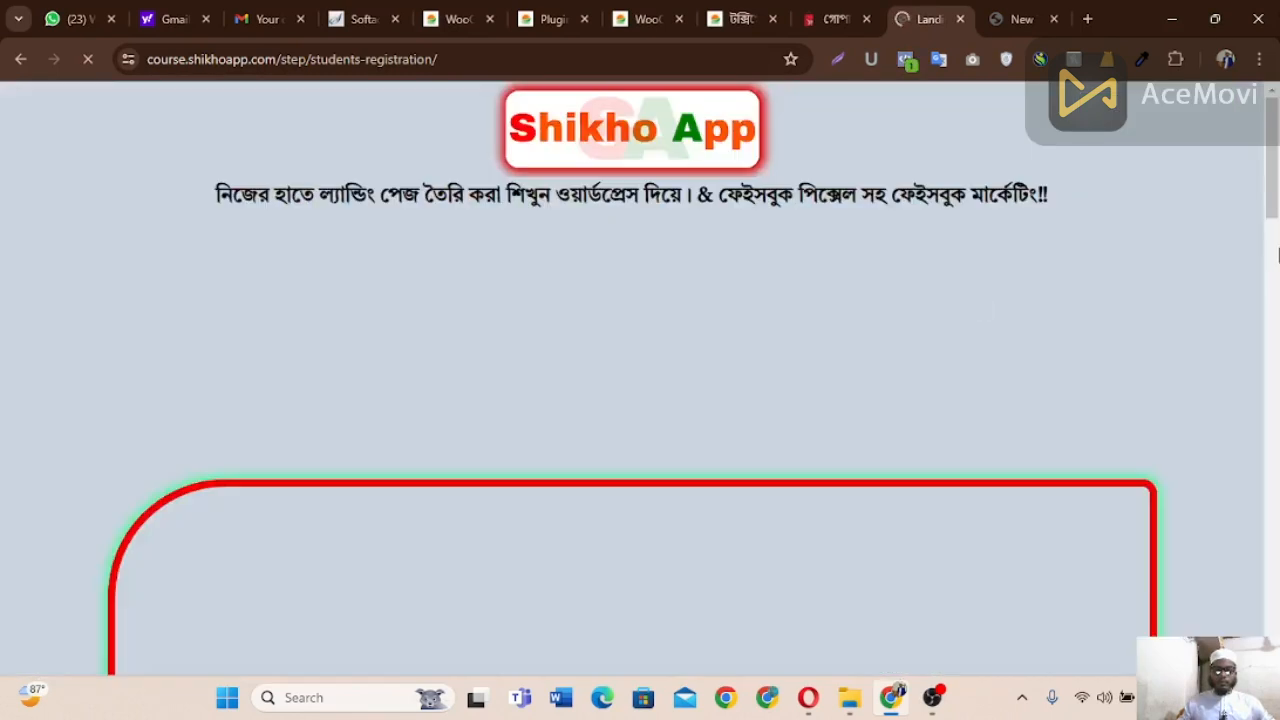
Step: Look over the bKash payment section of the registration page and pause the course video playing there
{"action": "left_click_drag", "start_coordinate": [1276, 198], "coordinate": [1270, 455]}
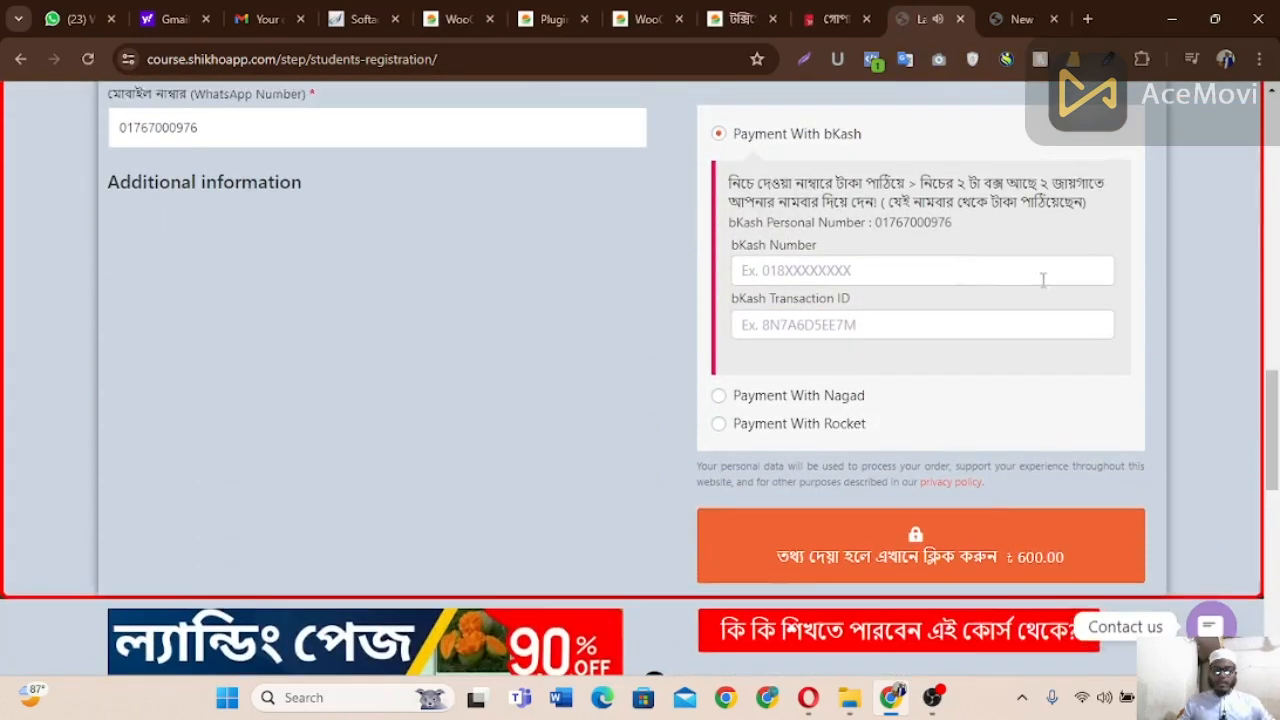
{"action": "scroll", "coordinate": [1276, 400], "scroll_direction": "down", "scroll_amount": 2}
{"action": "left_click_drag", "start_coordinate": [1274, 490], "coordinate": [1268, 262]}
{"action": "left_click", "coordinate": [147, 643]}
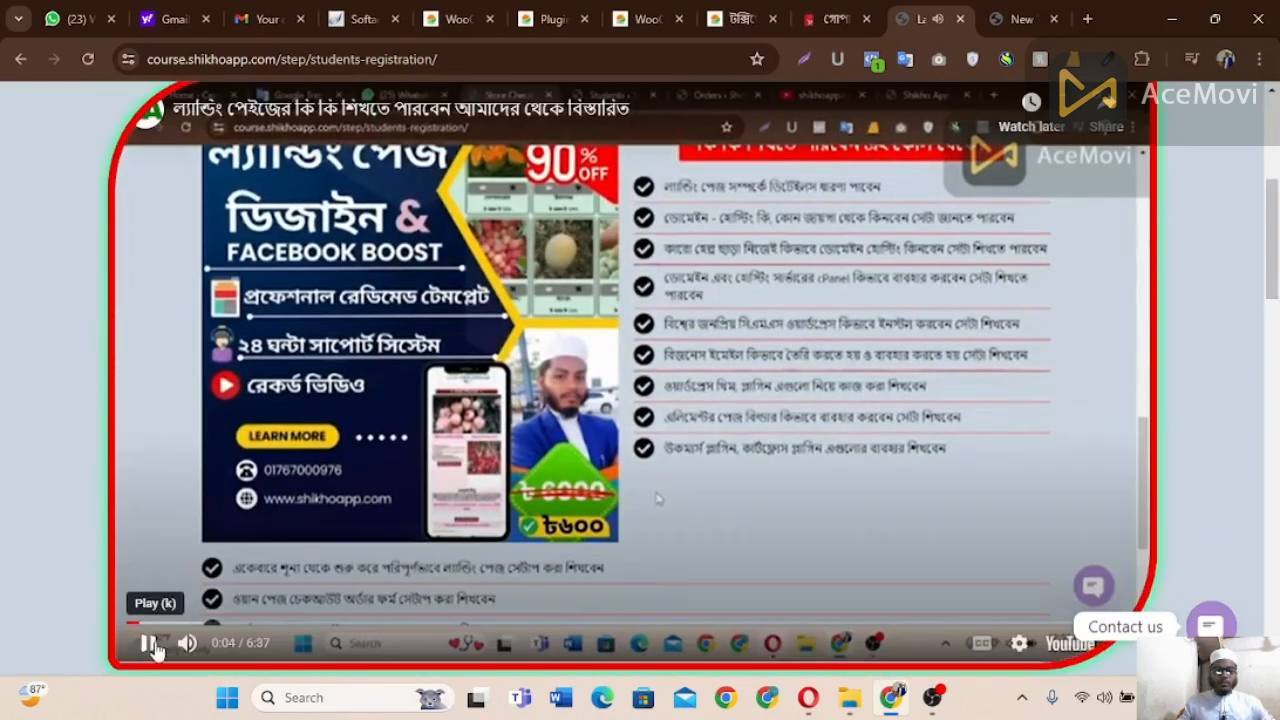
Step: Copy the Bengali bKash payment instructions above the personal number on the Shikho App registration page
{"action": "scroll", "coordinate": [1274, 390], "scroll_direction": "down", "scroll_amount": 2}
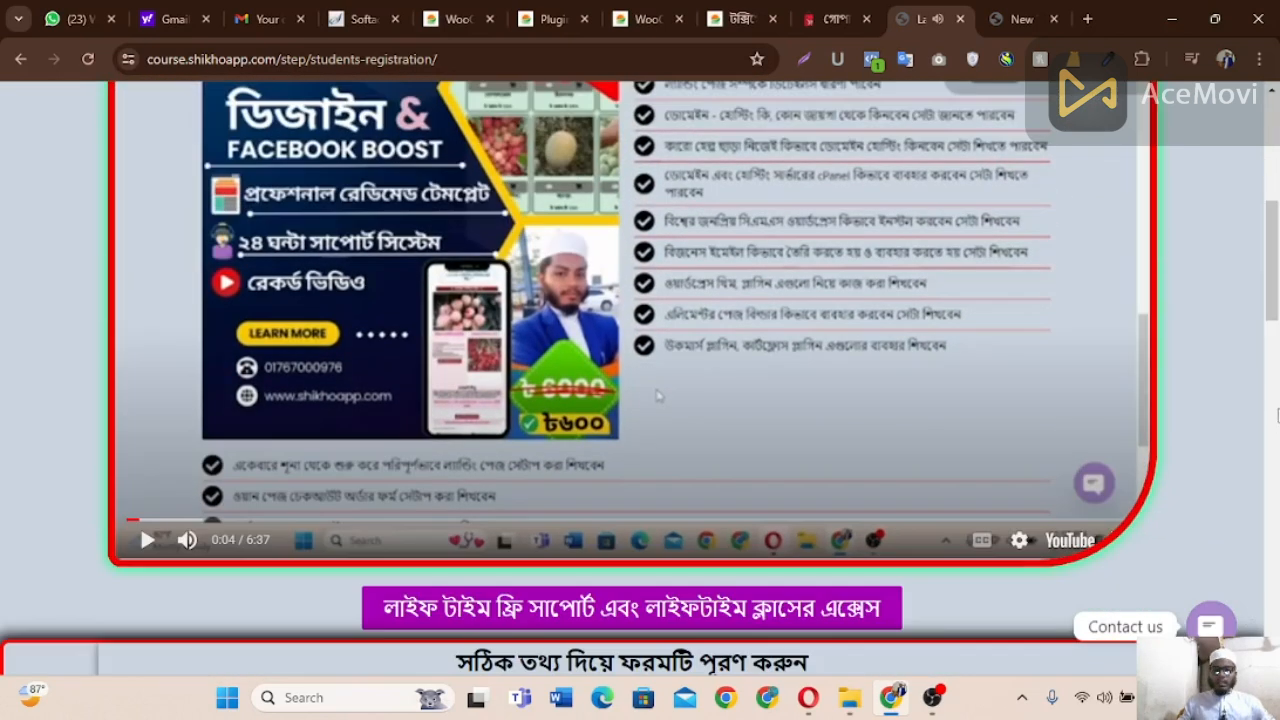
{"action": "scroll", "coordinate": [657, 360], "scroll_direction": "down", "scroll_amount": 7}
{"action": "scroll", "coordinate": [870, 360], "scroll_direction": "up", "scroll_amount": 1}
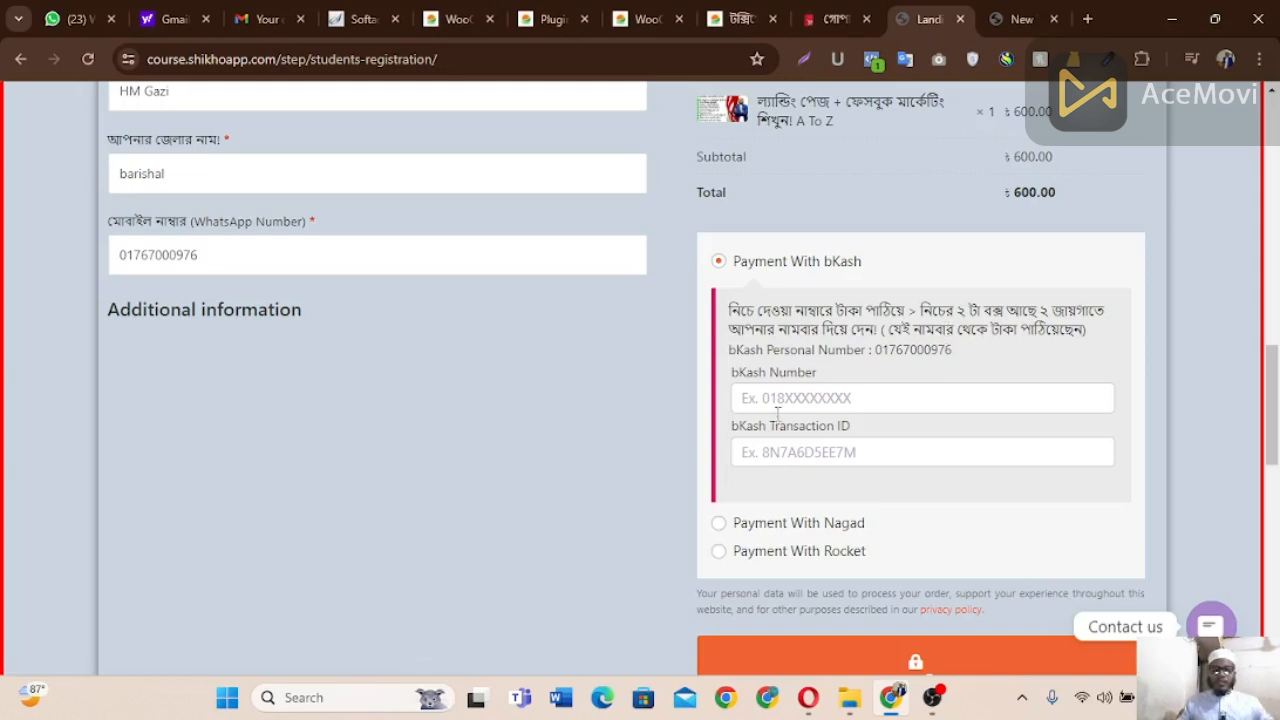
{"action": "left_click", "coordinate": [785, 452]}
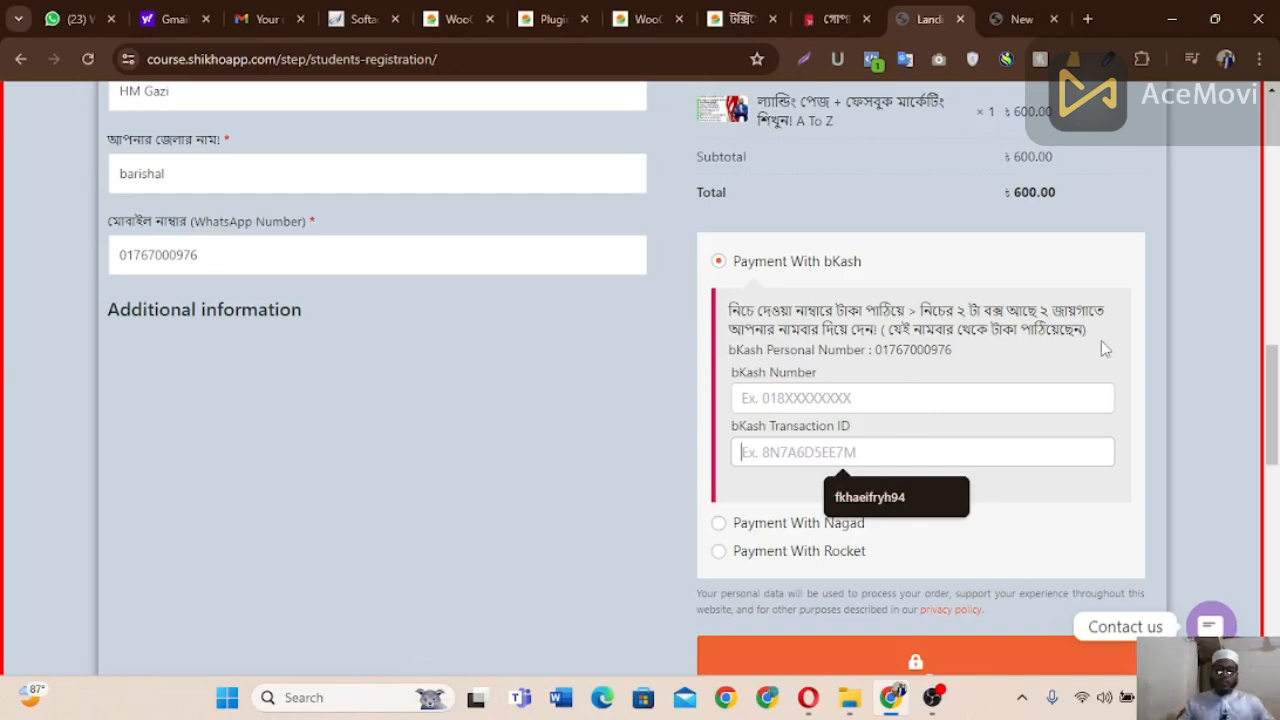
{"action": "left_click_drag", "start_coordinate": [1100, 337], "coordinate": [733, 313]}
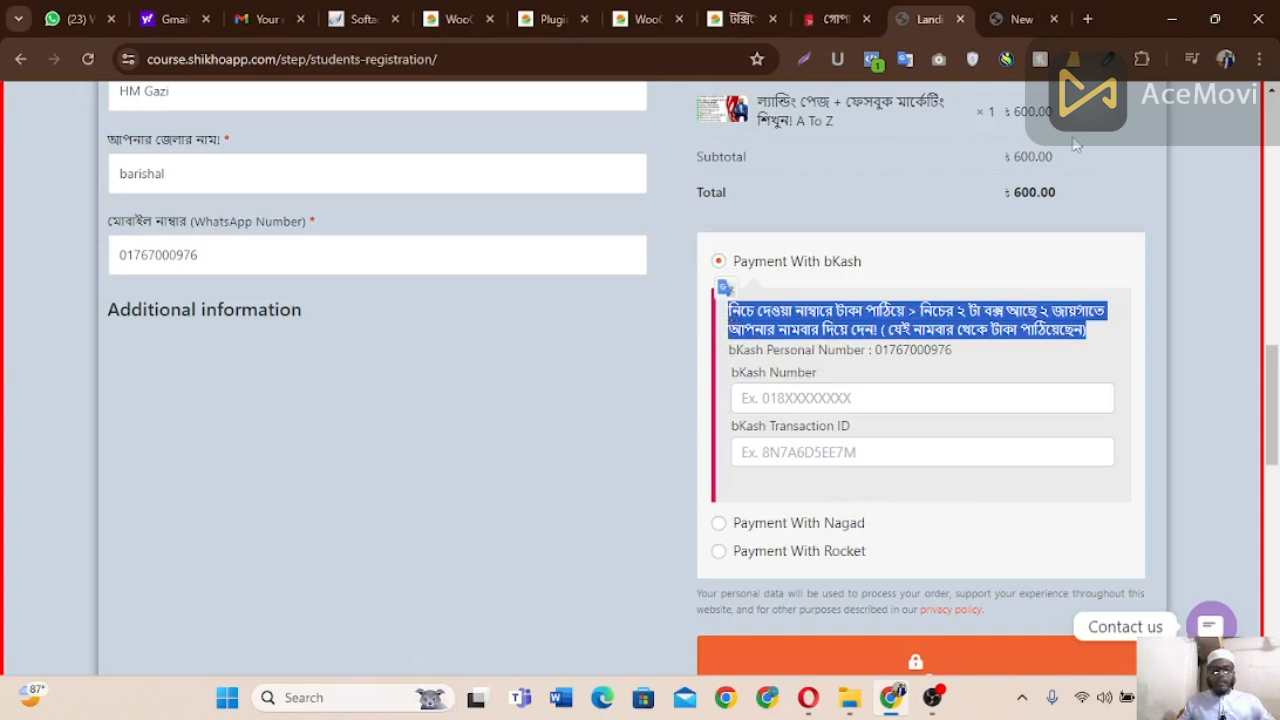
Step: Switch to the boardmarts bKash Gateway settings and paste the copied Bengali instructions as the description
{"action": "left_click", "coordinate": [740, 19]}
{"action": "left_click", "coordinate": [645, 19]}
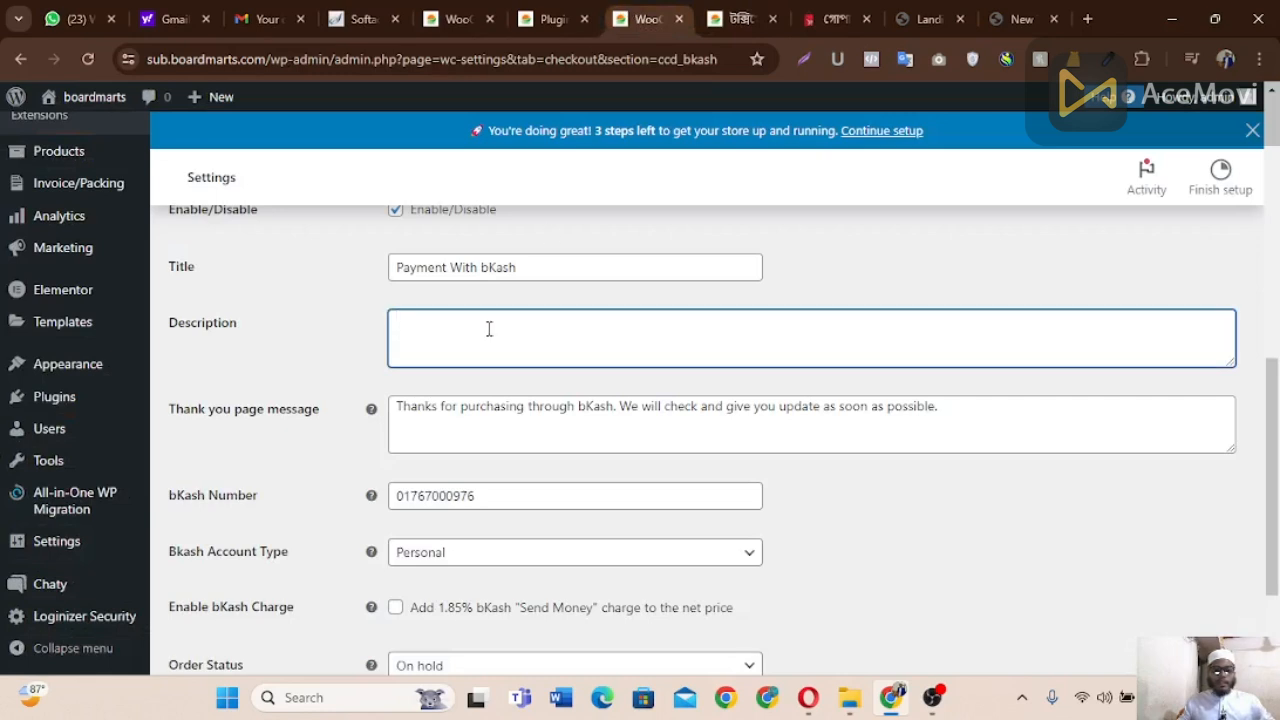
{"action": "key", "text": "ctrl+v"}
{"action": "left_click_drag", "start_coordinate": [1276, 390], "coordinate": [1272, 506]}
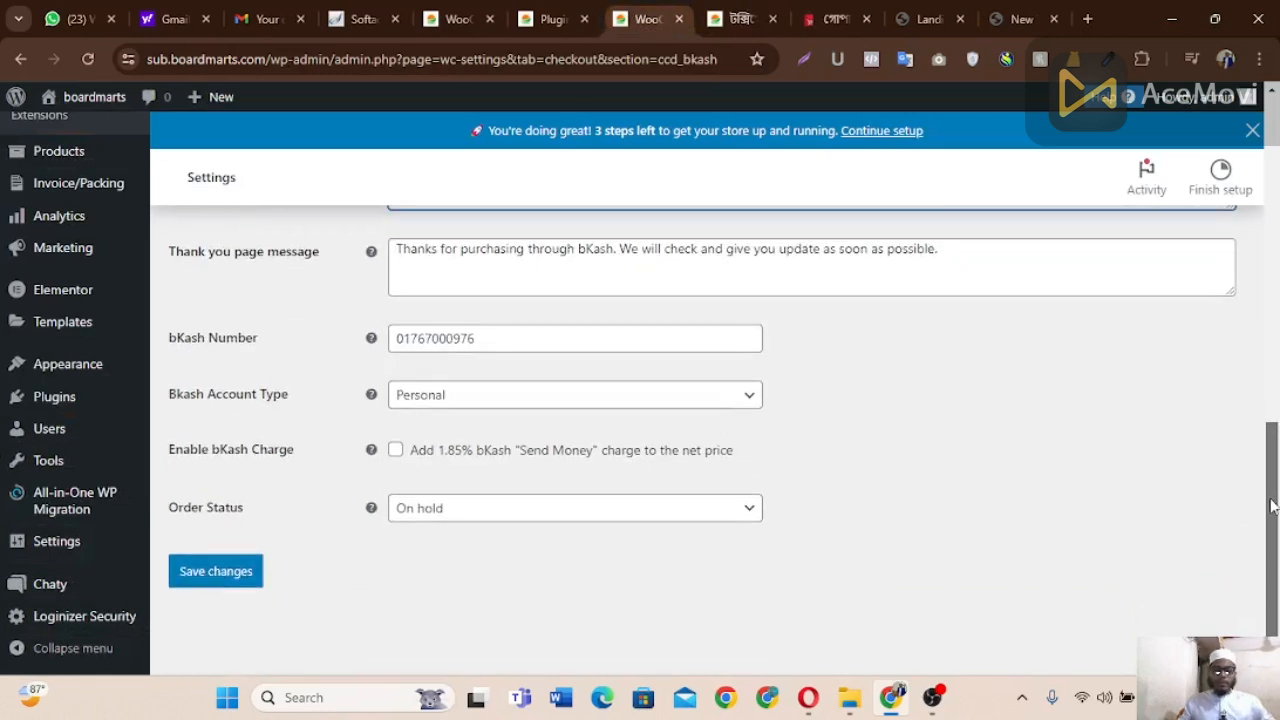
{"action": "scroll", "coordinate": [480, 386], "scroll_direction": "up", "scroll_amount": 2}
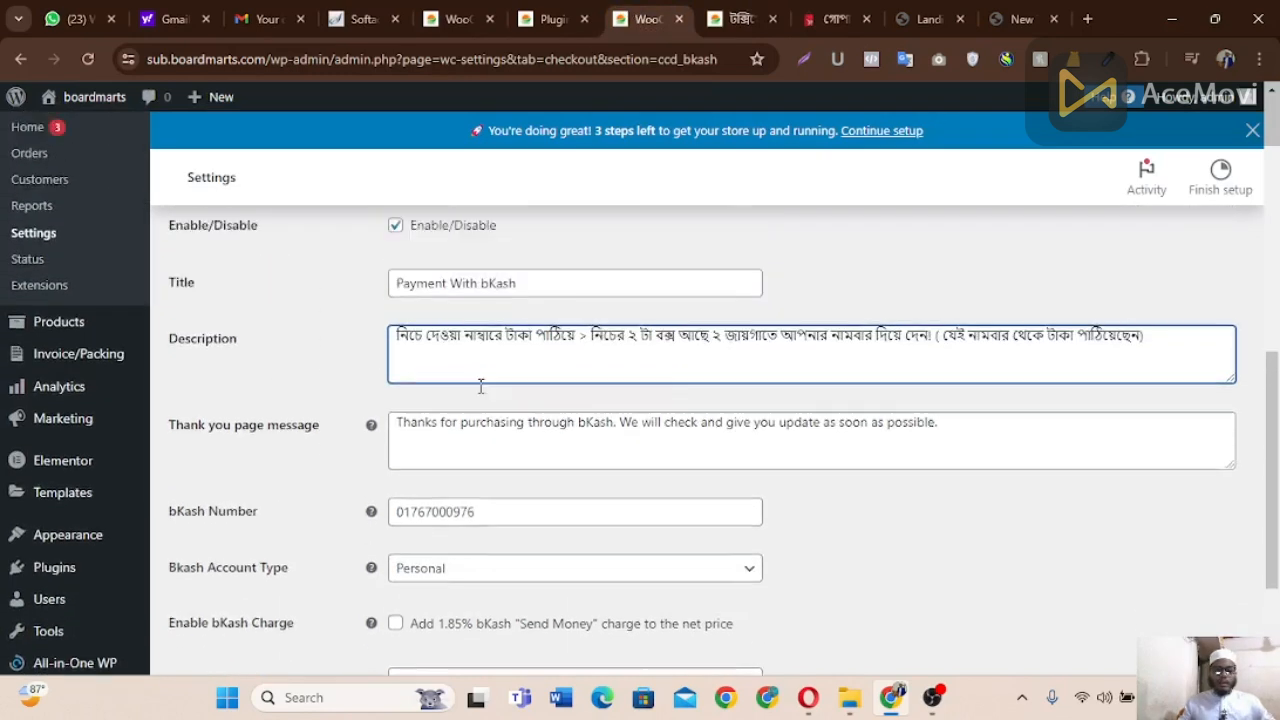
{"action": "scroll", "coordinate": [490, 400], "scroll_direction": "down", "scroll_amount": 2}
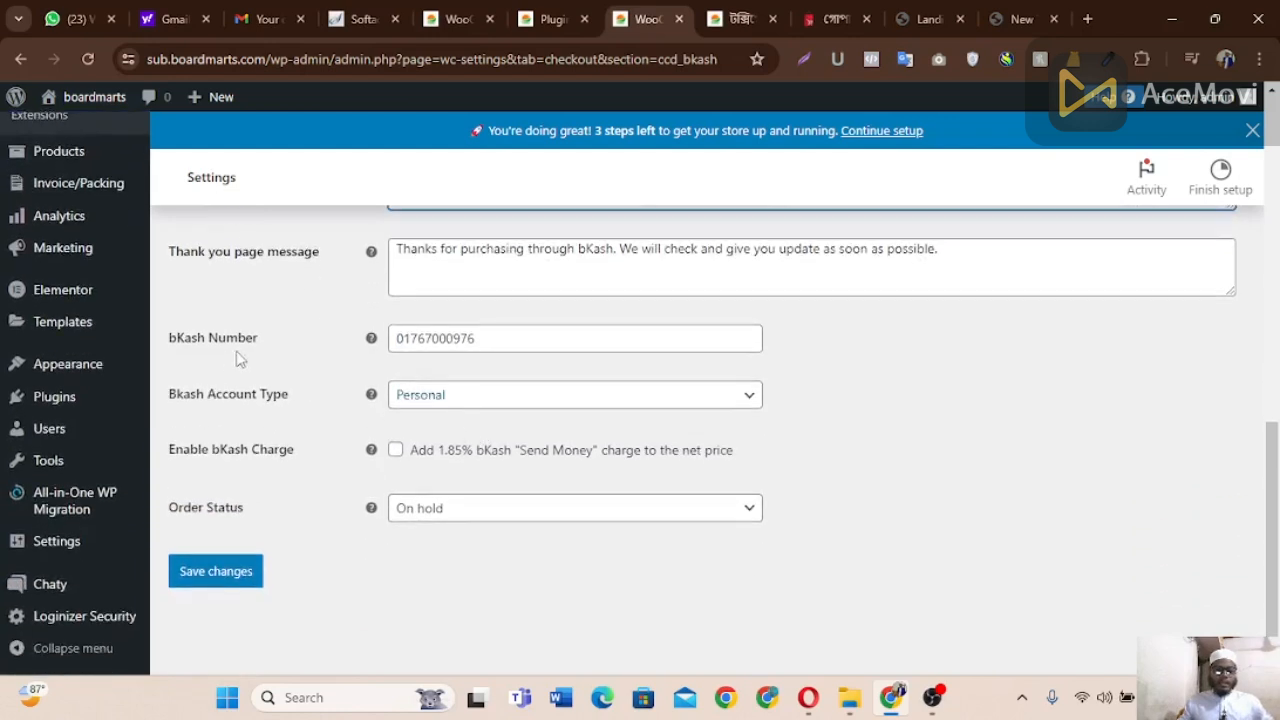
Step: Review the bKash number, account type and order status options, keep them as they are, and save the bKash Gateway settings
{"action": "left_click", "coordinate": [586, 347]}
{"action": "double_click", "coordinate": [706, 347]}
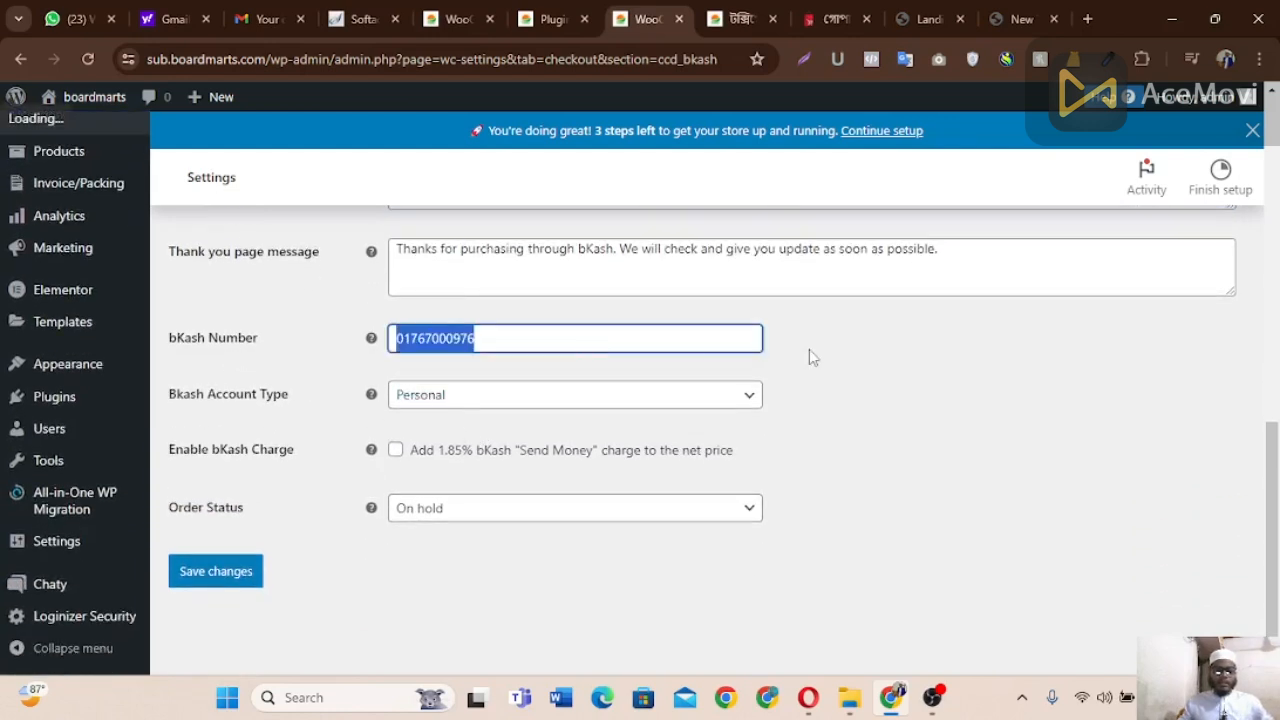
{"action": "left_click", "coordinate": [449, 403]}
{"action": "left_click", "coordinate": [1093, 414]}
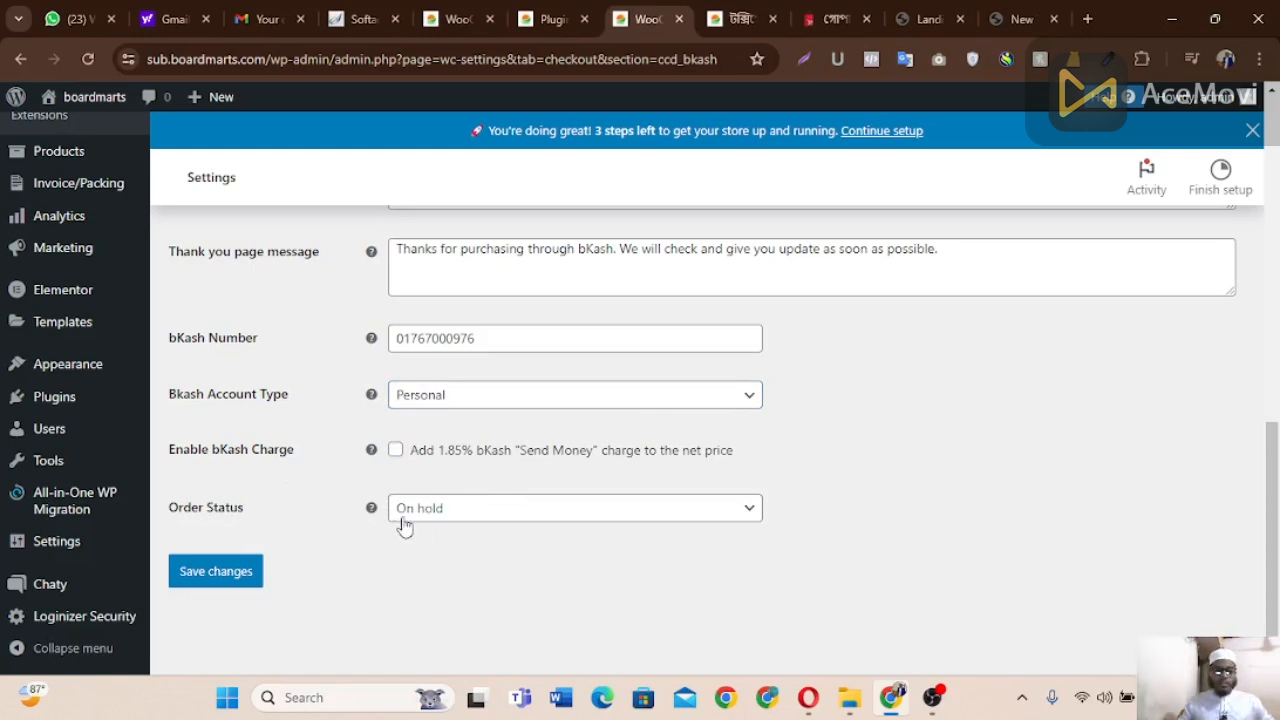
{"action": "left_click", "coordinate": [451, 516]}
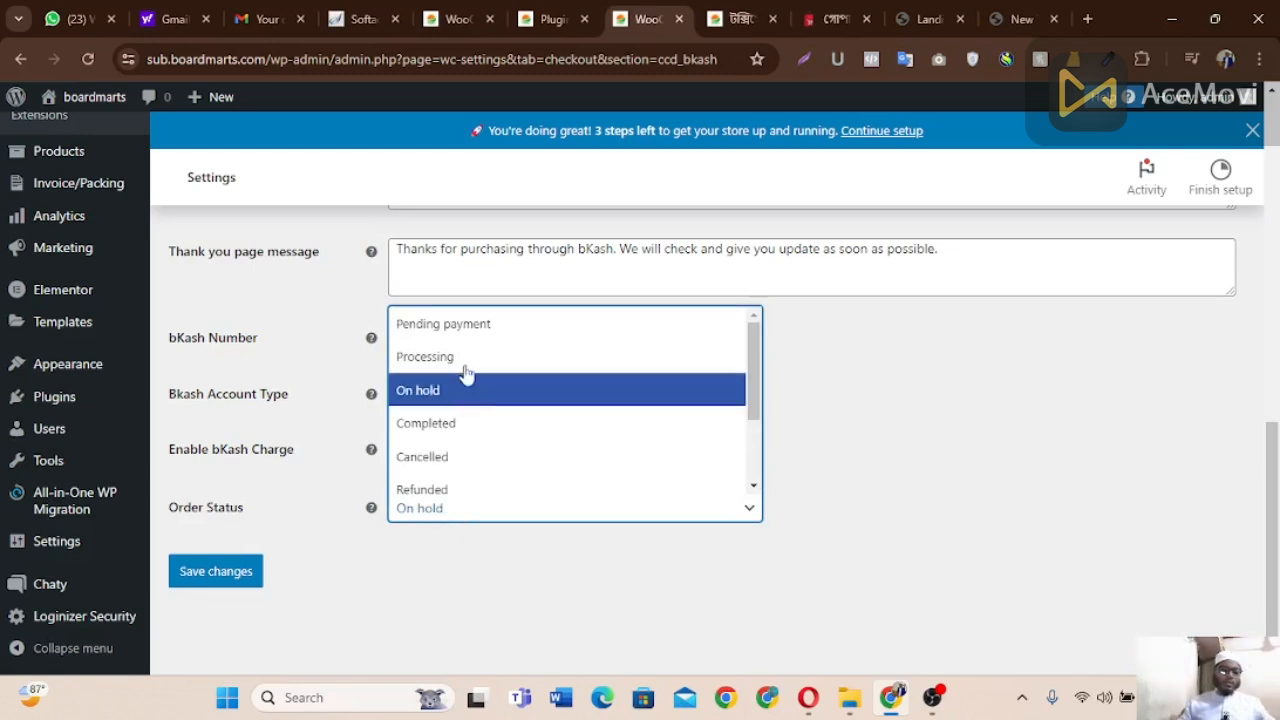
{"action": "left_click", "coordinate": [838, 390]}
{"action": "left_click", "coordinate": [232, 570]}
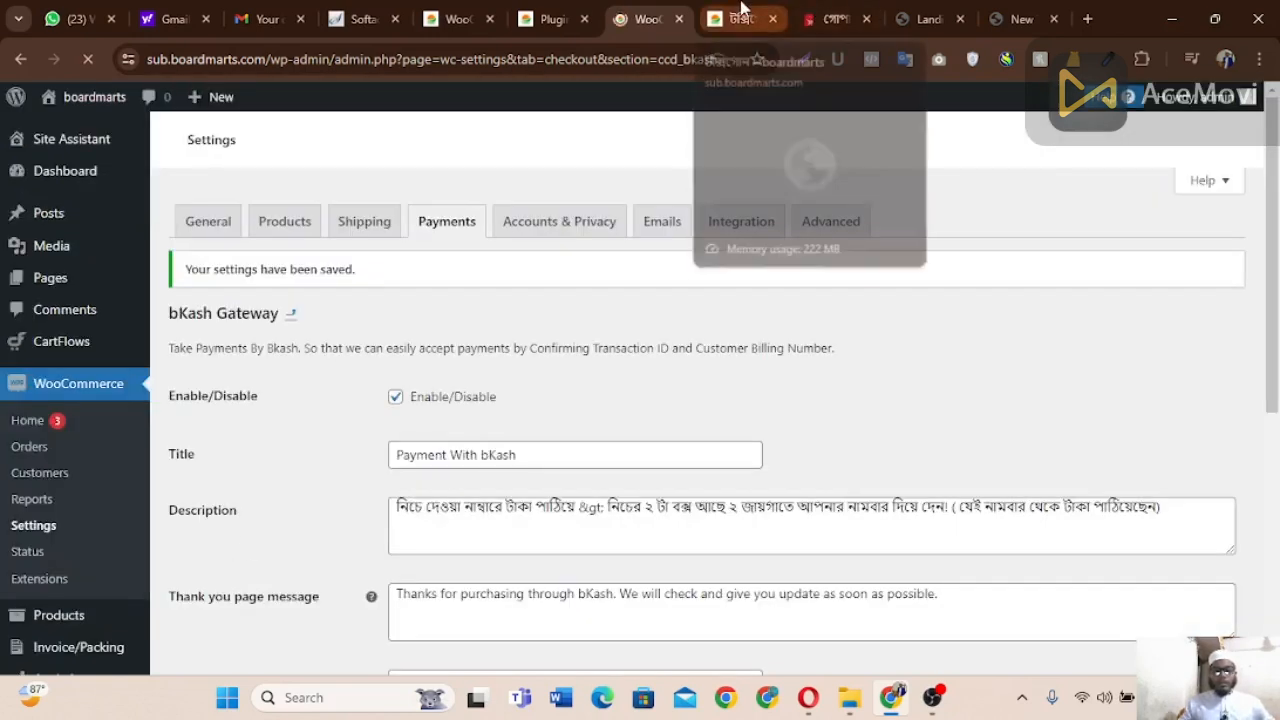
Step: Reload the toxicone checkout page and check the description under the bKash payment option
{"action": "left_click", "coordinate": [741, 12]}
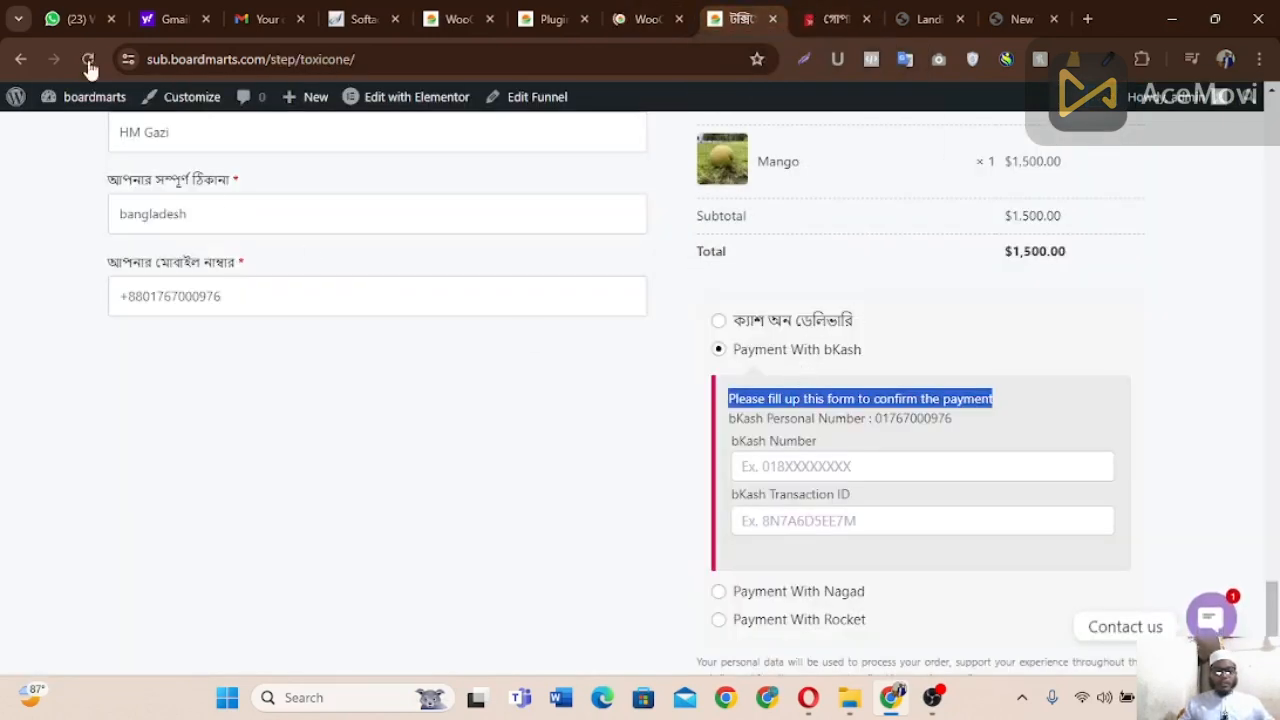
{"action": "left_click", "coordinate": [90, 60]}
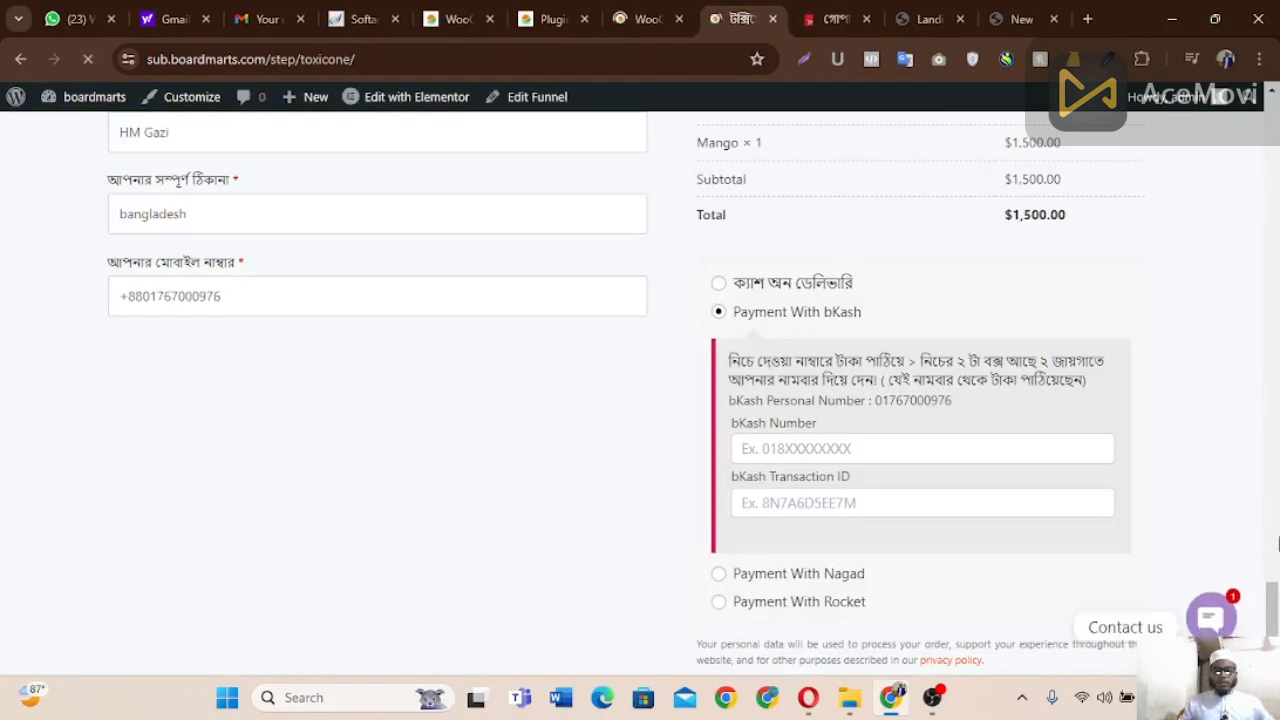
{"action": "mouse_move", "coordinate": [1276, 590]}
{"action": "left_mouse_down"}
{"action": "mouse_move", "coordinate": [1272, 165]}
{"action": "mouse_move", "coordinate": [1272, 605]}
{"action": "left_mouse_up"}
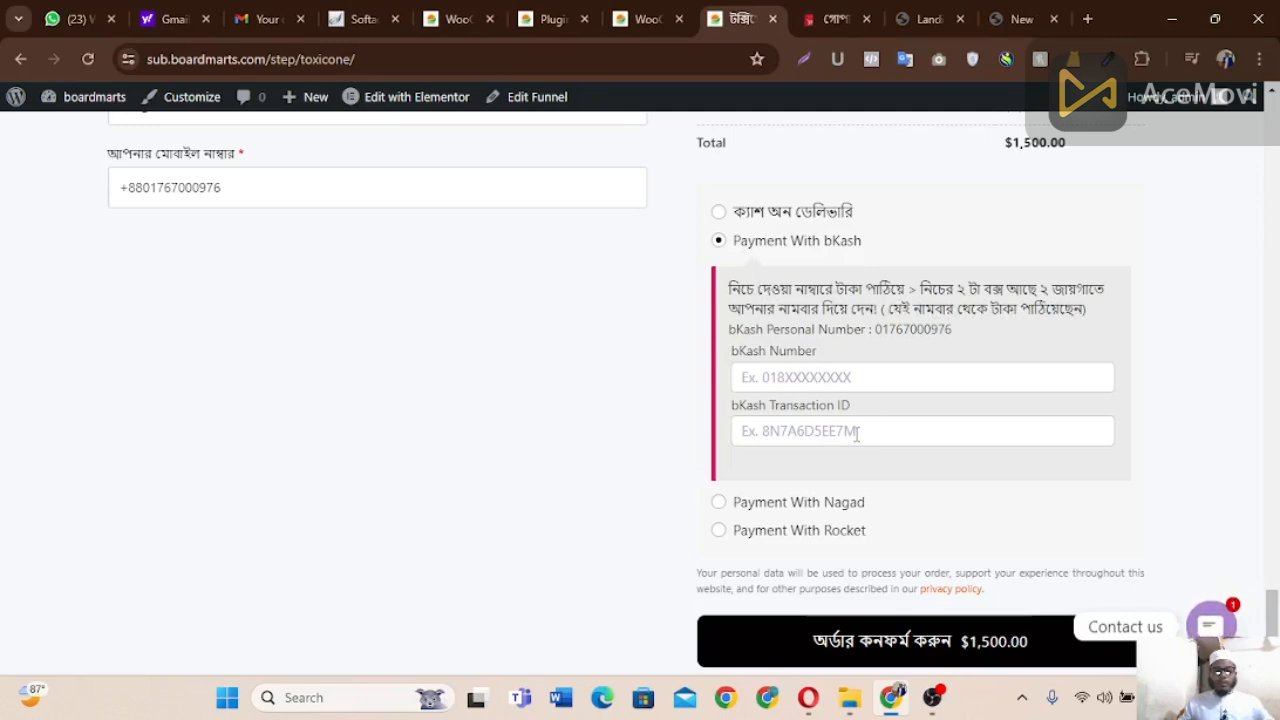
Step: Look at the Nagad and Rocket payment options at checkout and return to the WooCommerce payment methods list
{"action": "scroll", "coordinate": [856, 432], "scroll_direction": "down", "scroll_amount": 1}
{"action": "left_click", "coordinate": [718, 431]}
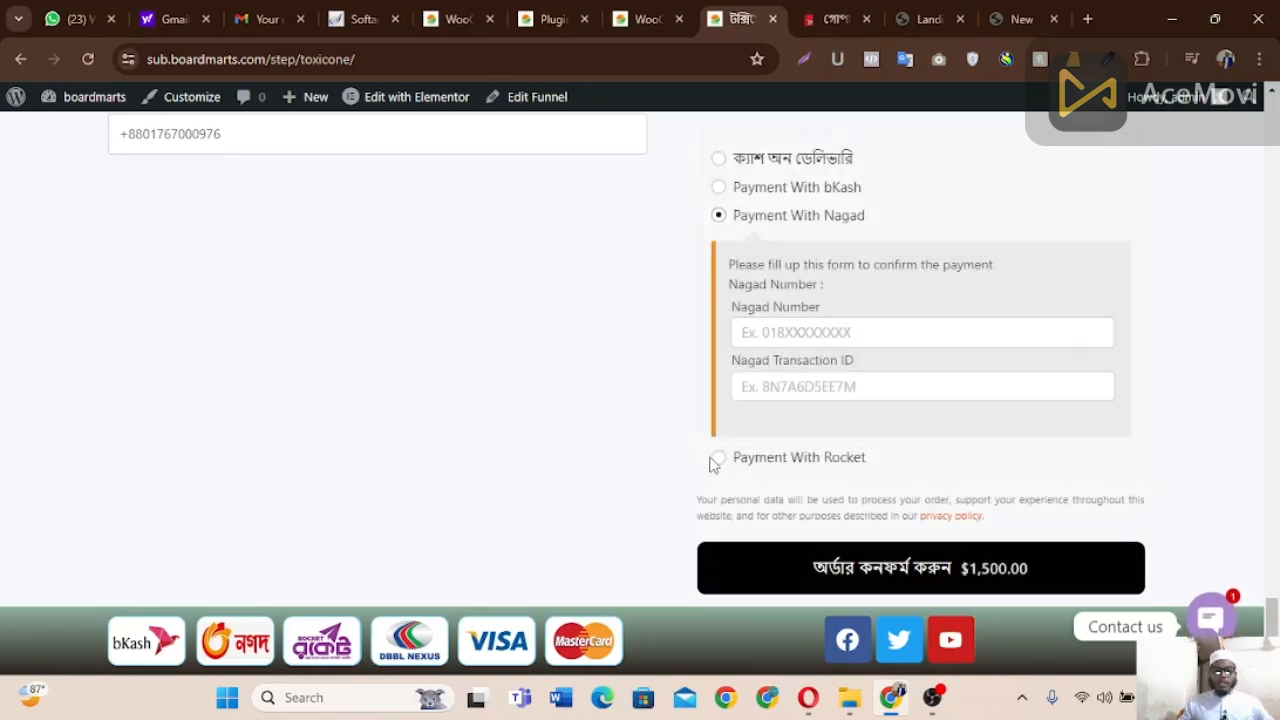
{"action": "left_click", "coordinate": [718, 457]}
{"action": "left_click", "coordinate": [458, 19]}
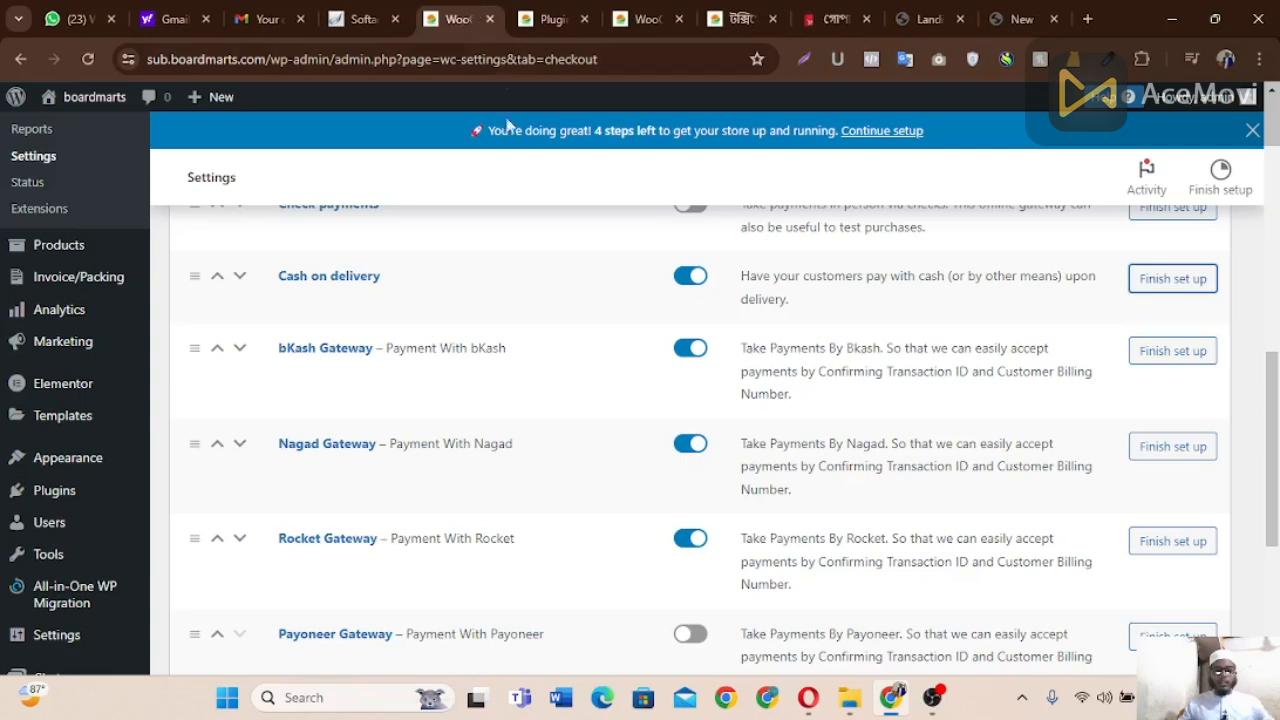